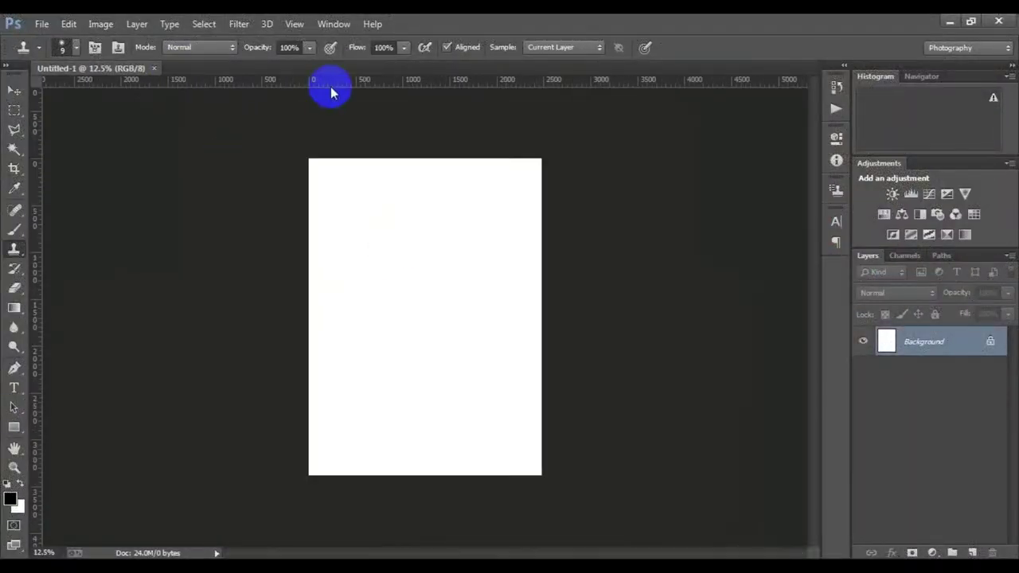
# Step: Drag two horizontal guides across the page middle, near 1690 and 1806 px
pyautogui.click(331, 92)
pyautogui.click(409, 218)
pyautogui.moveTo(379, 80)
pyautogui.mouseDown()
pyautogui.moveTo(391, 314)
pyautogui.moveTo(396, 289)
pyautogui.mouseUp()
pyautogui.moveTo(414, 80); pyautogui.dragTo(424, 328)
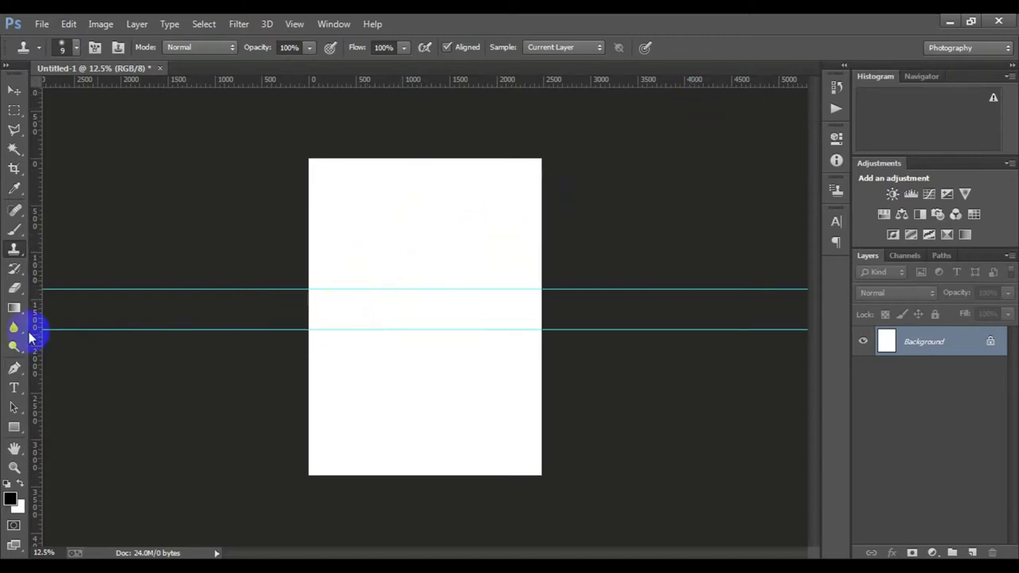
# Step: Set the foreground to near-black #121212 and draw a rectangle between the two guides
pyautogui.click(10, 497)
pyautogui.click(522, 356)
pyautogui.click(844, 168)
pyautogui.click(13, 427)
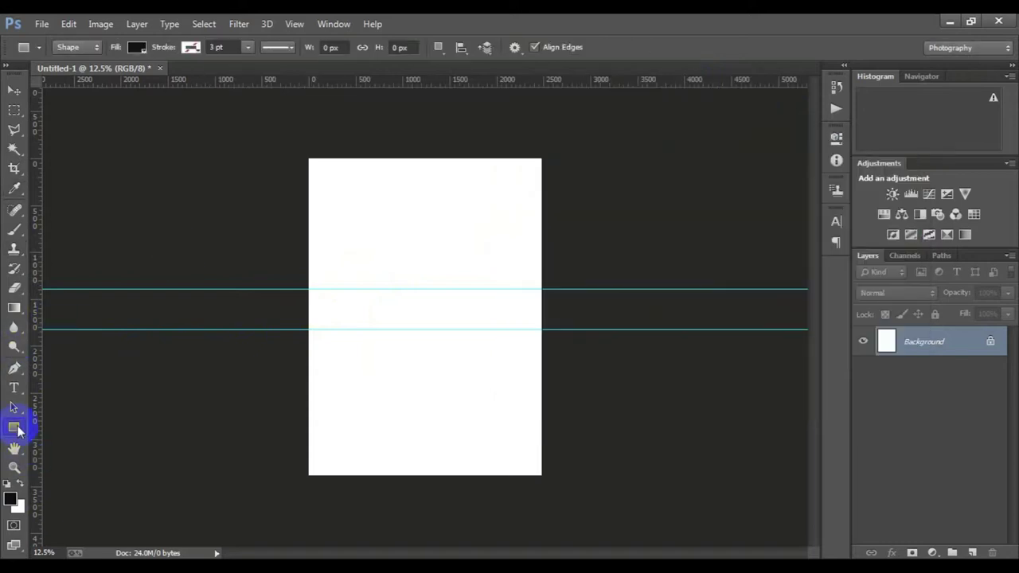
pyautogui.click(136, 47)
pyautogui.click(317, 289)
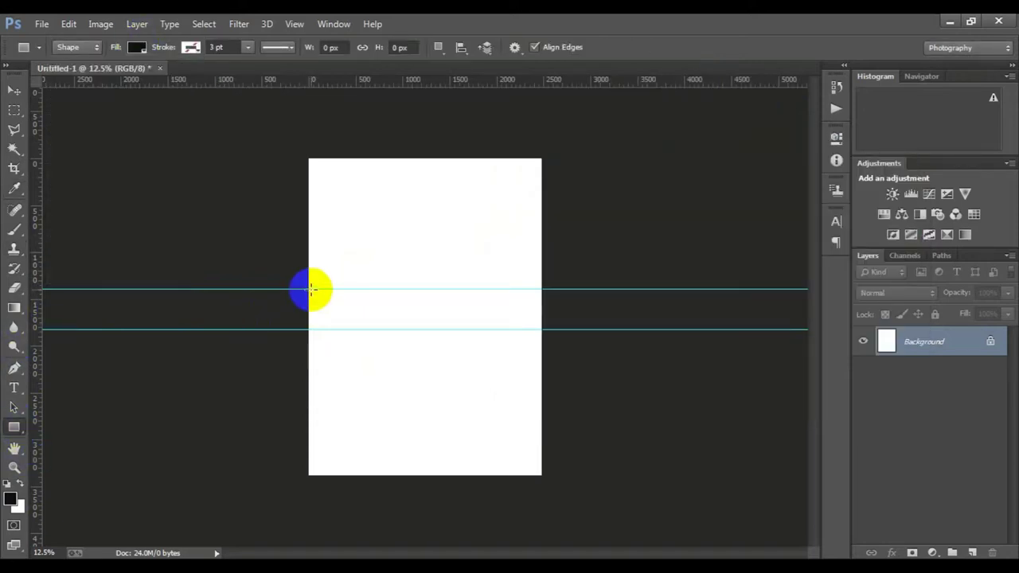
pyautogui.moveTo(310, 289); pyautogui.dragTo(541, 325)
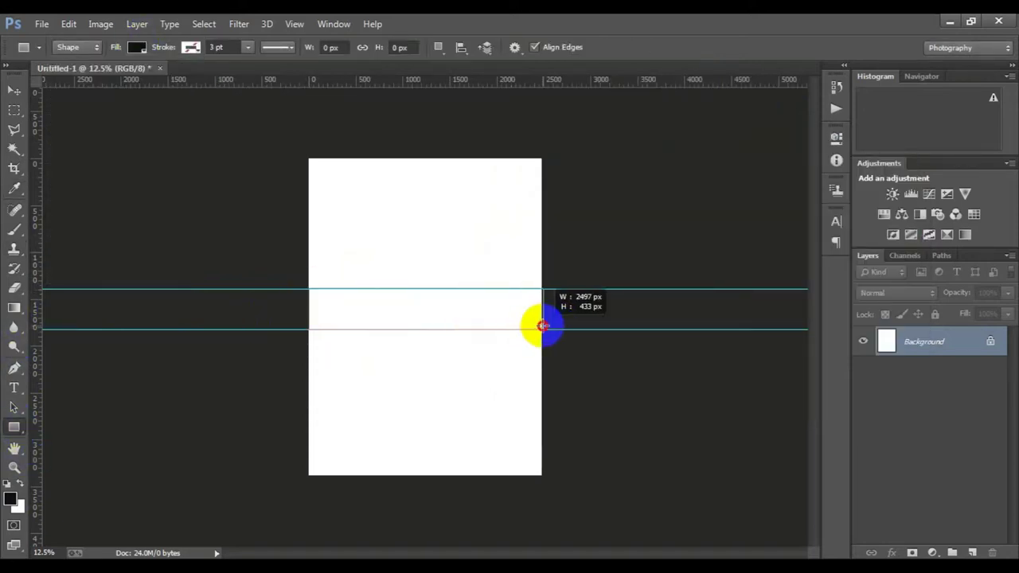
# Step: Stretch the dark band past the page edges with Free Transform and adjust its fill colour
pyautogui.hotkey('ctrl', 't')
pyautogui.moveTo(309, 309); pyautogui.dragTo(298, 310)
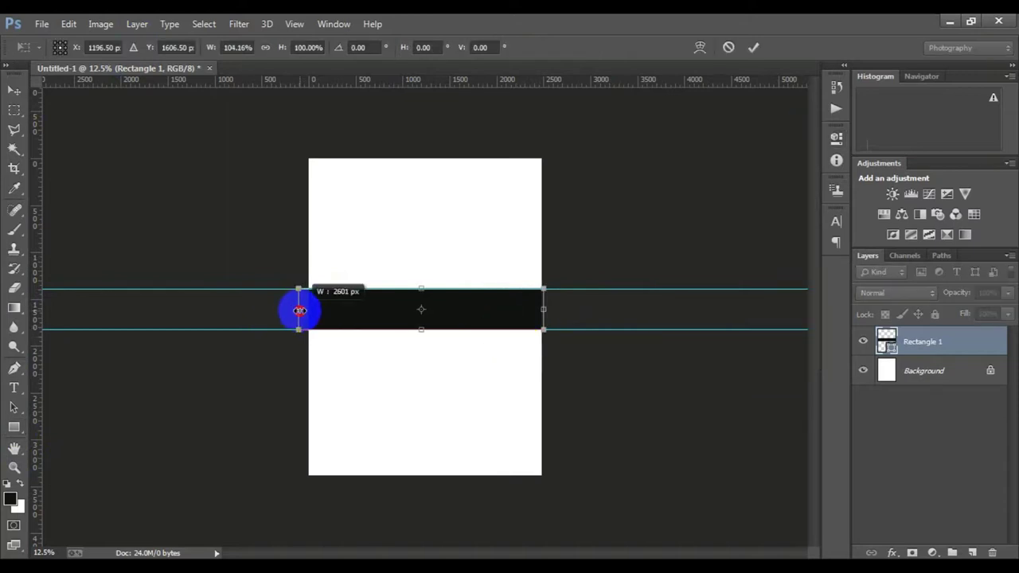
pyautogui.click(753, 47)
pyautogui.click(886, 370)
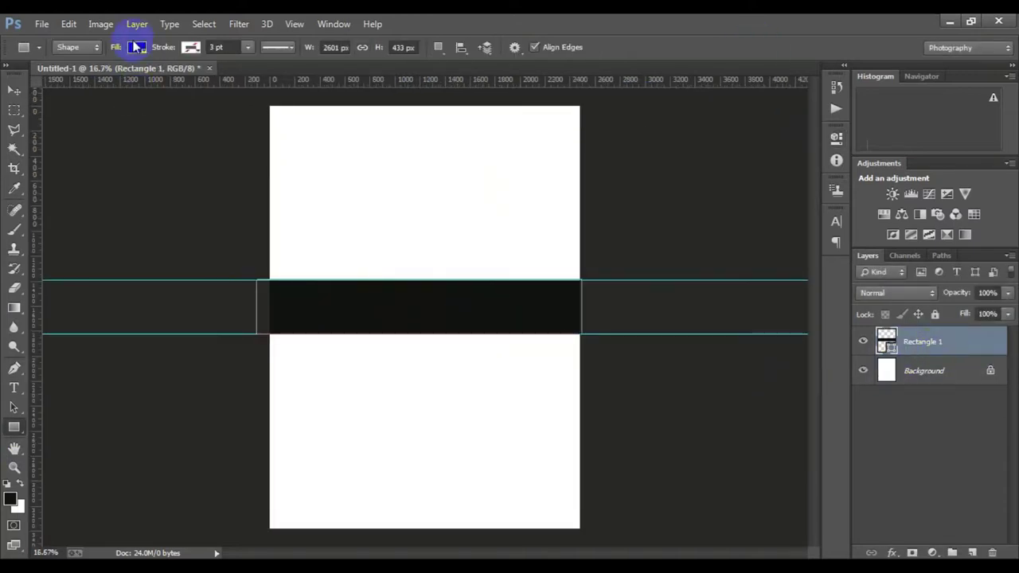
pyautogui.click(136, 47)
pyautogui.click(10, 498)
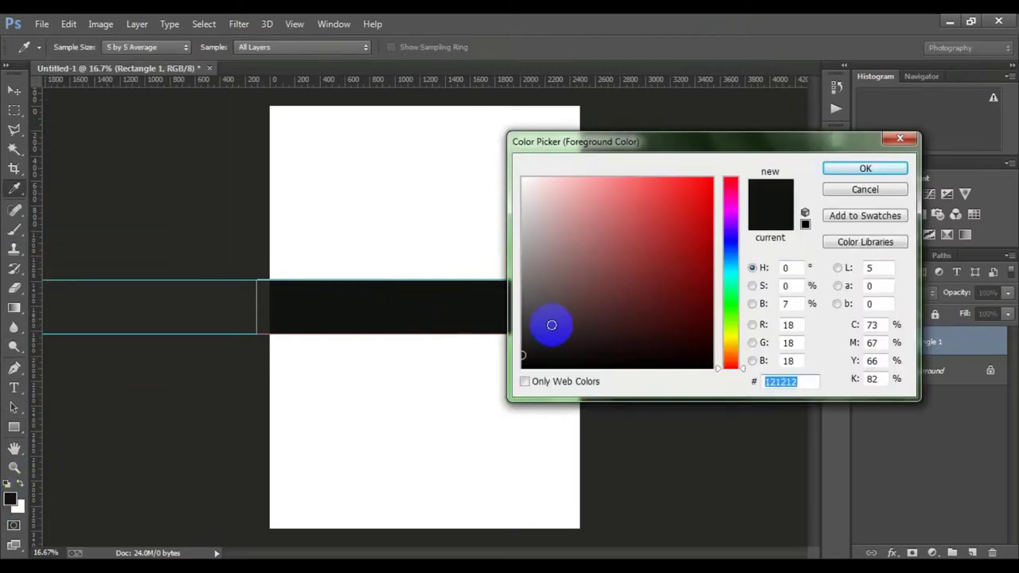
pyautogui.press('Return')
pyautogui.click(137, 48)
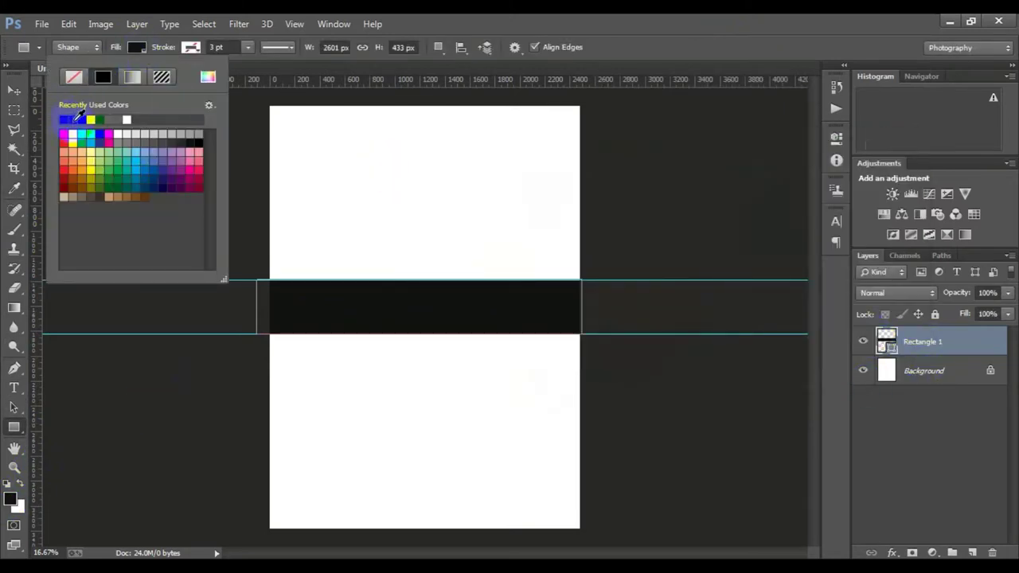
pyautogui.click(510, 228)
pyautogui.scroll(-1, 454, 284)
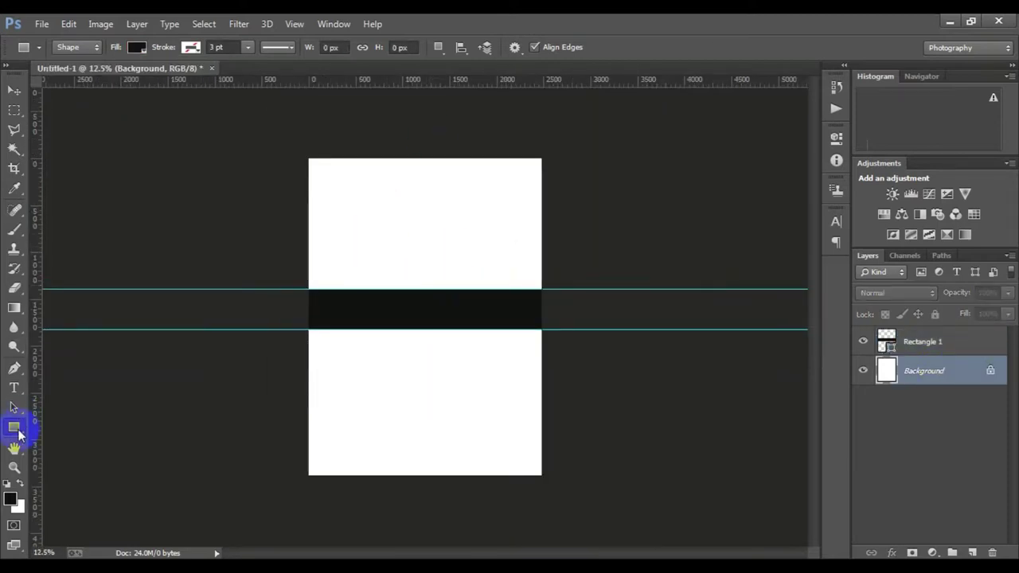
# Step: Draw a black-filled square over the band's middle and bring it above the band
pyautogui.click(197, 52)
pyautogui.click(144, 47)
pyautogui.click(191, 50)
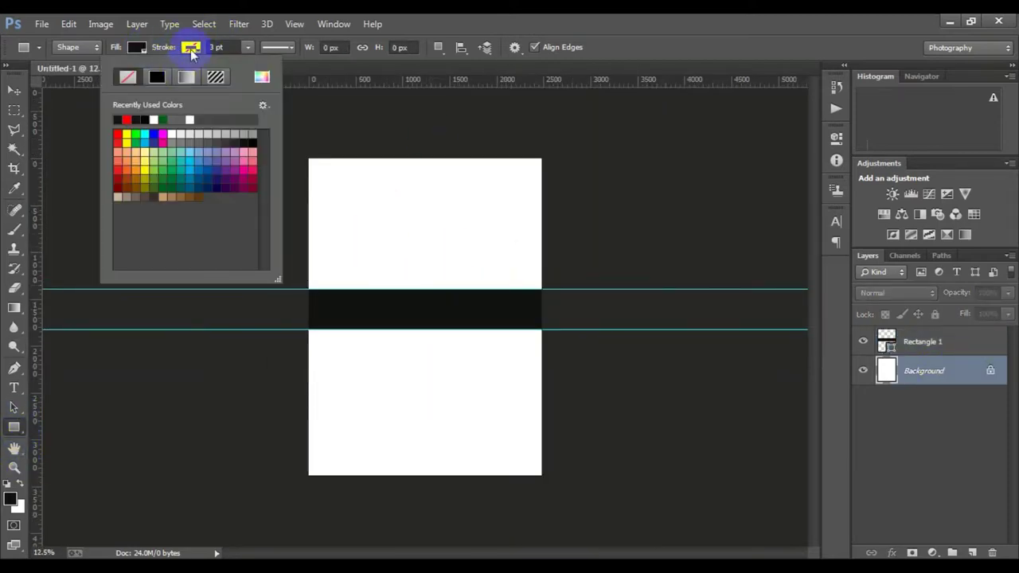
pyautogui.click(136, 46)
pyautogui.moveTo(366, 236)
pyautogui.mouseDown()
pyautogui.moveTo(433, 298)
pyautogui.moveTo(407, 240)
pyautogui.moveTo(442, 320)
pyautogui.mouseUp()
pyautogui.hotkey('ctrl', 't')
pyautogui.click(753, 47)
pyautogui.hotkey('ctrl', ']')
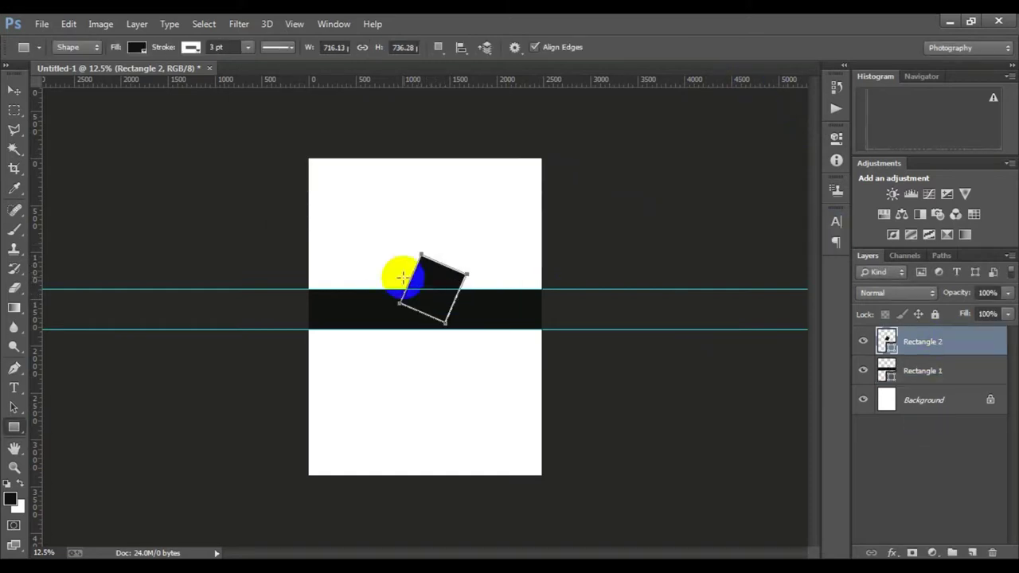
# Step: Rotate the square 45° into a diamond on the band with a thick white outline
pyautogui.hotkey('ctrl', 't')
pyautogui.moveTo(462, 257); pyautogui.dragTo(403, 234)
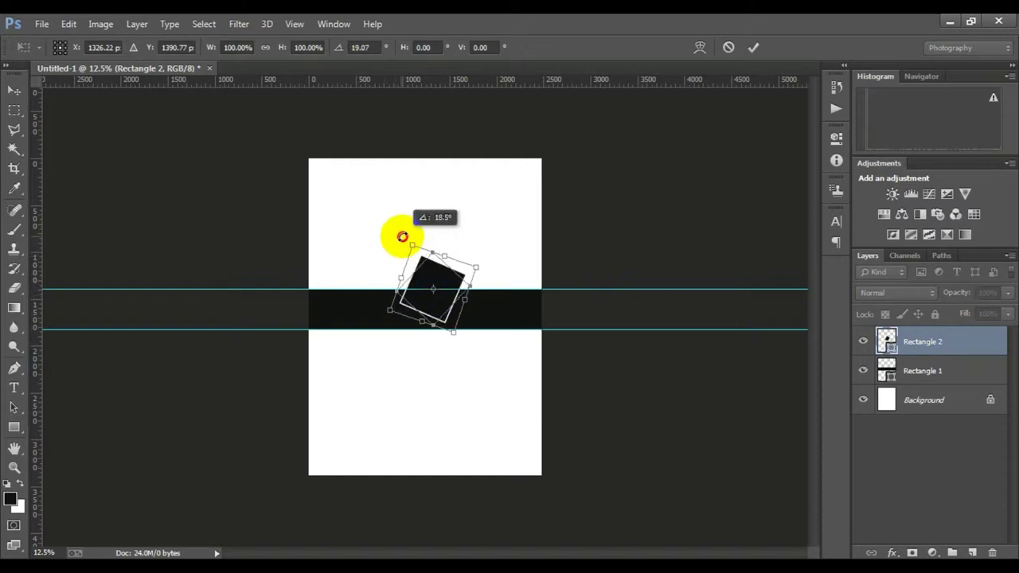
pyautogui.moveTo(446, 305); pyautogui.dragTo(475, 278)
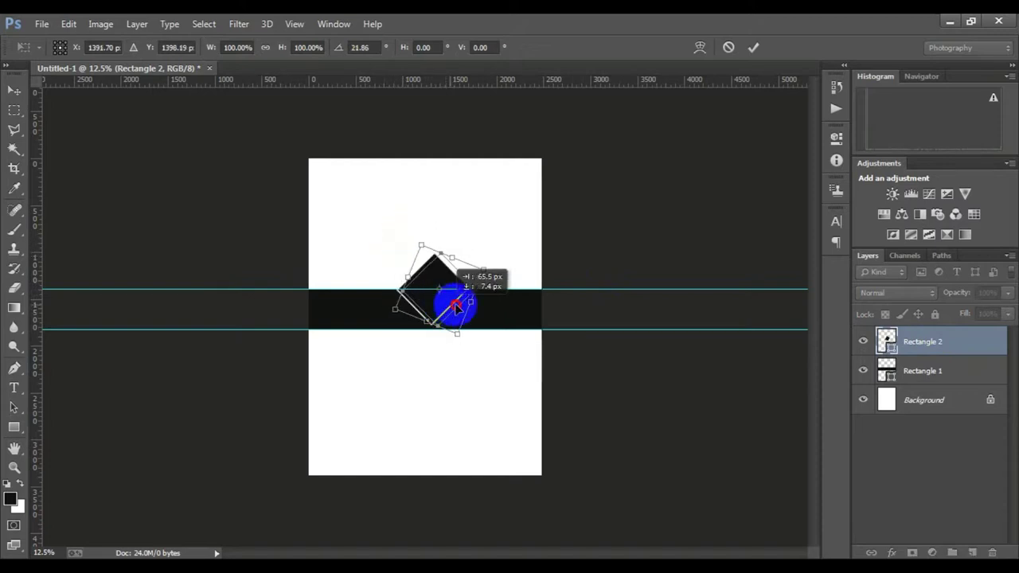
pyautogui.click(753, 47)
pyautogui.click(249, 47)
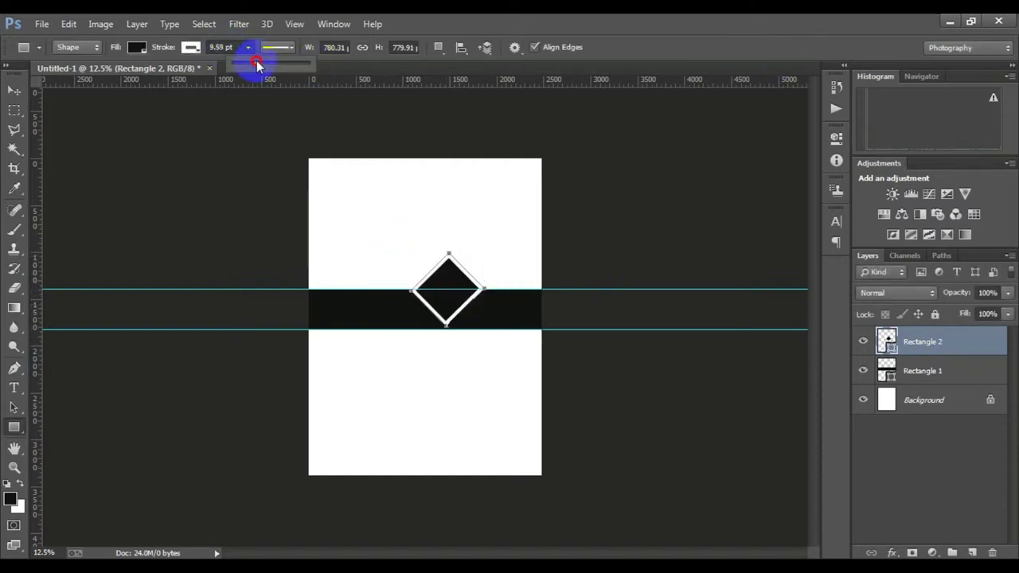
pyautogui.click(930, 368)
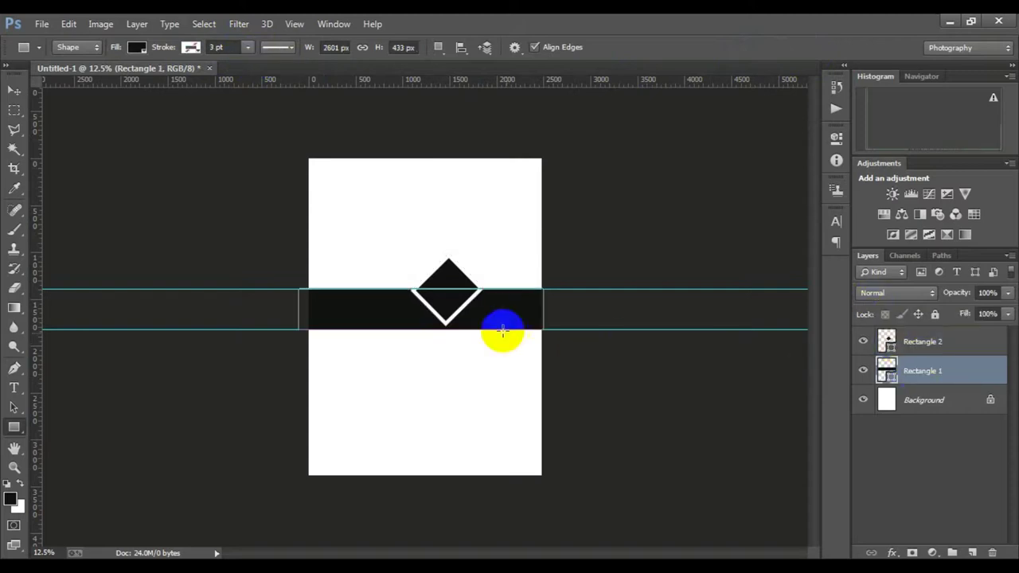
# Step: Draw a new square just below the band and transform it into position
pyautogui.click(923, 399)
pyautogui.keyDown('ctrl'); pyautogui.click(446, 282); pyautogui.keyUp('ctrl')
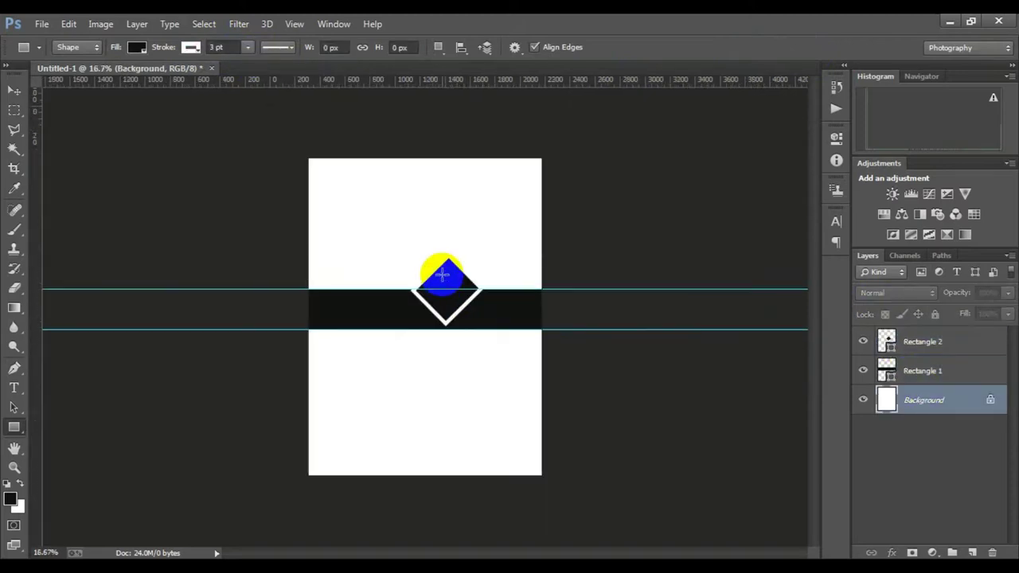
pyautogui.moveTo(390, 348)
pyautogui.mouseDown()
pyautogui.moveTo(432, 387)
pyautogui.moveTo(425, 342)
pyautogui.moveTo(357, 339)
pyautogui.moveTo(432, 327)
pyautogui.moveTo(422, 355)
pyautogui.mouseUp()
pyautogui.hotkey('ctrl', 't')
pyautogui.press('Return')
# Step: Give the new diamond no fill, a 14.9 pt teal outline, and move it topmost
pyautogui.click(137, 47)
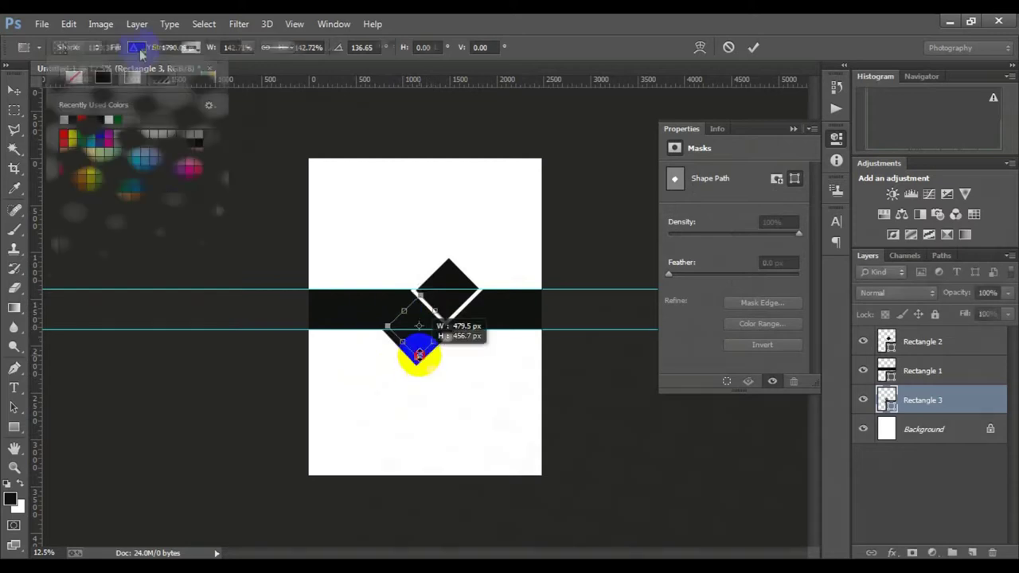
pyautogui.click(118, 119)
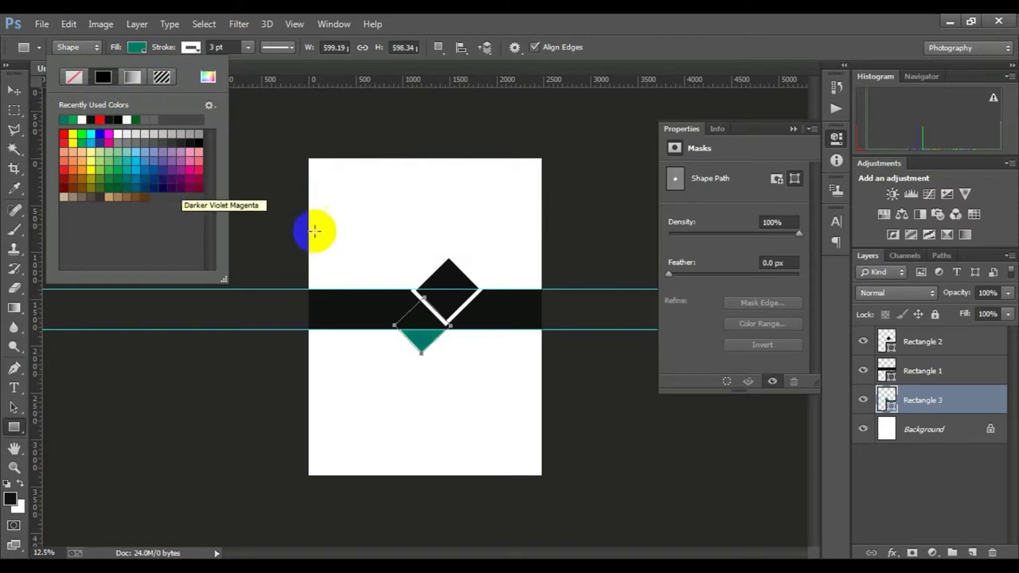
pyautogui.click(73, 76)
pyautogui.click(191, 47)
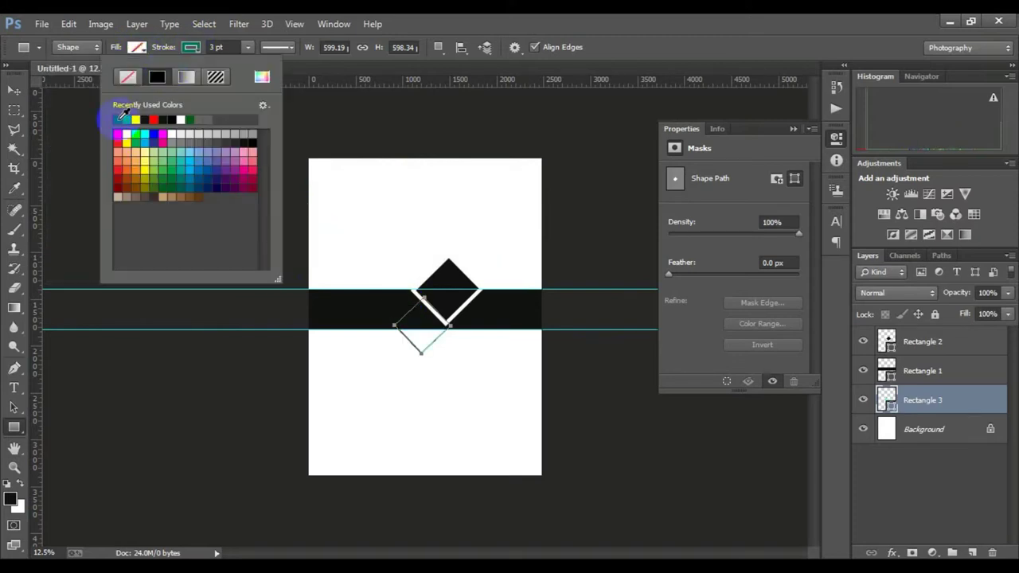
pyautogui.click(278, 47)
pyautogui.moveTo(236, 64); pyautogui.dragTo(253, 70)
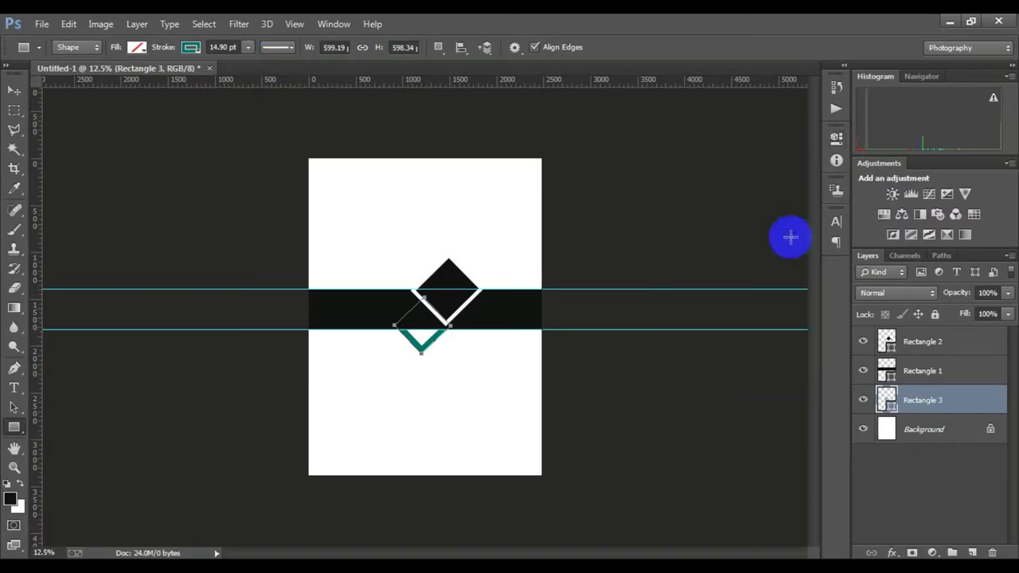
pyautogui.moveTo(943, 404); pyautogui.dragTo(943, 333)
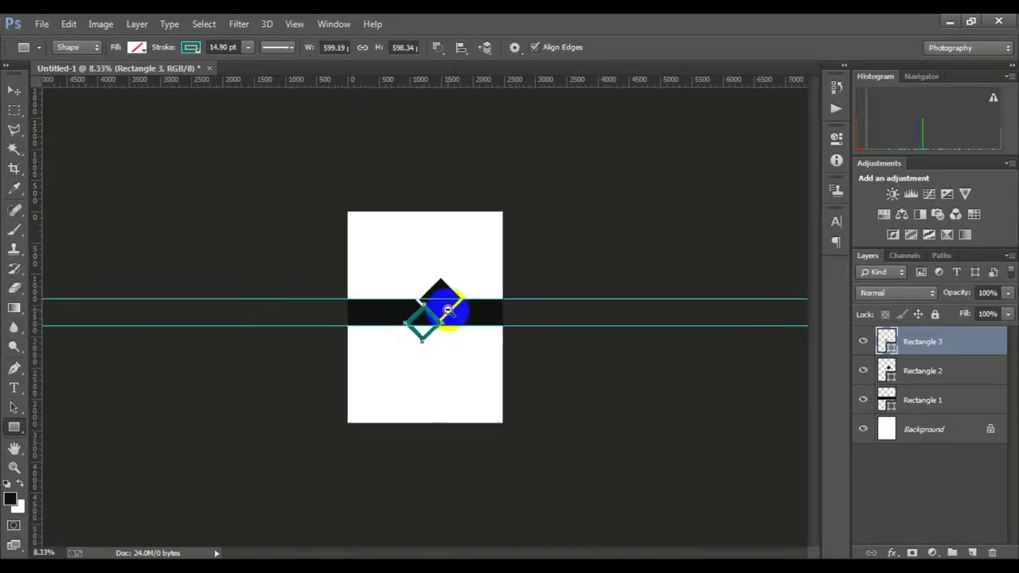
# Step: Move the teal diamond's layer beneath the black diamond and enlarge it slightly
pyautogui.scroll(3, 447, 309)
pyautogui.moveTo(928, 341); pyautogui.dragTo(937, 372)
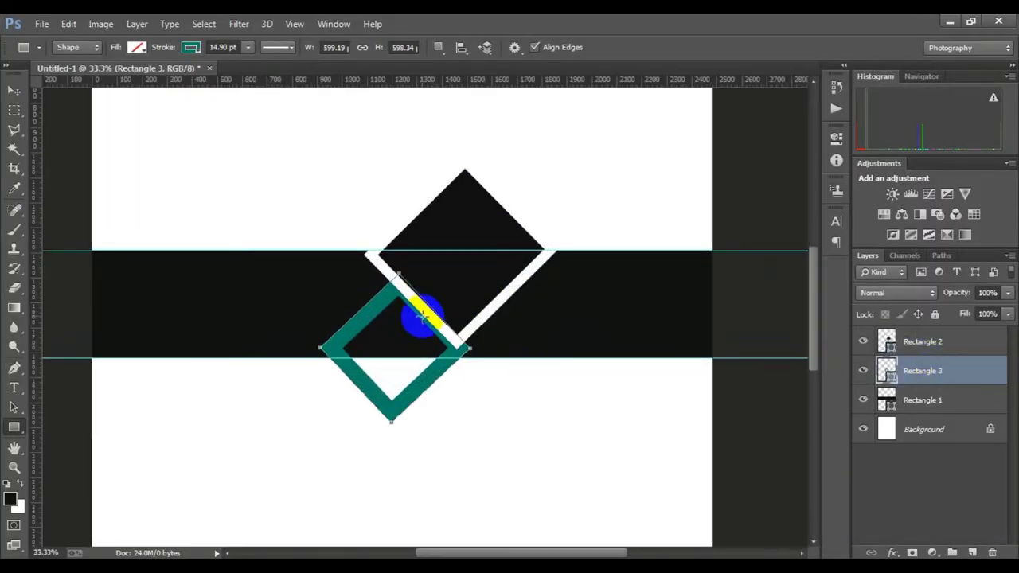
pyautogui.hotkey('ctrl', 't')
pyautogui.moveTo(470, 271); pyautogui.dragTo(483, 260)
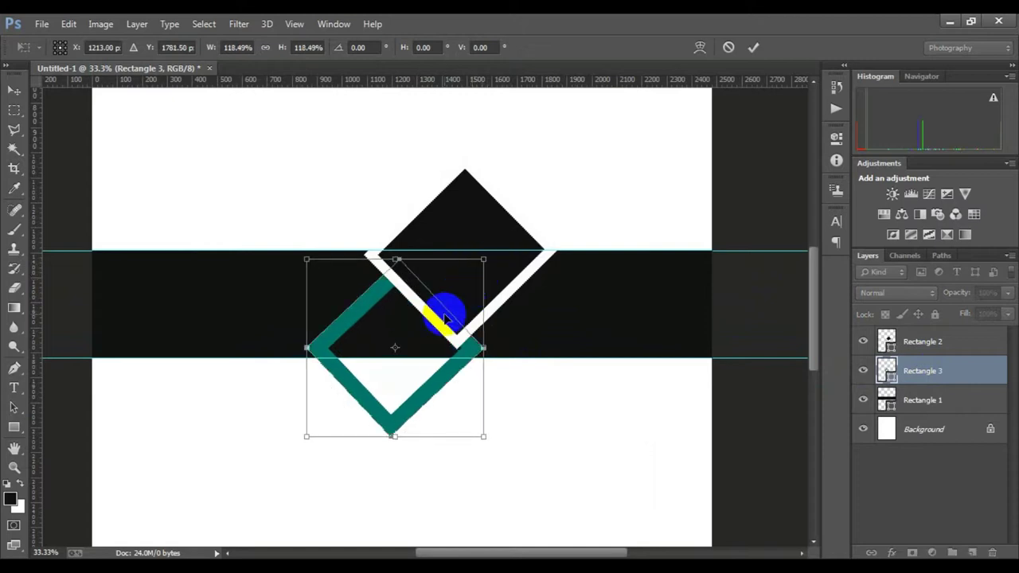
pyautogui.press('Return')
pyautogui.press('v')
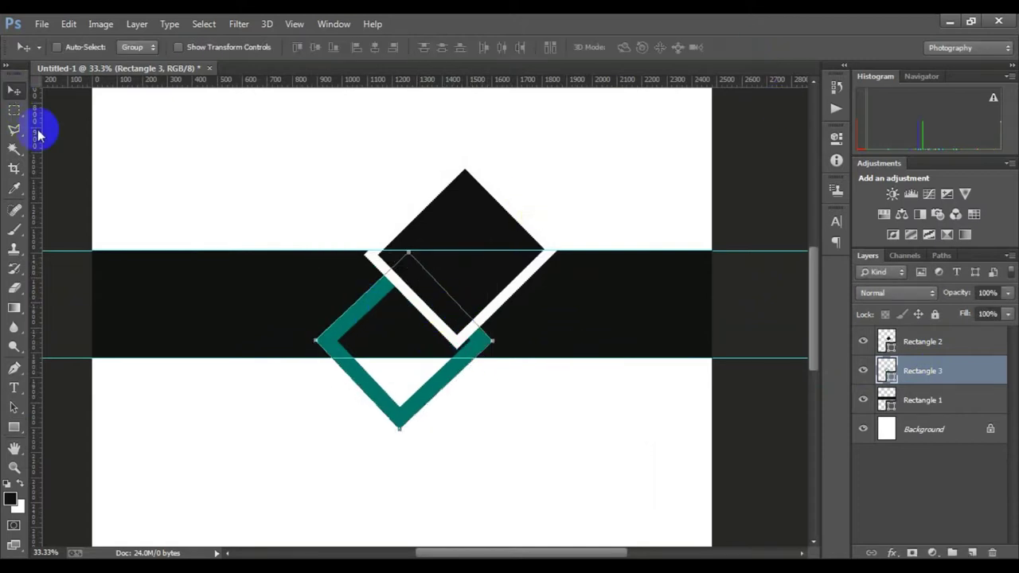
# Step: Alt-drag a teal frame copy, rotate it about 12°, shrink it to ~70%, then copy it lower
pyautogui.keyDown('alt'); pyautogui.moveTo(347, 329); pyautogui.dragTo(291, 194); pyautogui.keyUp('alt')
pyautogui.hotkey('ctrl', 't')
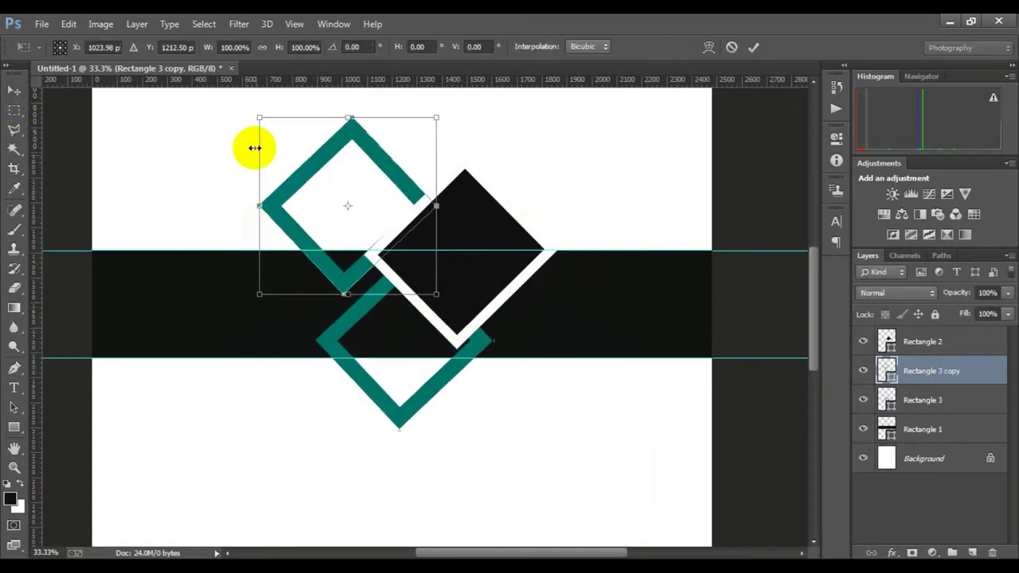
pyautogui.moveTo(255, 147); pyautogui.dragTo(305, 105)
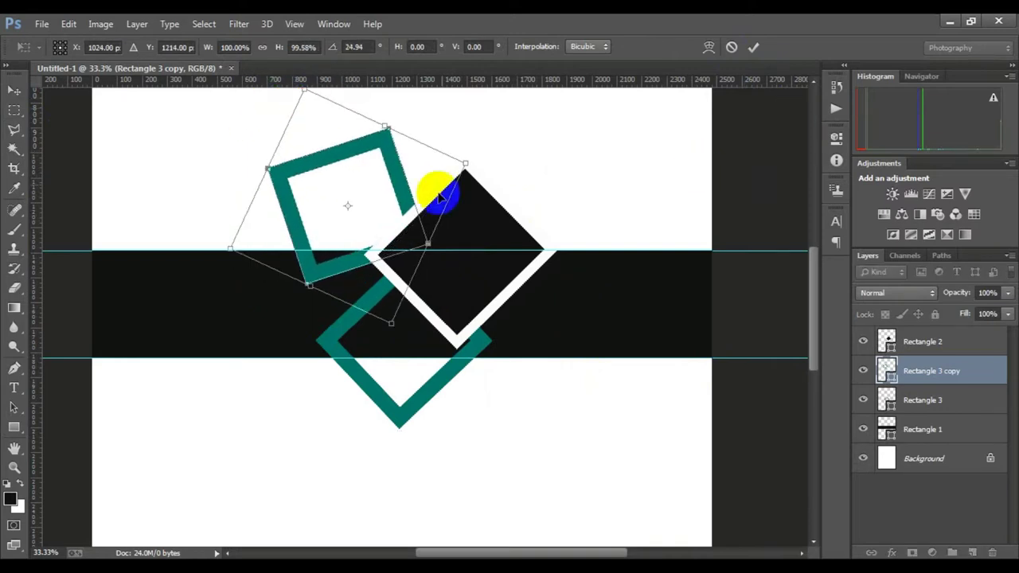
pyautogui.keyDown('alt'); pyautogui.keyDown('shift'); pyautogui.moveTo(391, 322); pyautogui.dragTo(374, 253); pyautogui.keyUp('shift'); pyautogui.keyUp('alt')
pyautogui.moveTo(375, 215); pyautogui.dragTo(419, 248)
pyautogui.moveTo(344, 148); pyautogui.dragTo(329, 163)
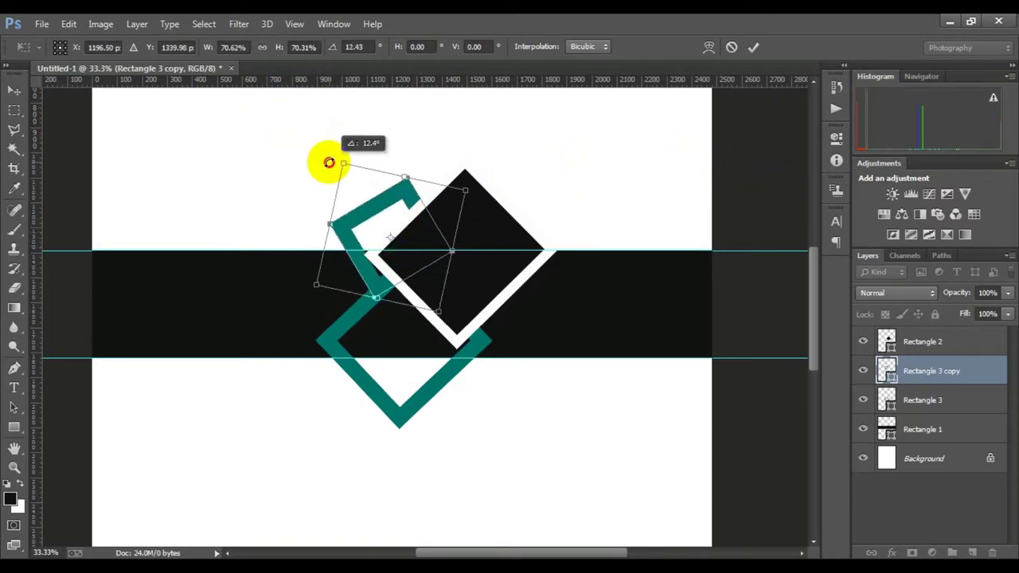
pyautogui.click(754, 47)
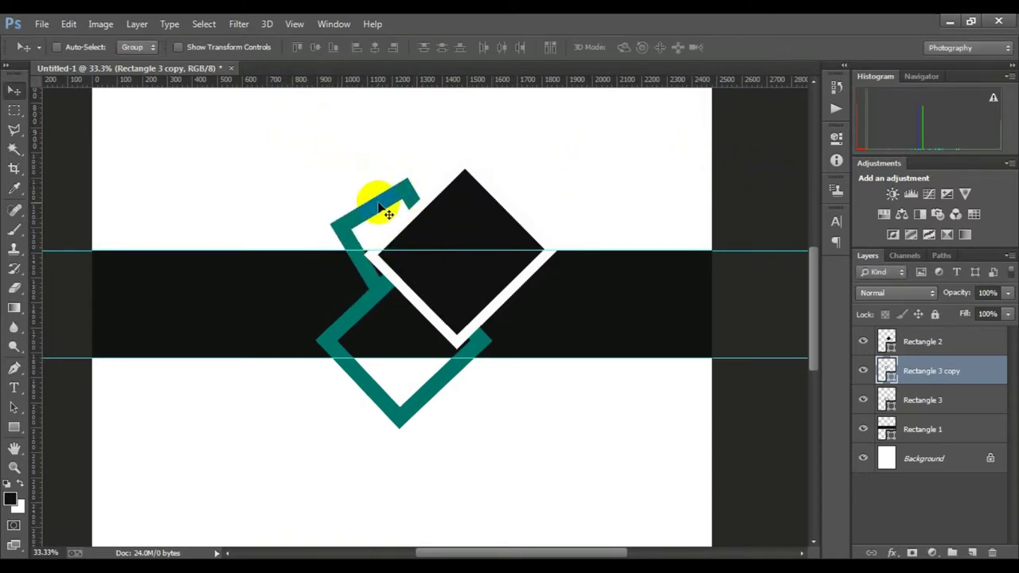
pyautogui.moveTo(362, 215); pyautogui.dragTo(478, 432)
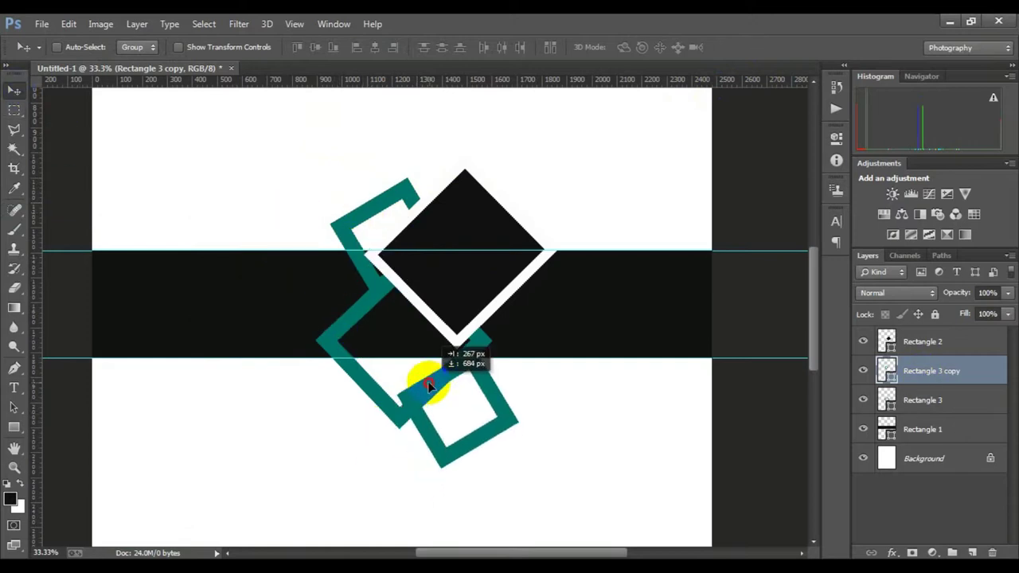
# Step: Scale the copied frame to about 52% and give it a dark green 8.41 pt outline
pyautogui.hotkey('ctrl', 't')
pyautogui.moveTo(524, 471); pyautogui.dragTo(466, 398)
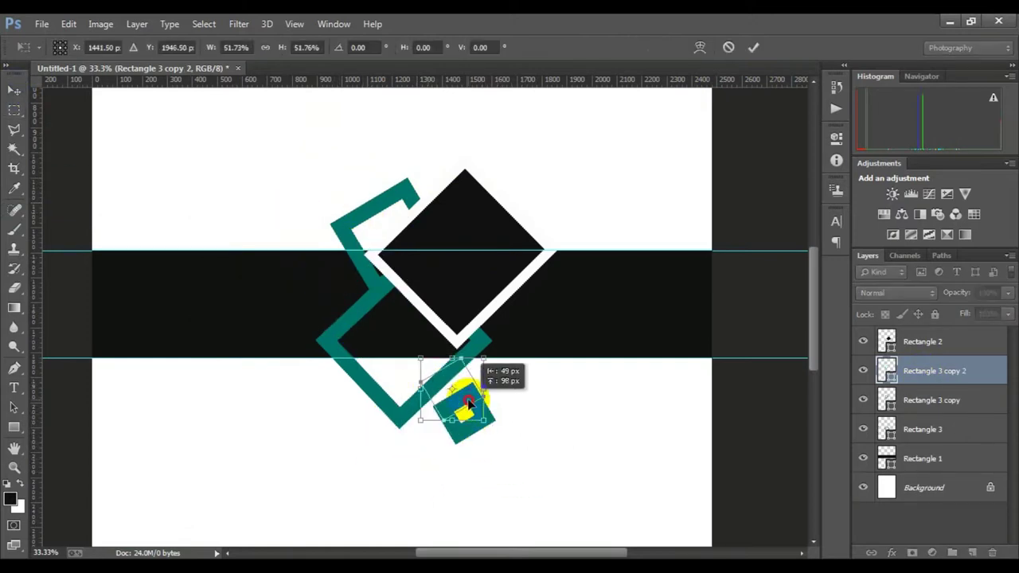
pyautogui.click(754, 47)
pyautogui.click(14, 427)
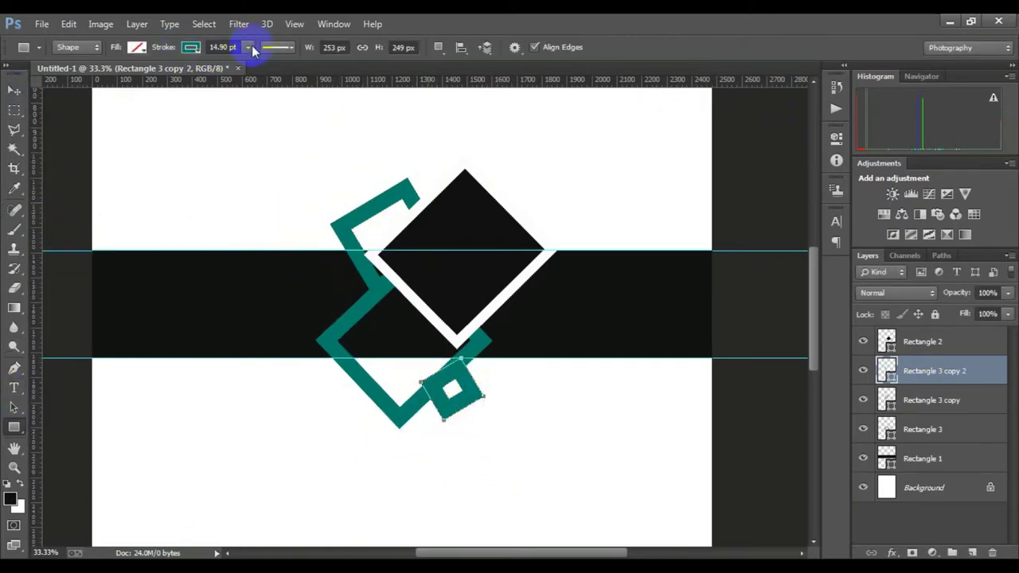
pyautogui.click(191, 47)
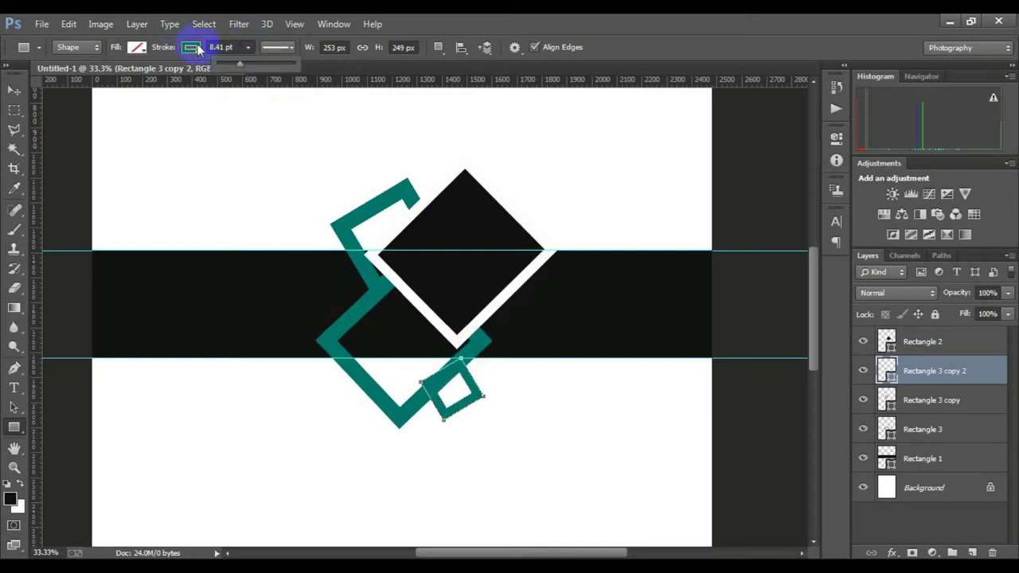
pyautogui.click(170, 182)
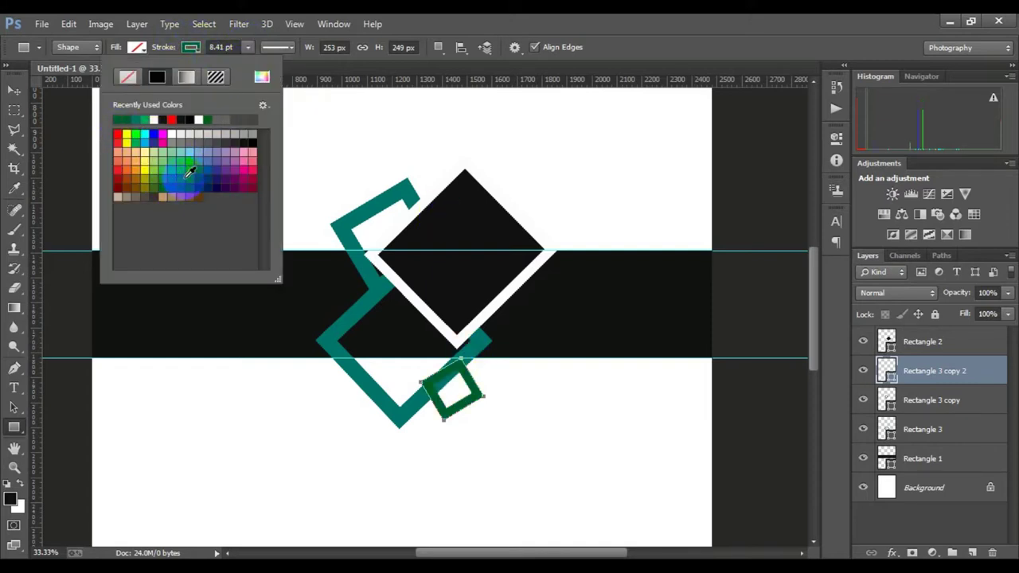
pyautogui.press('Escape')
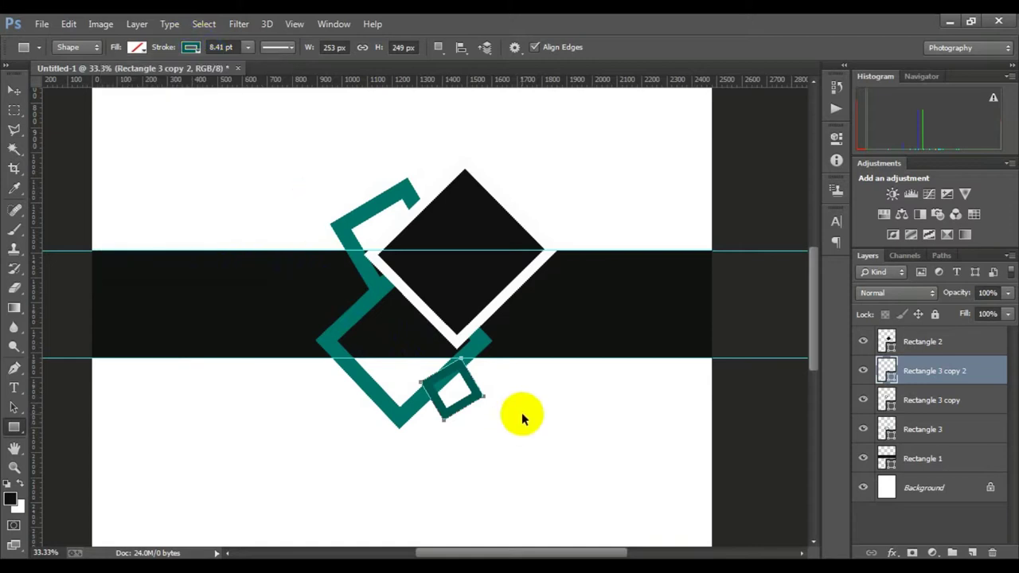
# Step: Tilt the small square about -8° and nudge it into place below the band
pyautogui.hotkey('ctrl', 't')
pyautogui.moveTo(523, 414); pyautogui.dragTo(509, 433)
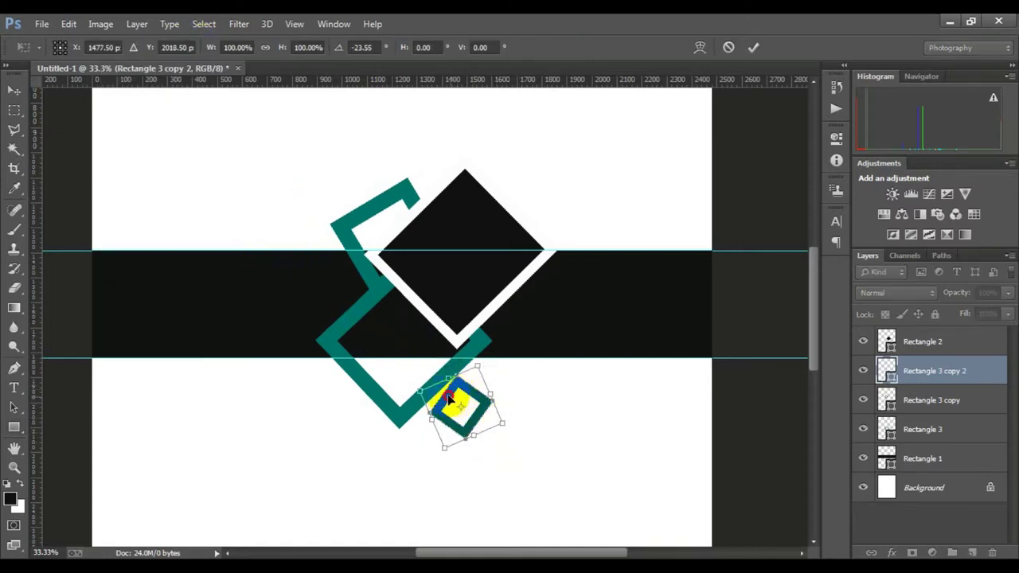
pyautogui.moveTo(453, 405); pyautogui.dragTo(442, 397)
pyautogui.moveTo(516, 414); pyautogui.dragTo(511, 433)
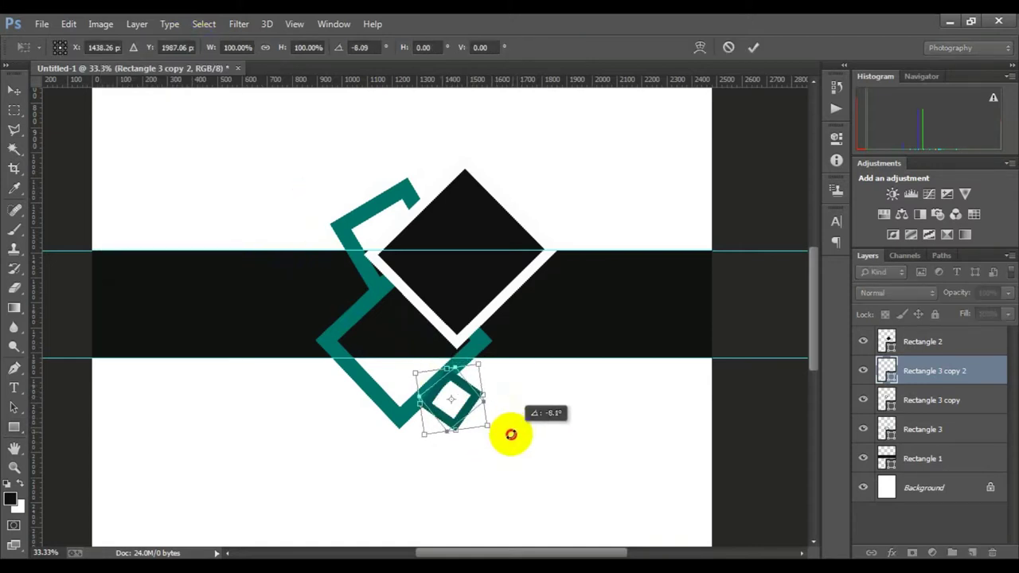
pyautogui.click(753, 47)
pyautogui.scroll(-2, 371, 369)
pyautogui.scroll(1, 402, 346)
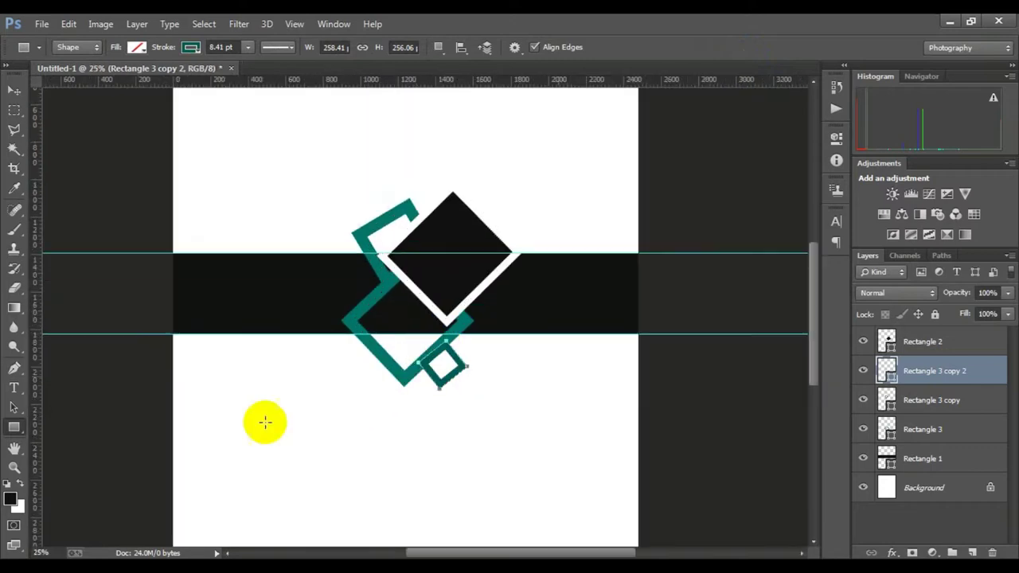
# Step: Alt-drag a copy of the small outlined square to its right with the Move tool
pyautogui.click(924, 487)
pyautogui.click(931, 402)
pyautogui.press('super')
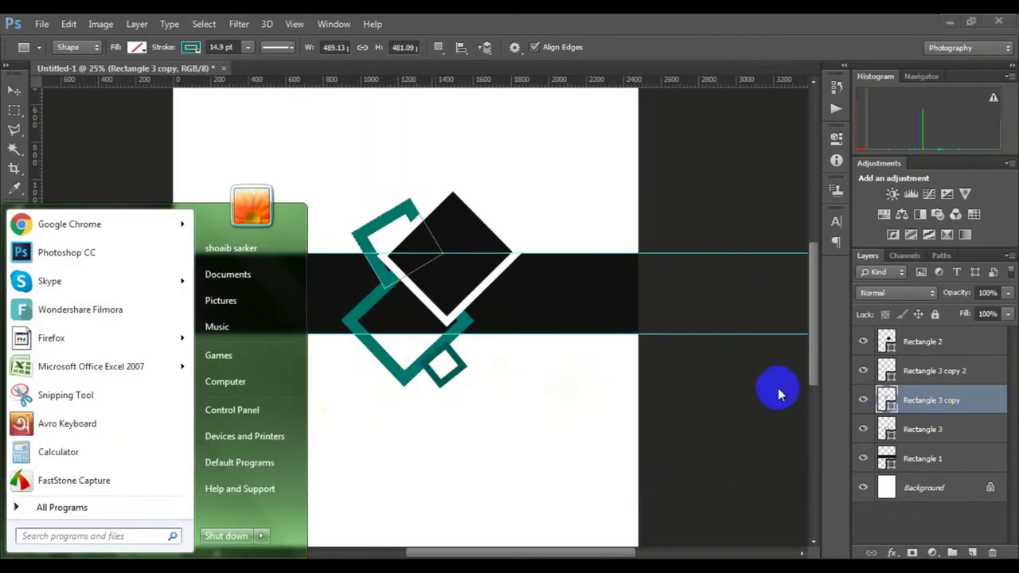
pyautogui.press('super')
pyautogui.press('v')
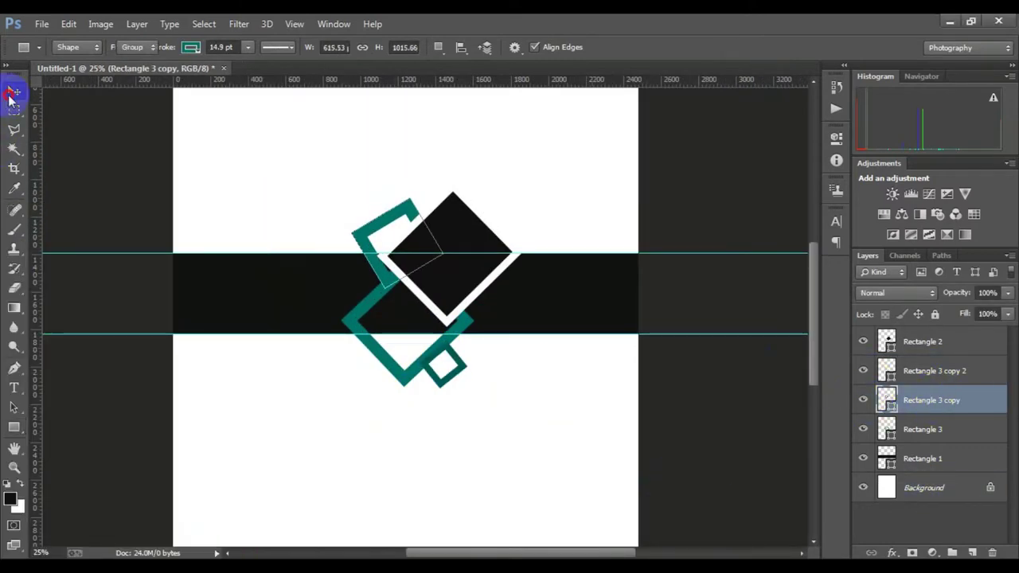
pyautogui.moveTo(434, 357); pyautogui.dragTo(498, 353)
# Step: Give the copy a solid teal fill and scale it down to about 53%
pyautogui.press('u')
pyautogui.click(191, 47)
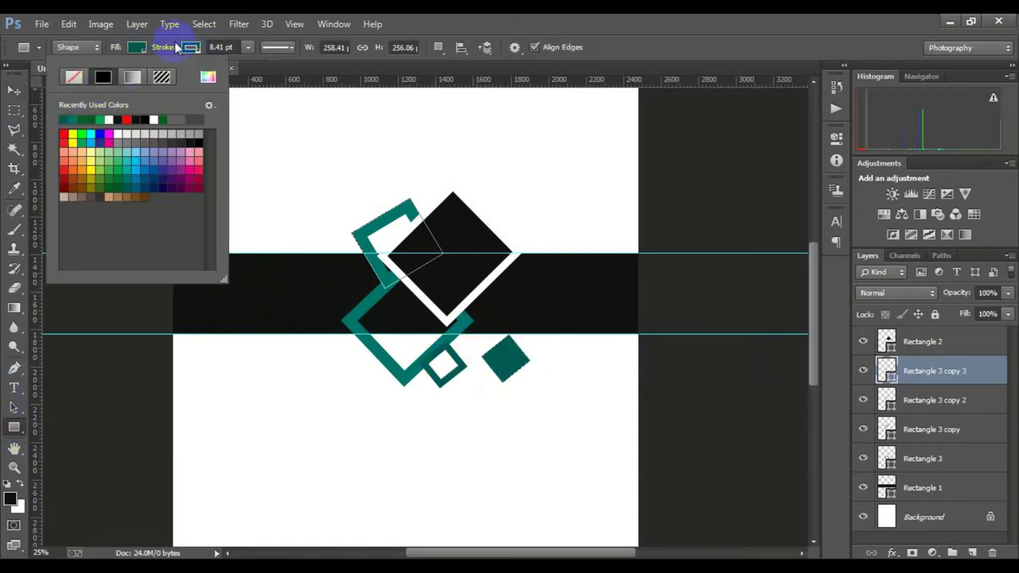
pyautogui.click(544, 384)
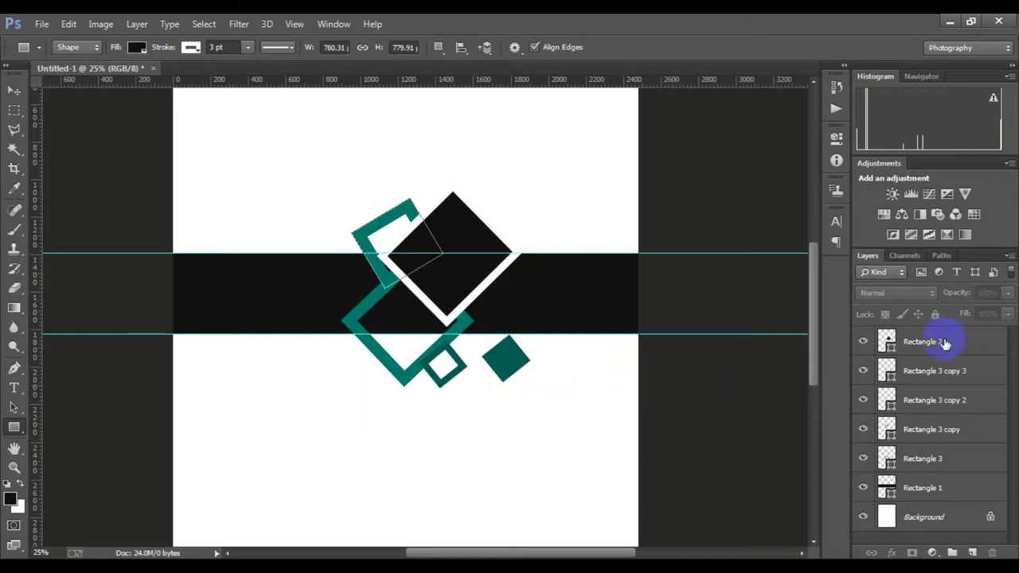
pyautogui.click(935, 371)
pyautogui.hotkey('ctrl', 't')
pyautogui.moveTo(528, 376); pyautogui.dragTo(521, 362)
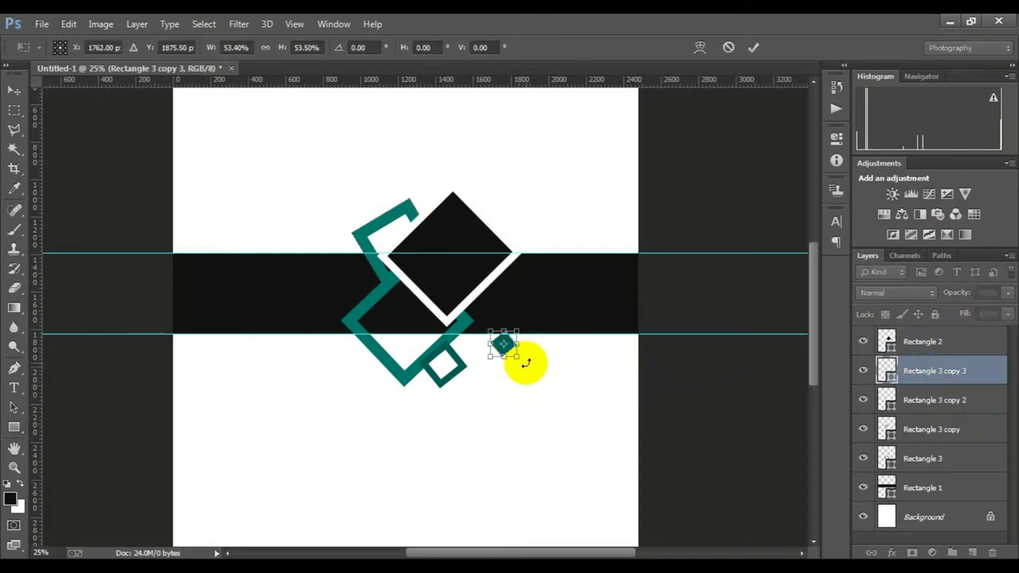
pyautogui.press('Return')
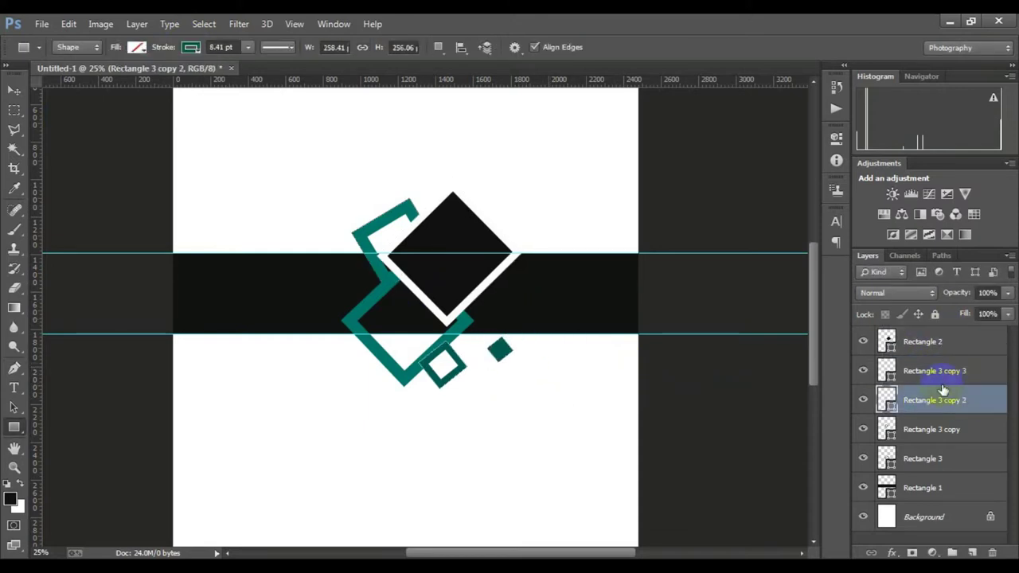
# Step: Change the small solid square's fill to a dark blue swatch
pyautogui.scroll(1, 448, 270)
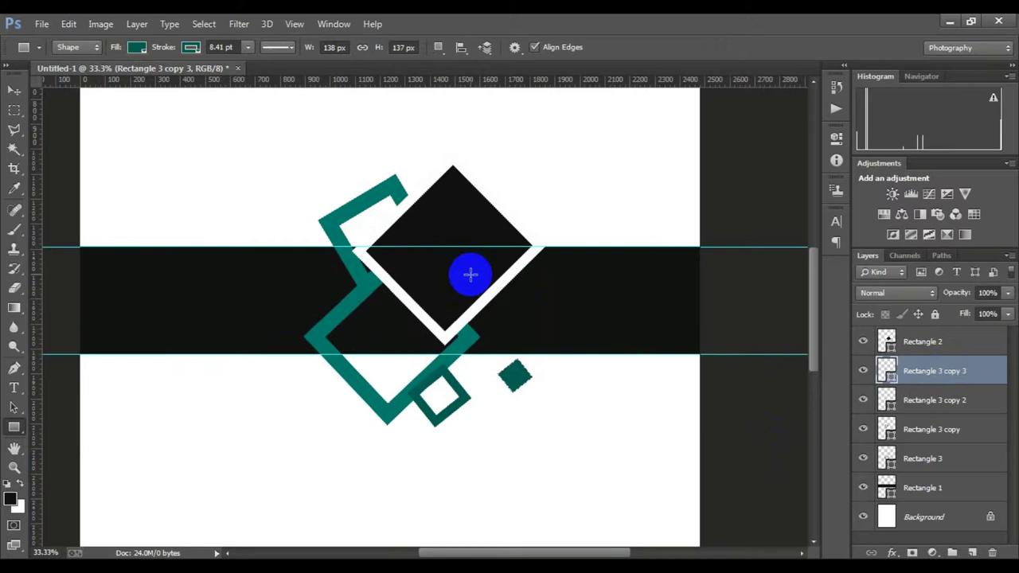
pyautogui.click(137, 47)
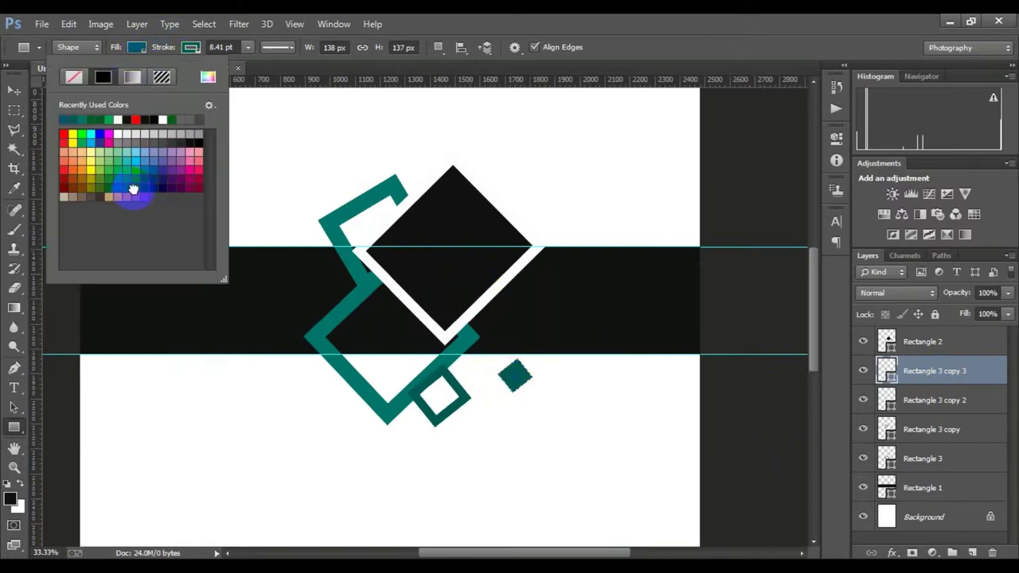
pyautogui.click(190, 48)
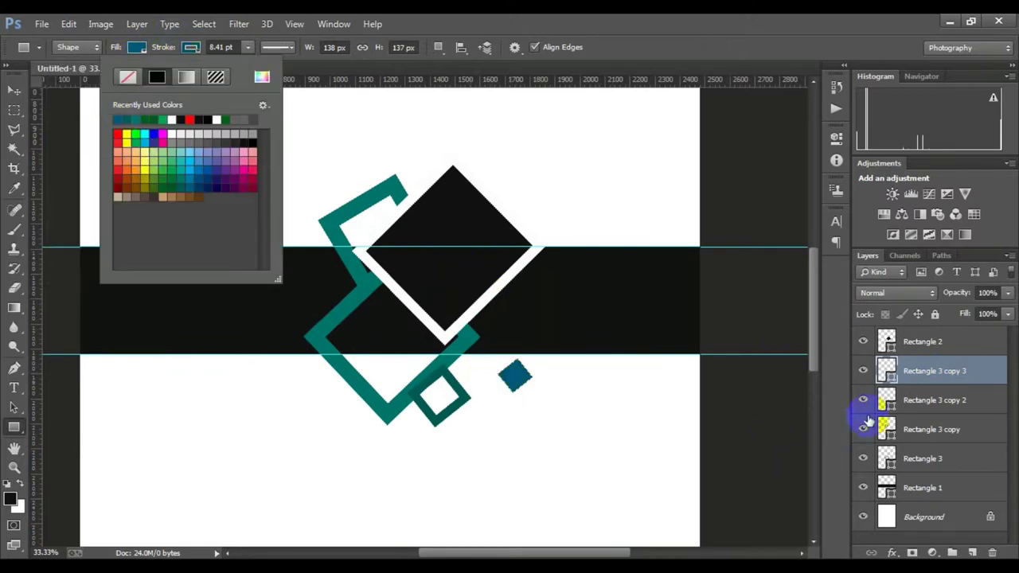
pyautogui.click(505, 403)
# Step: Alt-drag a blue copy above the diamond's top-left edge and scale it to about 56%
pyautogui.press('v')
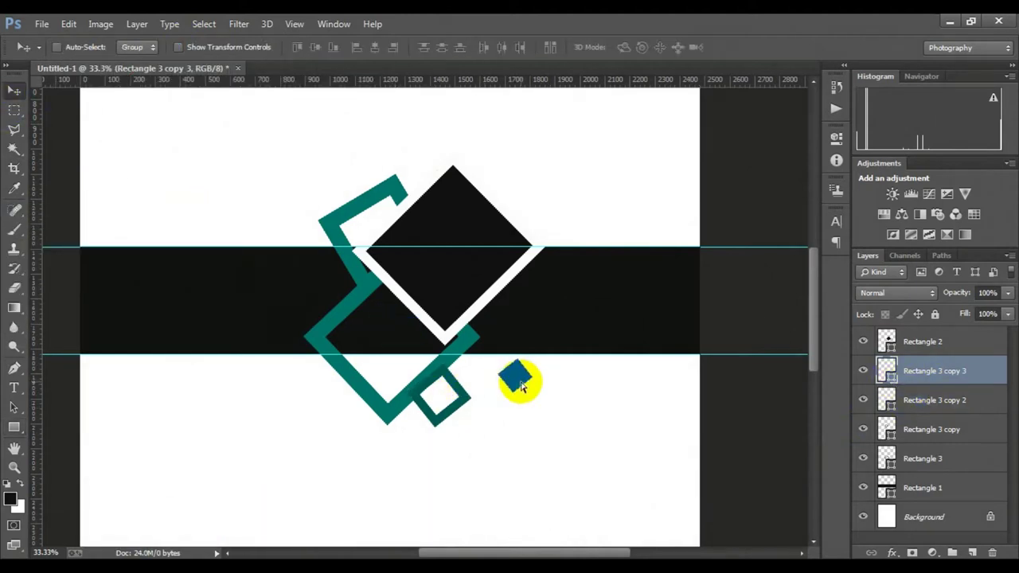
pyautogui.moveTo(521, 386)
pyautogui.mouseDown()
pyautogui.moveTo(538, 205)
pyautogui.moveTo(448, 143)
pyautogui.moveTo(420, 158)
pyautogui.moveTo(431, 173)
pyautogui.mouseUp()
pyautogui.hotkey('ctrl', 't')
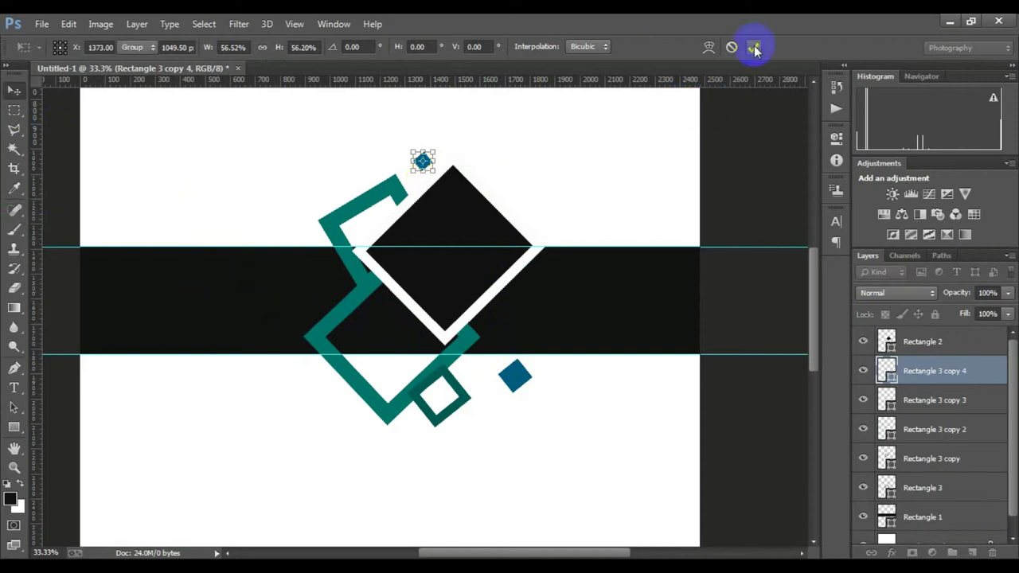
pyautogui.click(753, 47)
pyautogui.click(935, 459)
# Step: Alt-drag a copy of the teal frame above the diamond and scale it to about 85%
pyautogui.hotkey('ctrl', 't')
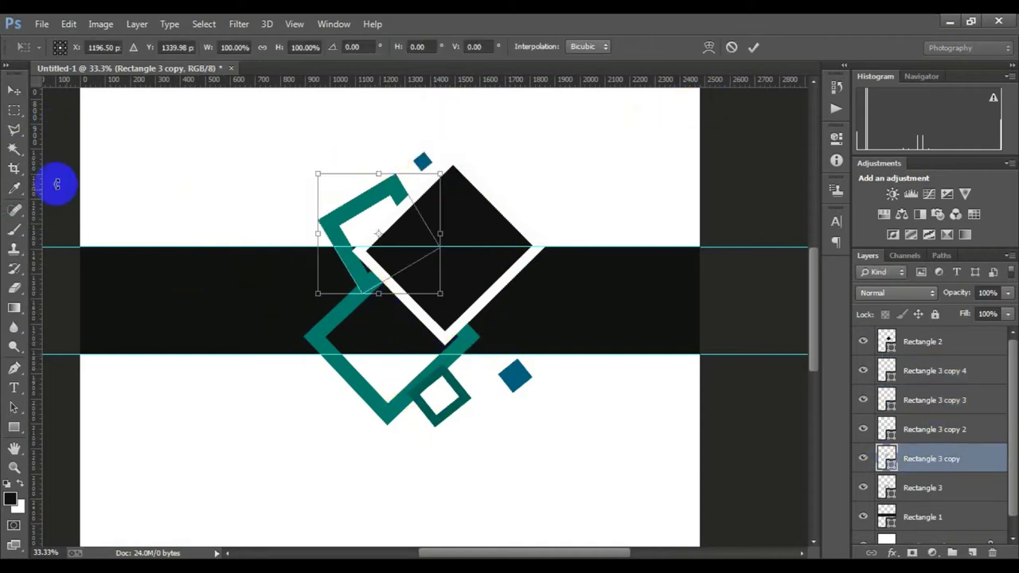
pyautogui.press('Escape')
pyautogui.moveTo(382, 197); pyautogui.dragTo(469, 113)
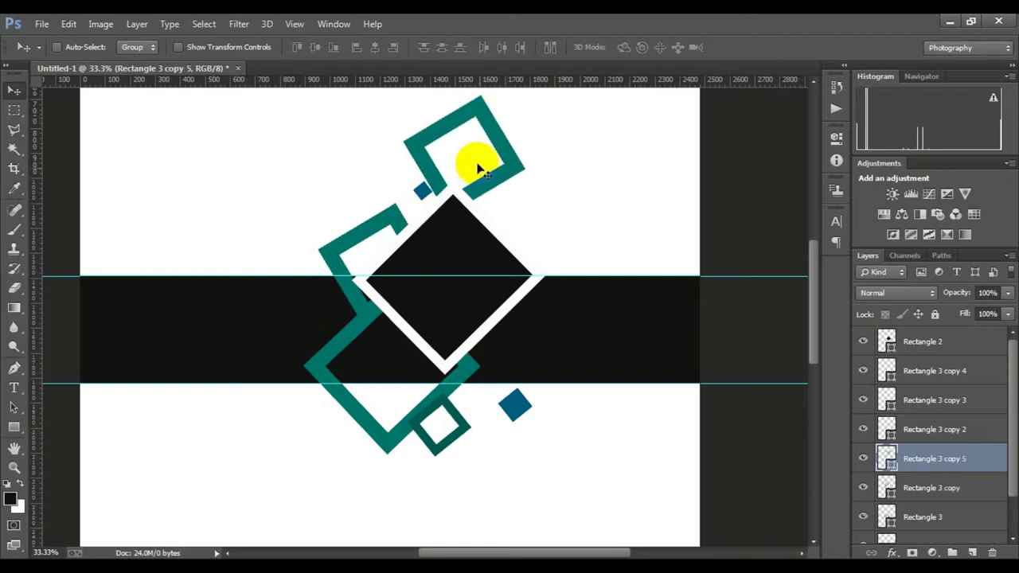
pyautogui.hotkey('ctrl', 't')
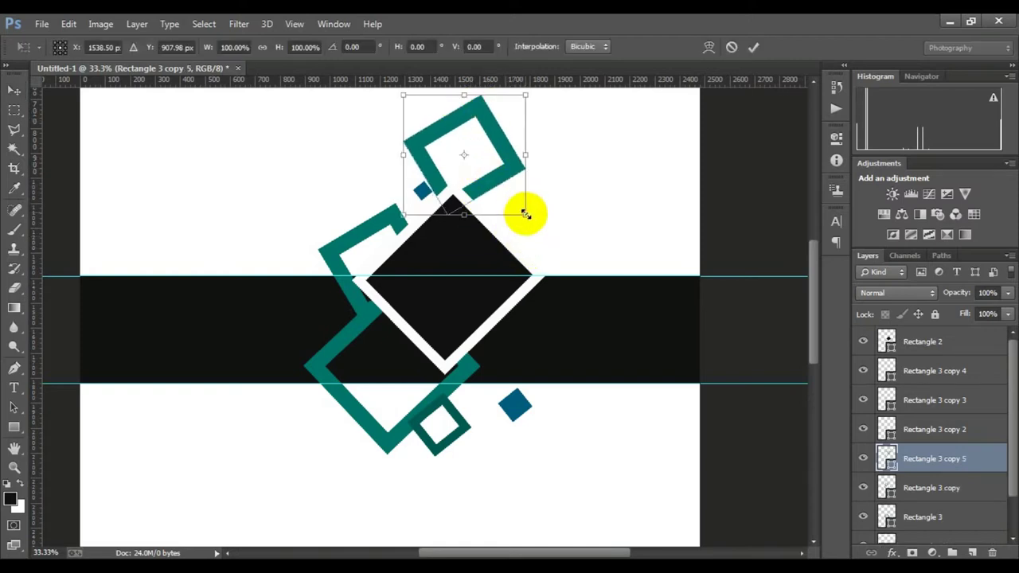
pyautogui.moveTo(523, 209); pyautogui.dragTo(539, 234)
pyautogui.click(748, 45)
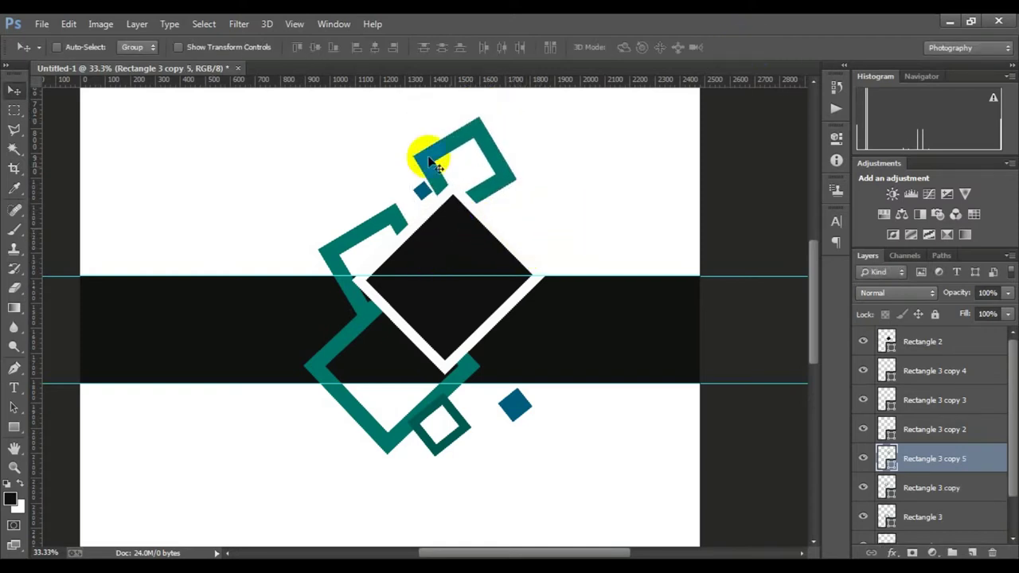
# Step: Fill the top square with solid teal and zoom out to view the whole cover
pyautogui.press('u')
pyautogui.click(136, 49)
pyautogui.click(64, 120)
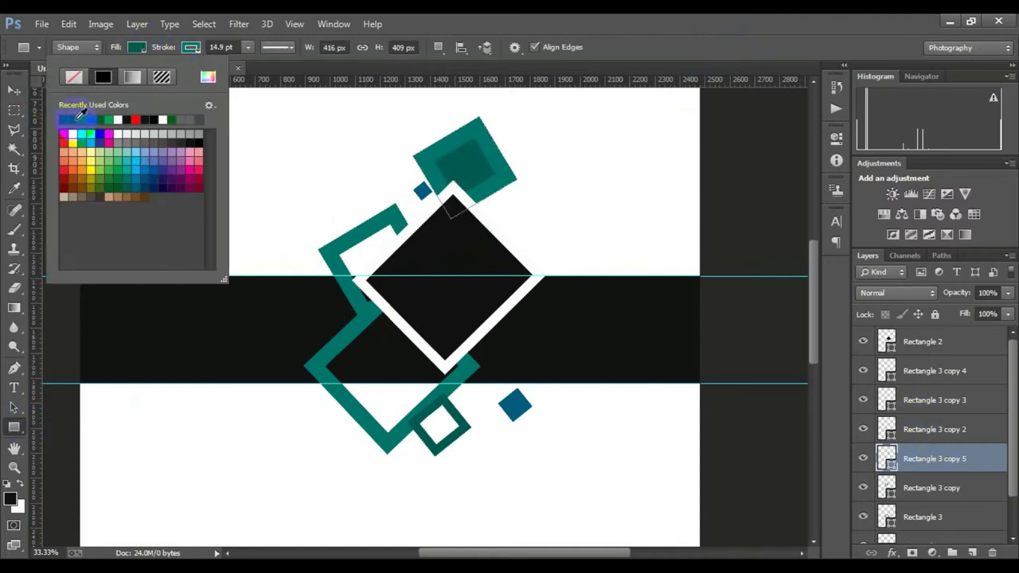
pyautogui.click(191, 47)
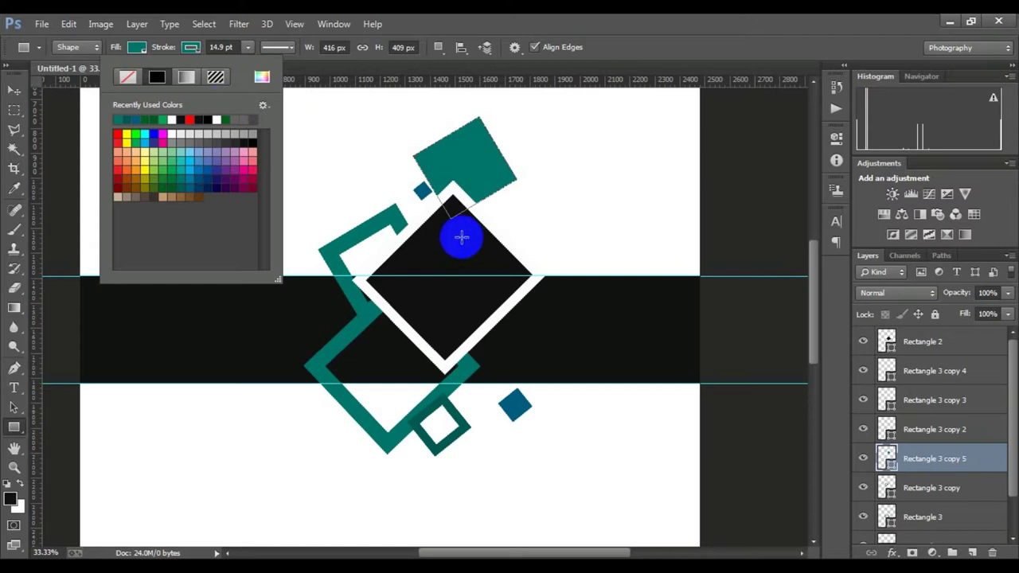
pyautogui.click(489, 212)
pyautogui.hotkey('ctrl', '-')
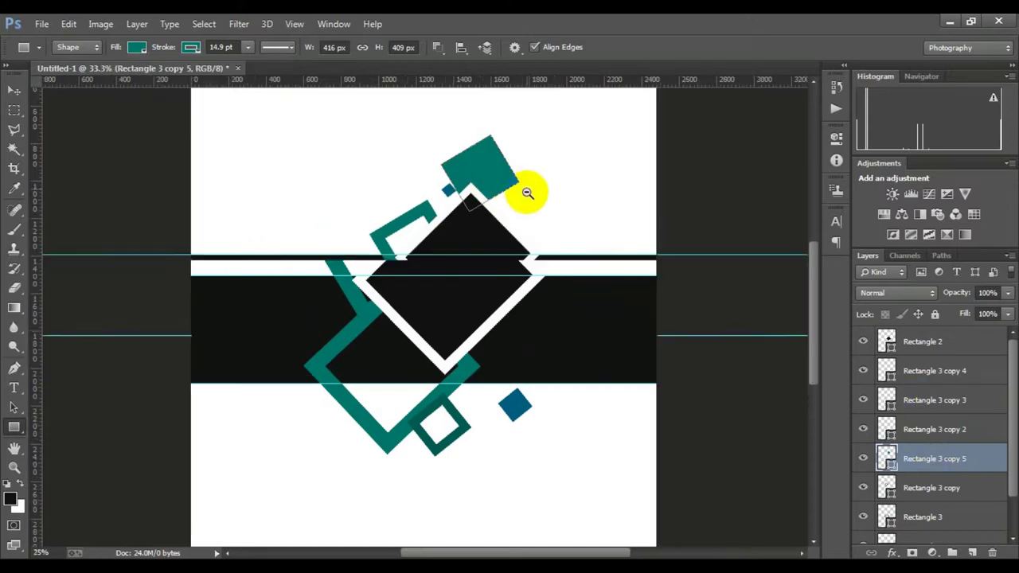
pyautogui.hotkey('ctrl', '-')
pyautogui.hotkey('ctrl', '-')
pyautogui.click(490, 309)
pyautogui.press('Escape')
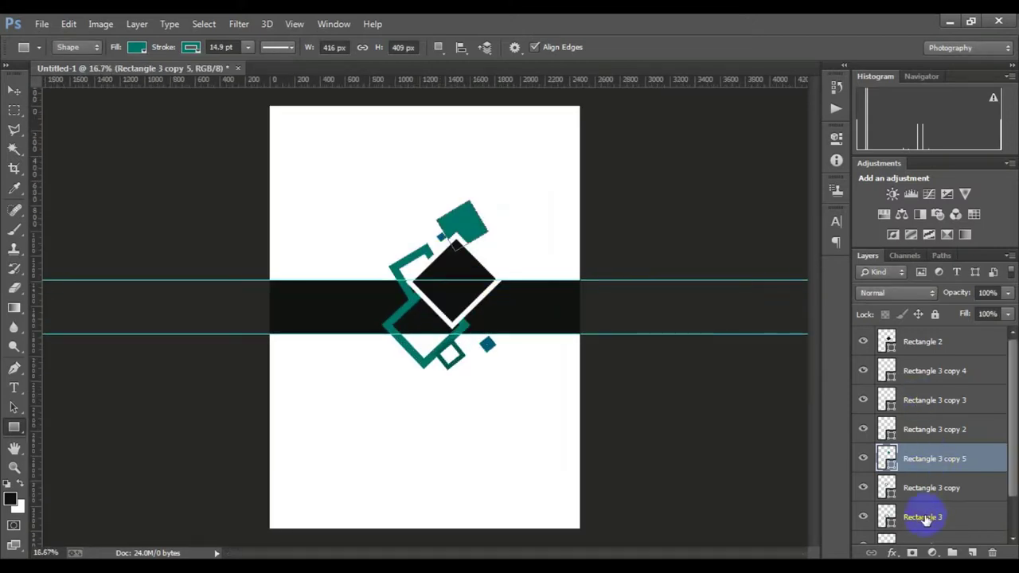
pyautogui.scroll(-2, 923, 477)
pyautogui.click(923, 530)
# Step: Duplicate the top teal square to the lower right and scale it to roughly double size
pyautogui.click(478, 289)
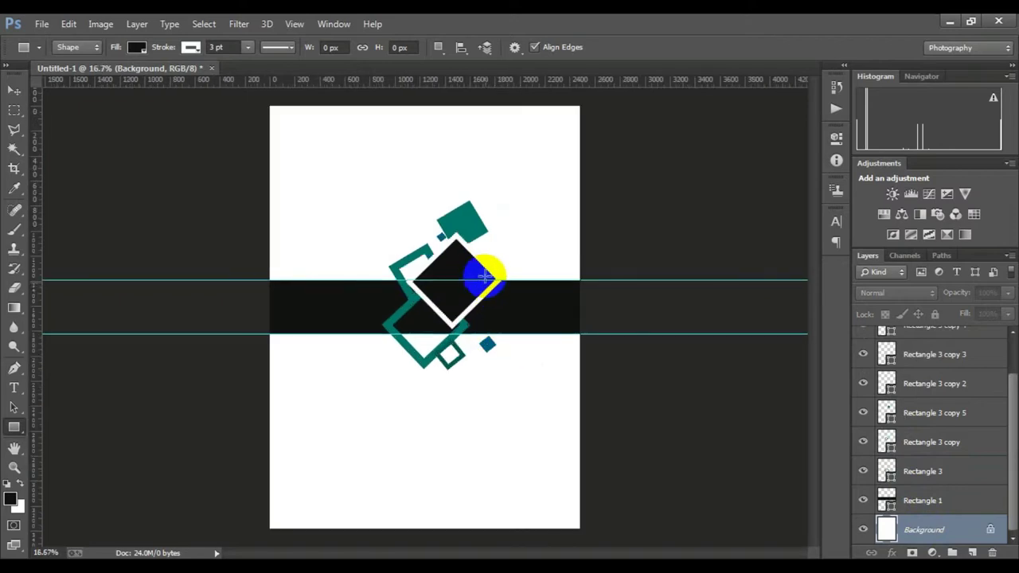
pyautogui.click(928, 387)
pyautogui.scroll(2, 927, 390)
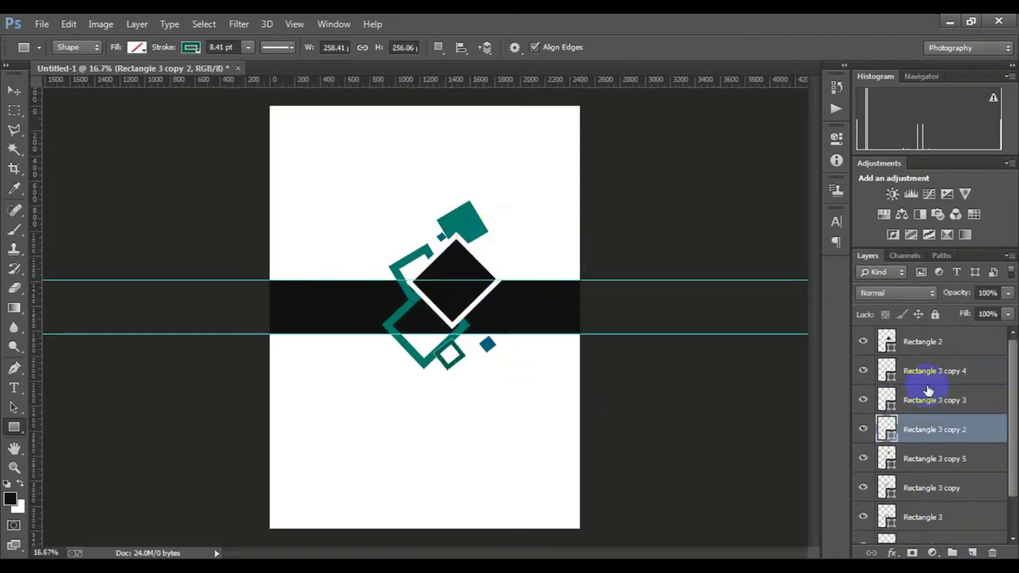
pyautogui.click(884, 371)
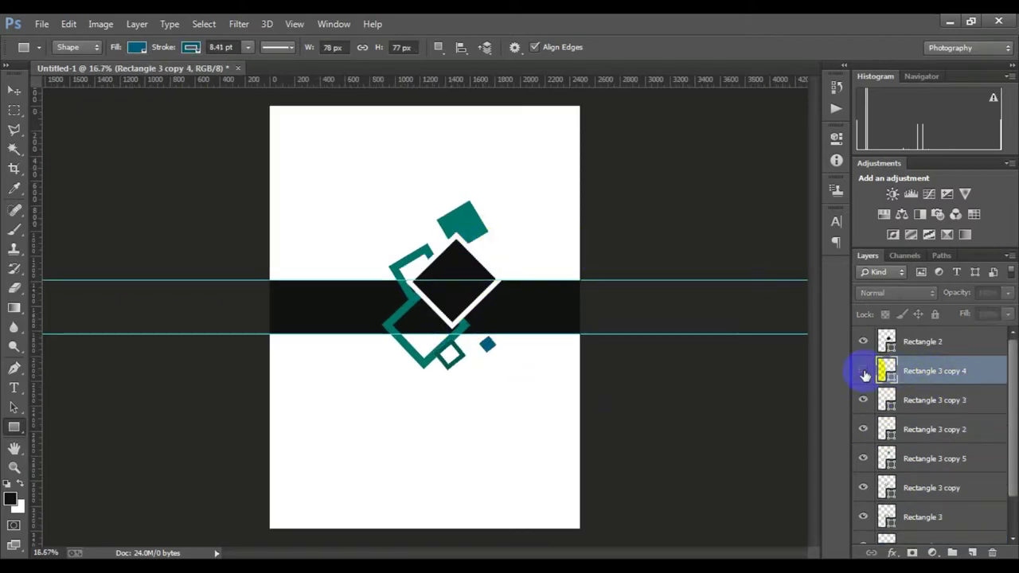
pyautogui.click(888, 459)
pyautogui.click(14, 91)
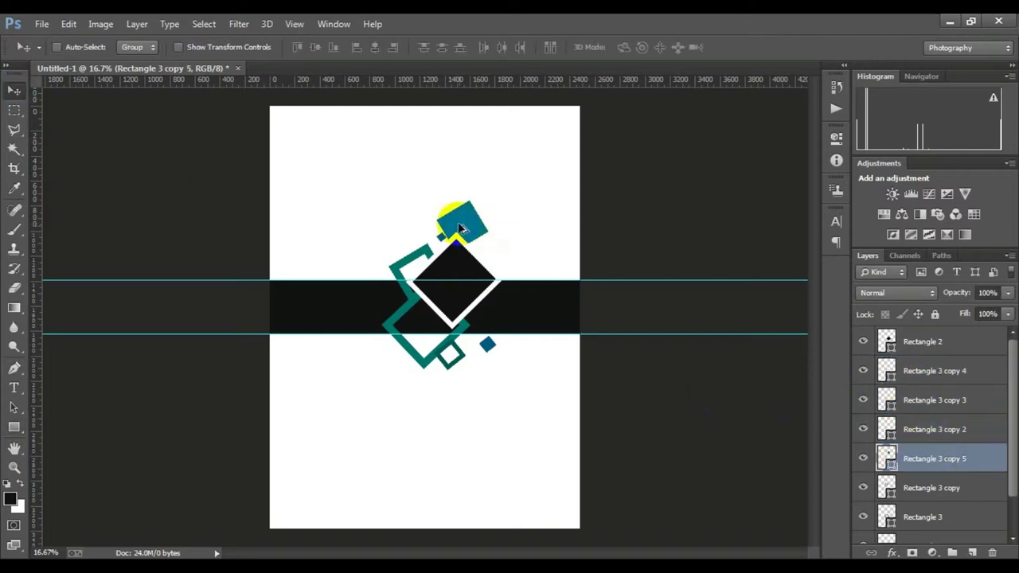
pyautogui.moveTo(464, 218)
pyautogui.mouseDown()
pyautogui.moveTo(528, 354)
pyautogui.moveTo(564, 302)
pyautogui.mouseUp()
pyautogui.hotkey('ctrl', 't')
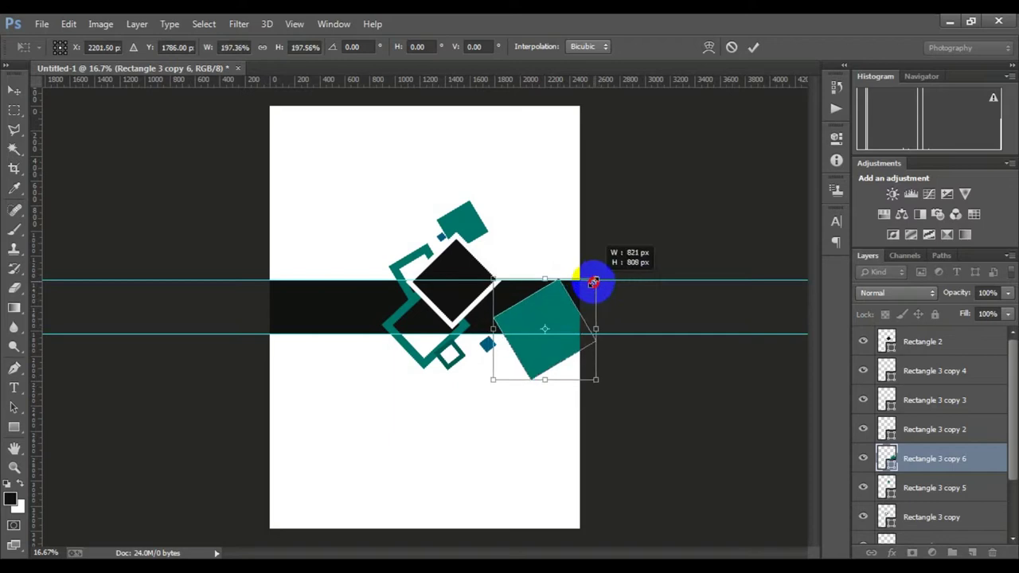
pyautogui.moveTo(600, 276); pyautogui.dragTo(592, 283)
pyautogui.click(753, 47)
# Step: Move the big square's layer above Background, lower its opacity to about 46%, and remove a guide
pyautogui.keyDown('alt'); pyautogui.click(499, 353); pyautogui.keyUp('alt')
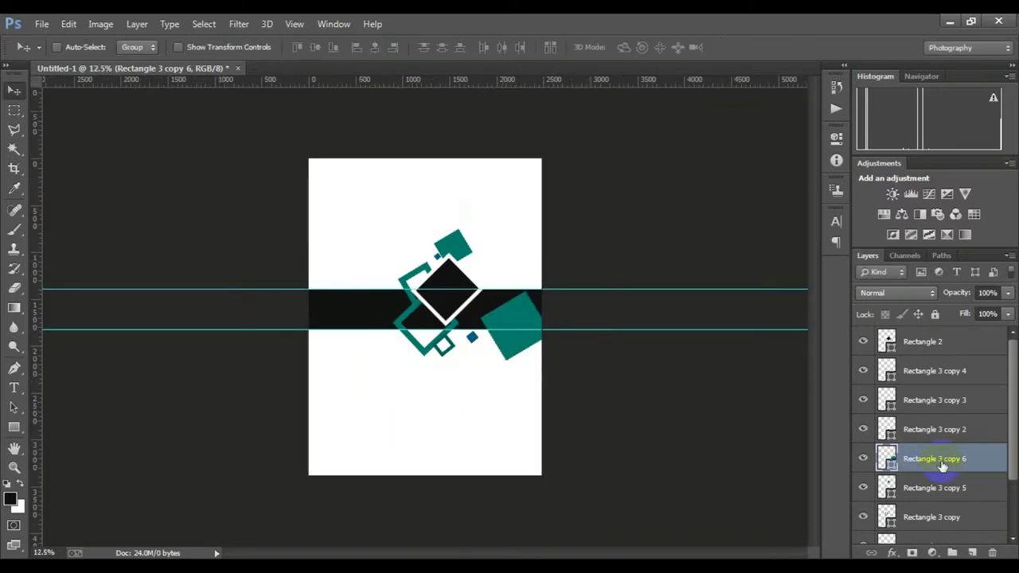
pyautogui.moveTo(934, 458); pyautogui.dragTo(935, 334)
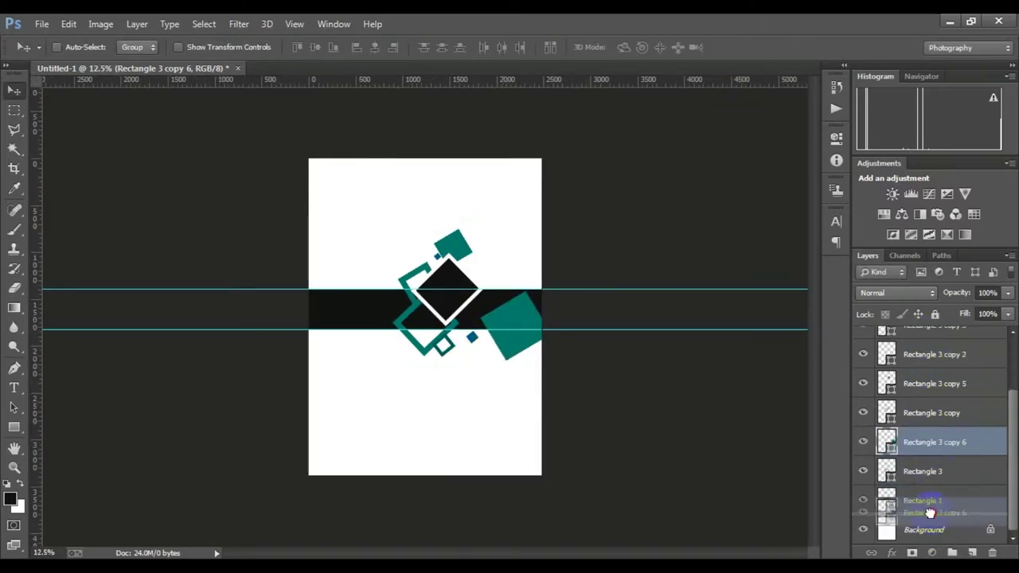
pyautogui.moveTo(933, 521); pyautogui.dragTo(950, 482)
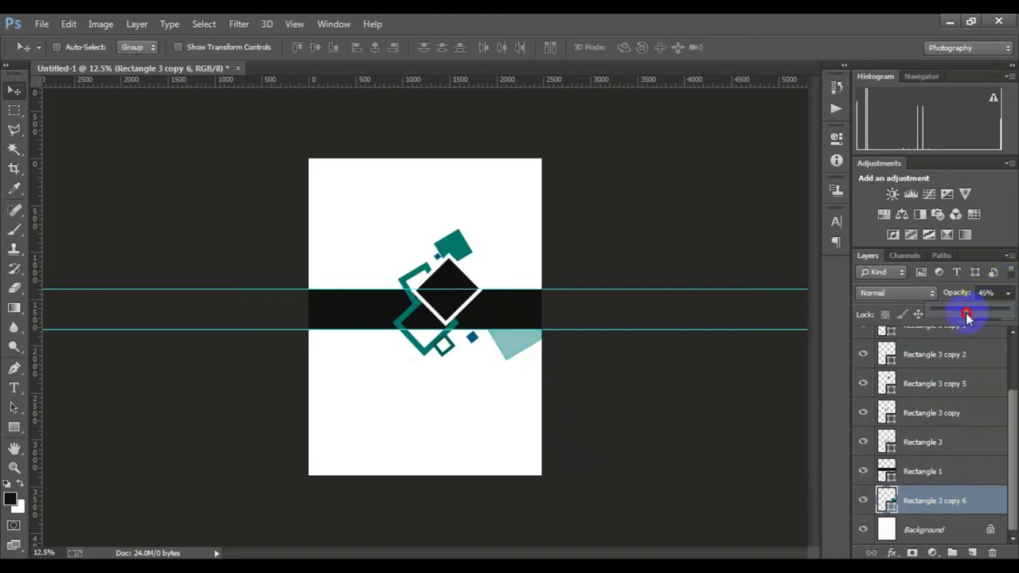
pyautogui.click(924, 529)
pyautogui.scroll(1, 451, 278)
pyautogui.scroll(1, 448, 246)
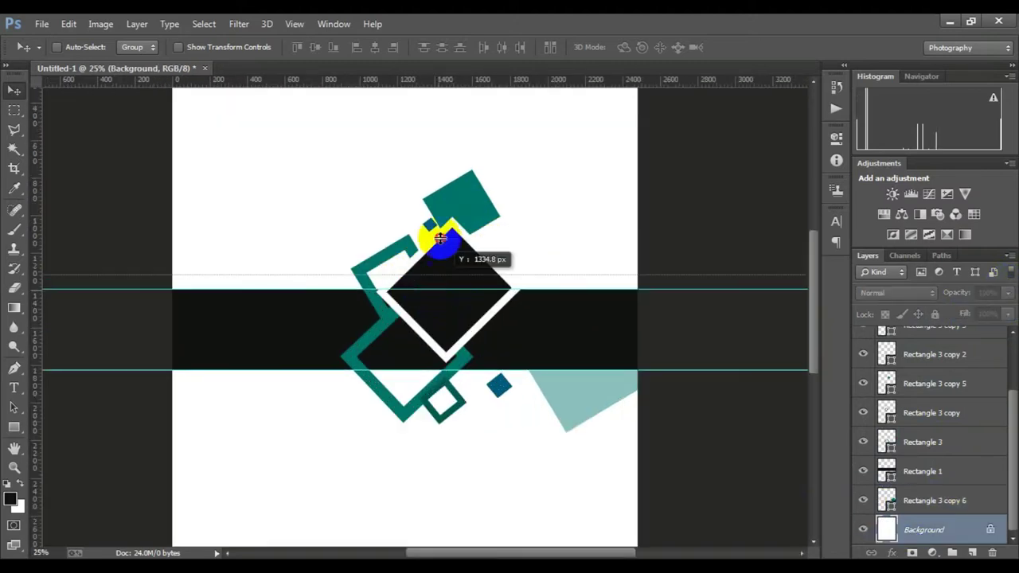
pyautogui.moveTo(486, 370); pyautogui.dragTo(493, 68)
pyautogui.scroll(-2, 409, 364)
# Step: Draw a white-filled rectangle from the left page edge along the black band's bottom edge
pyautogui.scroll(1, 363, 316)
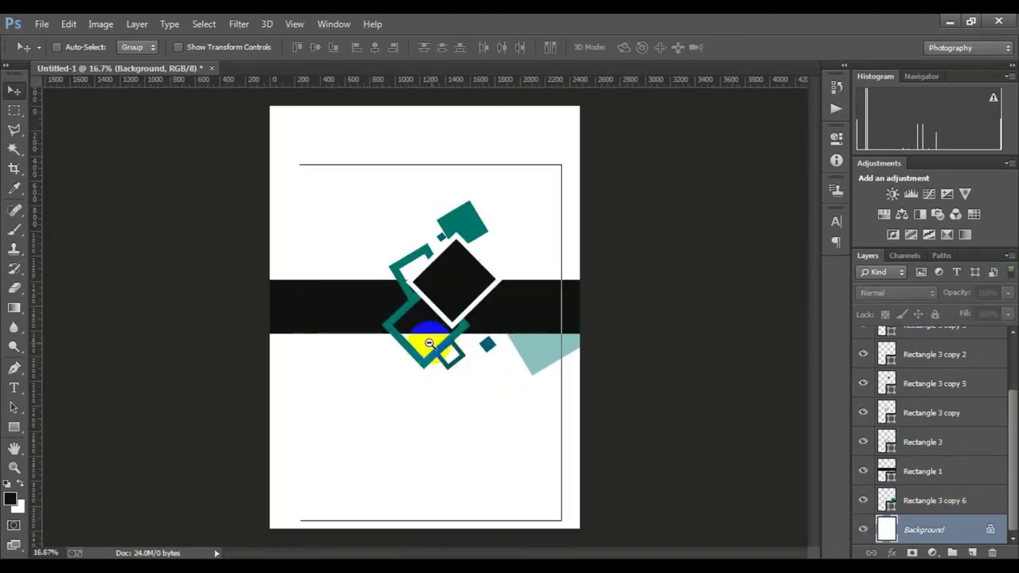
pyautogui.scroll(1, 362, 315)
pyautogui.scroll(-1, 417, 314)
pyautogui.click(14, 427)
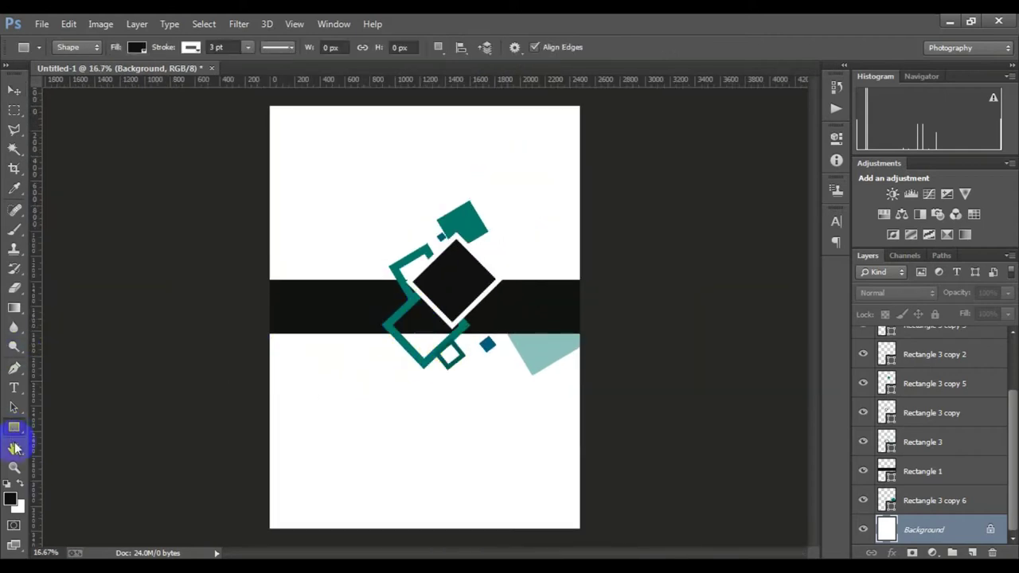
pyautogui.click(137, 47)
pyautogui.click(118, 119)
pyautogui.click(501, 328)
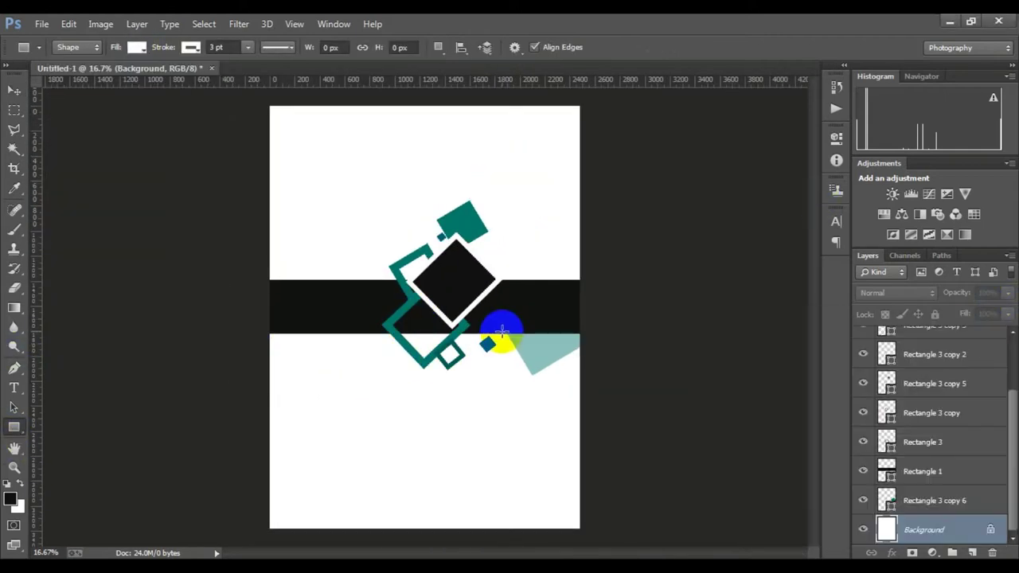
pyautogui.moveTo(269, 320); pyautogui.dragTo(408, 328)
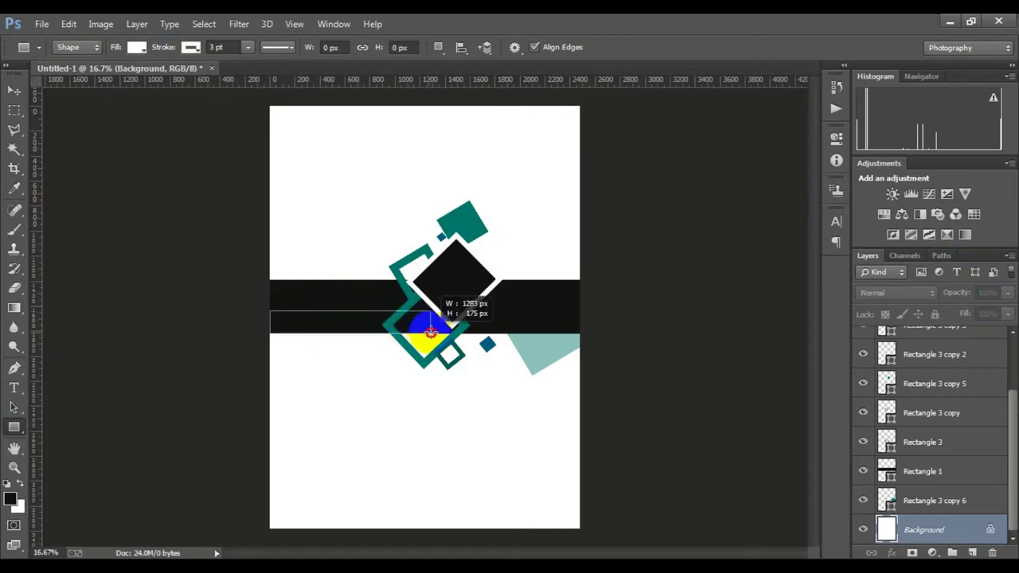
pyautogui.moveTo(439, 330); pyautogui.dragTo(439, 332)
# Step: Move Rectangle 4 above Rectangle 1 in the layers and nudge the bar slightly down
pyautogui.click(836, 137)
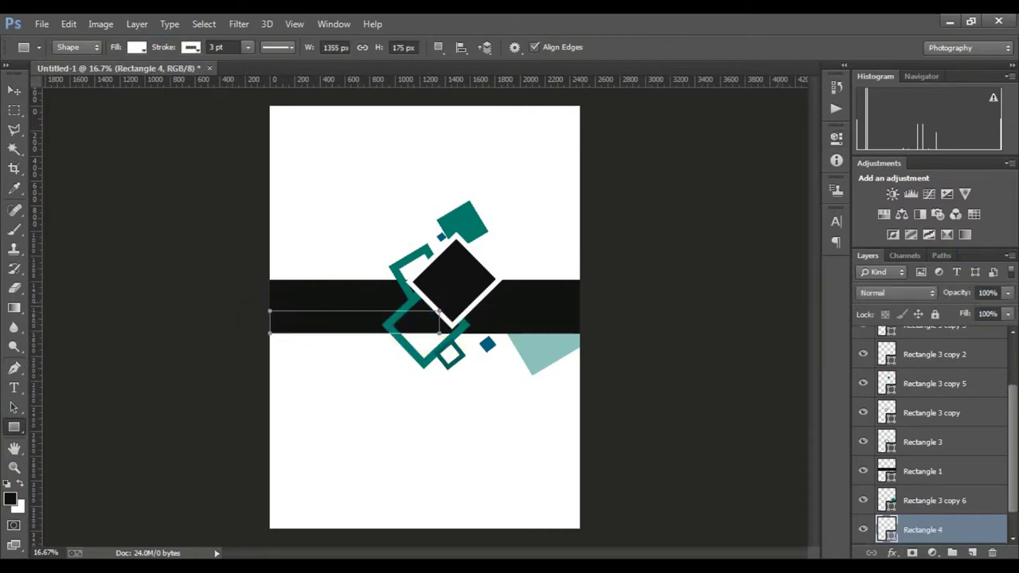
pyautogui.moveTo(931, 529)
pyautogui.mouseDown()
pyautogui.moveTo(948, 456)
pyautogui.moveTo(914, 412)
pyautogui.mouseUp()
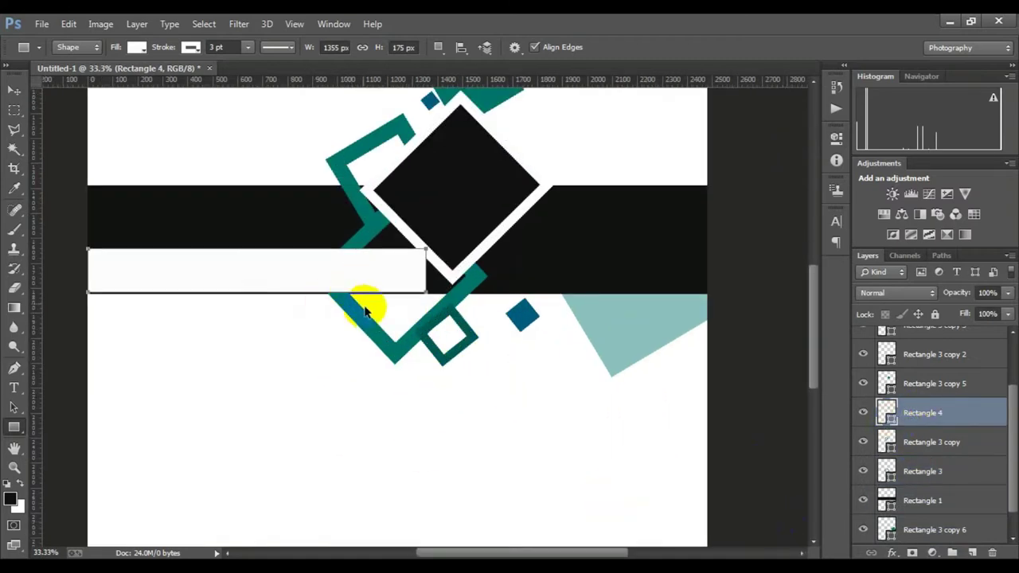
pyautogui.moveTo(365, 310); pyautogui.dragTo(364, 312)
# Step: Add a layer mask to Rectangle 4 and lasso an angled selection over its right end
pyautogui.press('l')
pyautogui.click(400, 257)
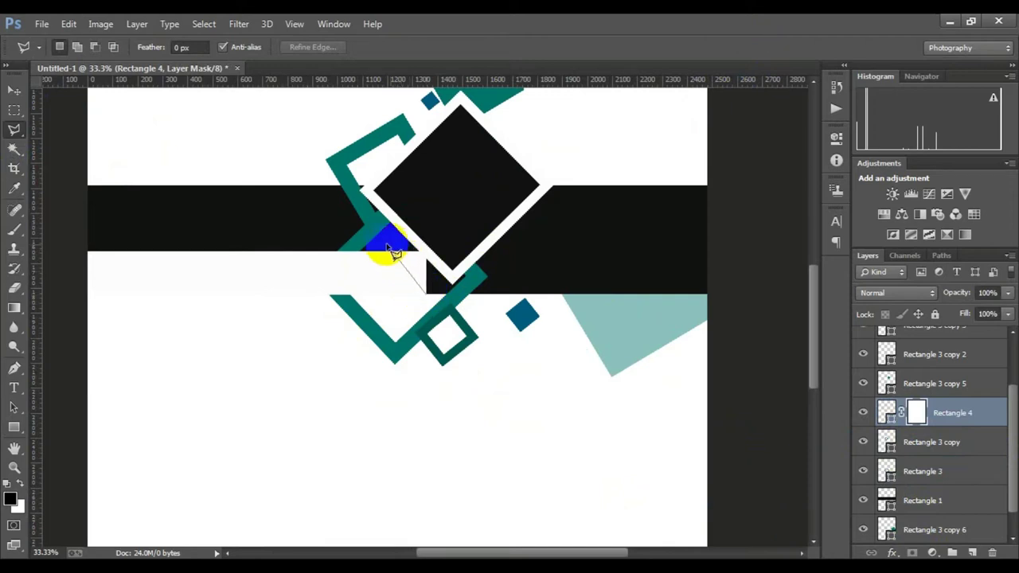
pyautogui.doubleClick(433, 302)
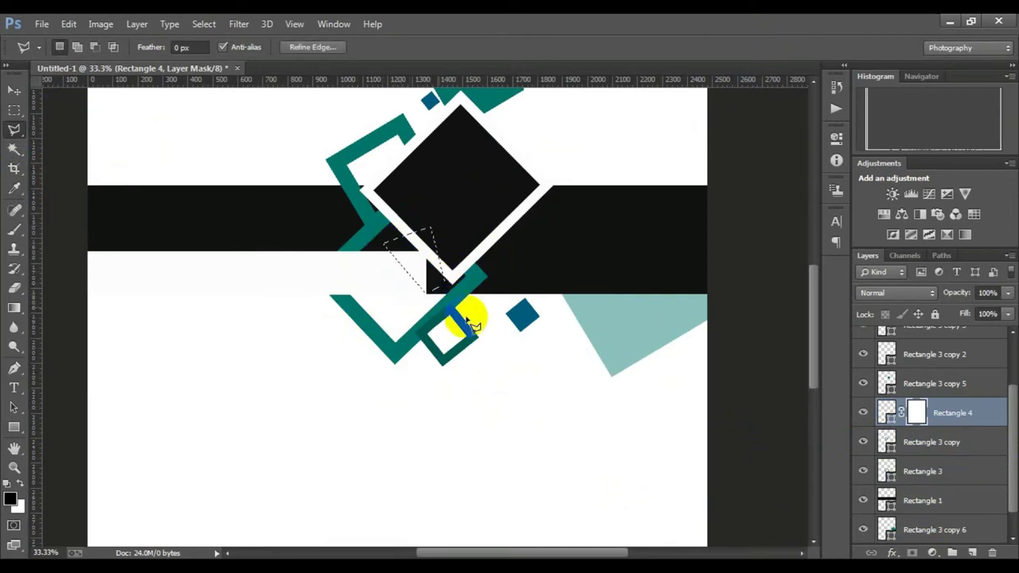
# Step: Paint the selection black with a larger brush to slant the bar's end, then deselect
pyautogui.click(14, 228)
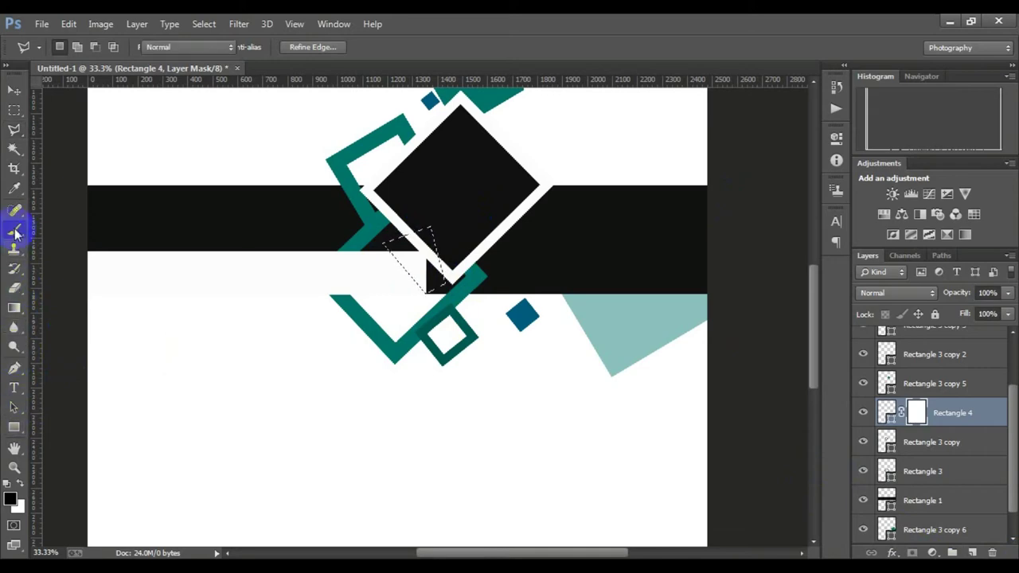
pyautogui.click(77, 49)
pyautogui.doubleClick(35, 164)
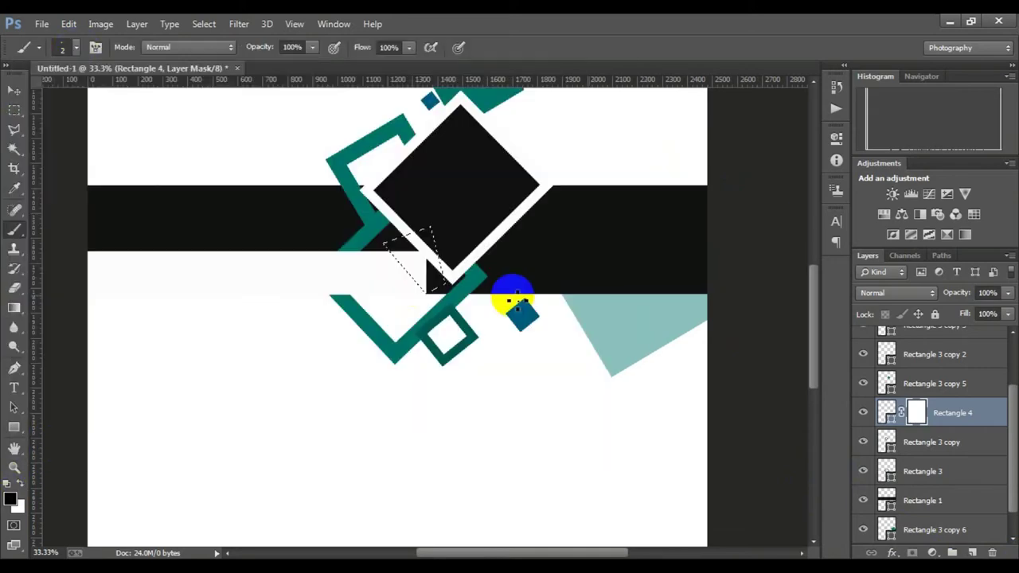
pyautogui.moveTo(448, 304); pyautogui.dragTo(432, 250)
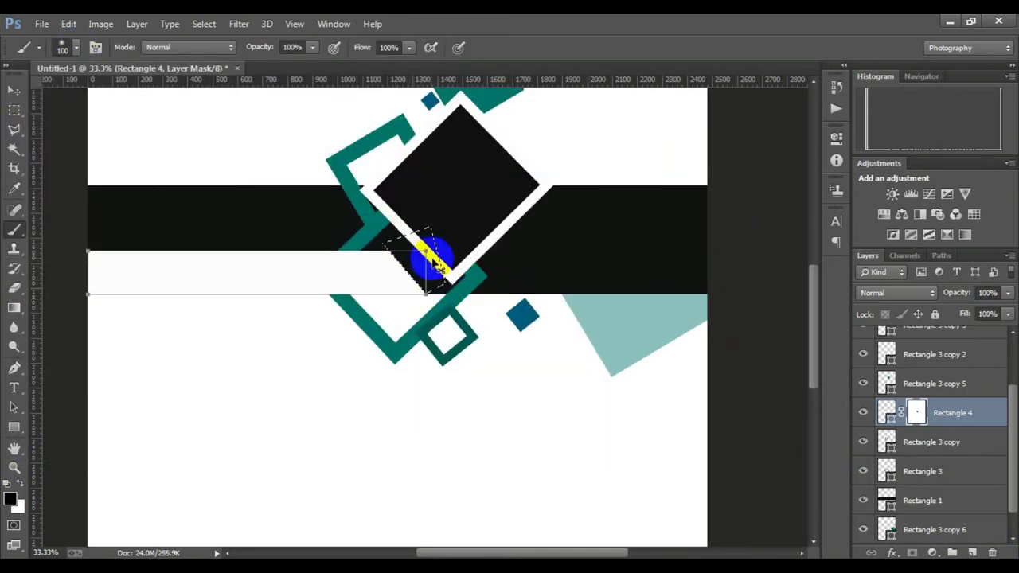
pyautogui.hotkey('ctrl', '-')
pyautogui.scroll(2, 394, 327)
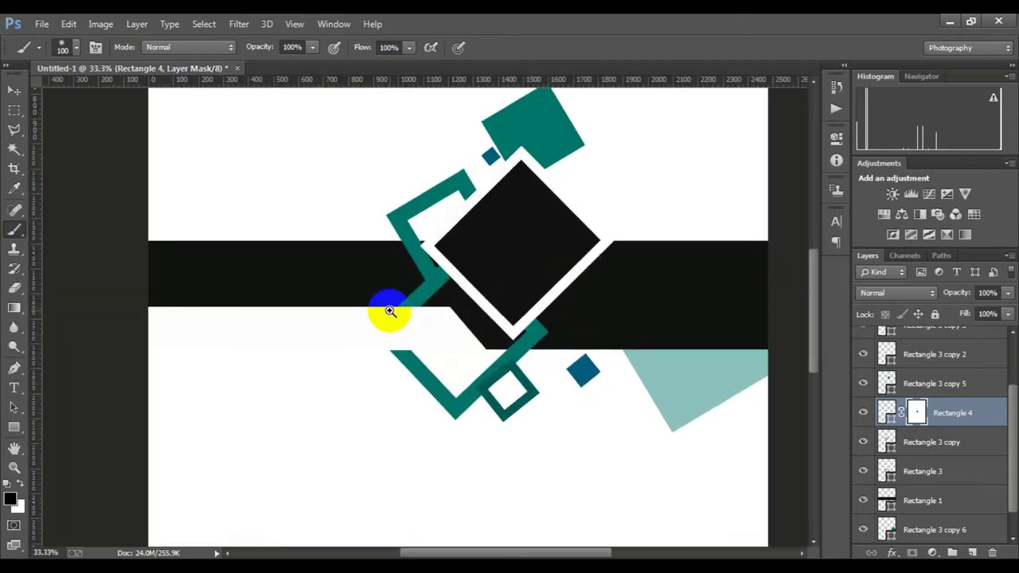
pyautogui.scroll(-1, 387, 308)
pyautogui.scroll(1, 391, 325)
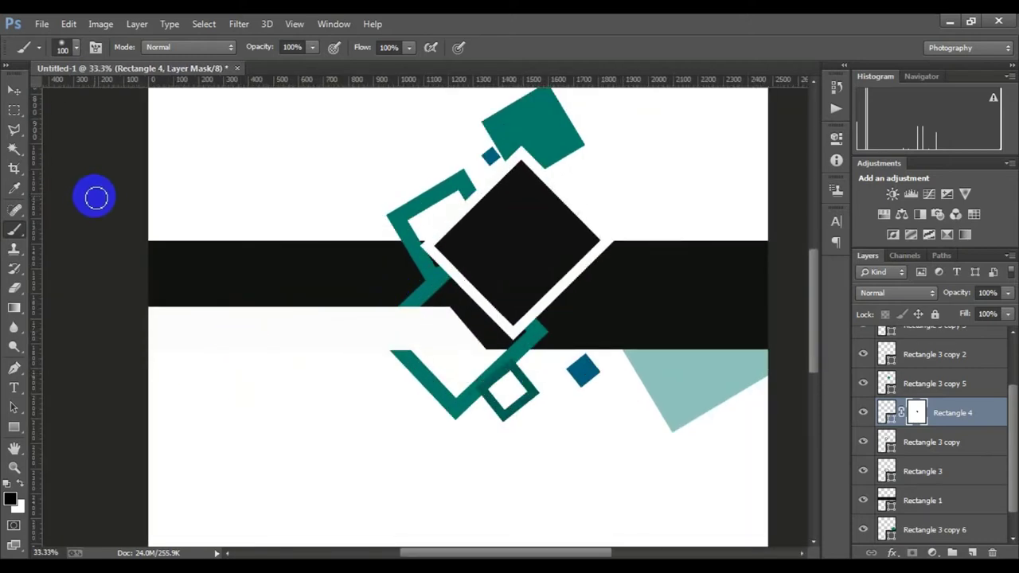
pyautogui.scroll(1, 221, 255)
pyautogui.scroll(-2, 220, 255)
# Step: Add a Drop Shadow of Size 84 with adjusted Spread to Rectangle 4
pyautogui.rightClick(916, 412)
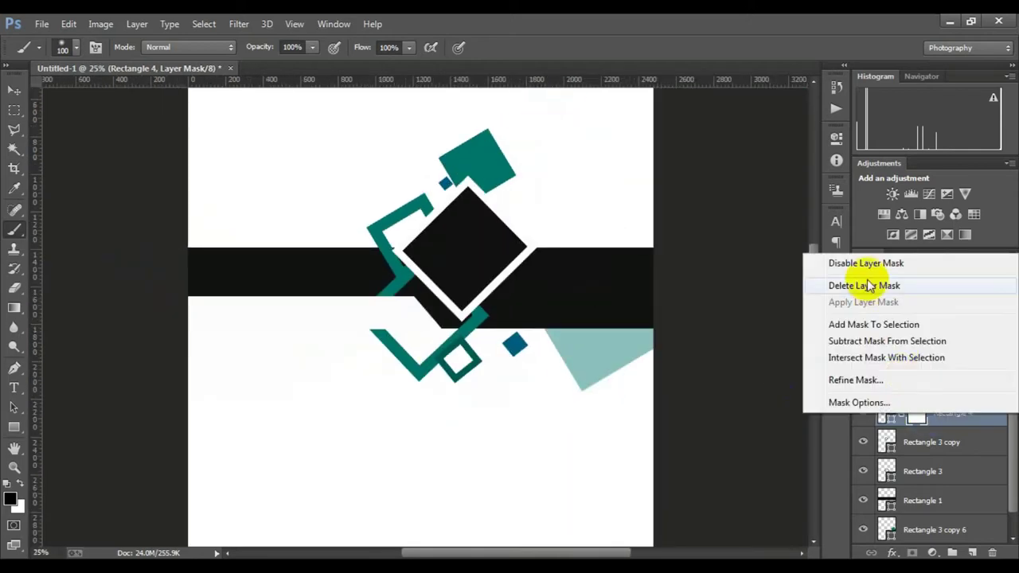
pyautogui.rightClick(916, 412)
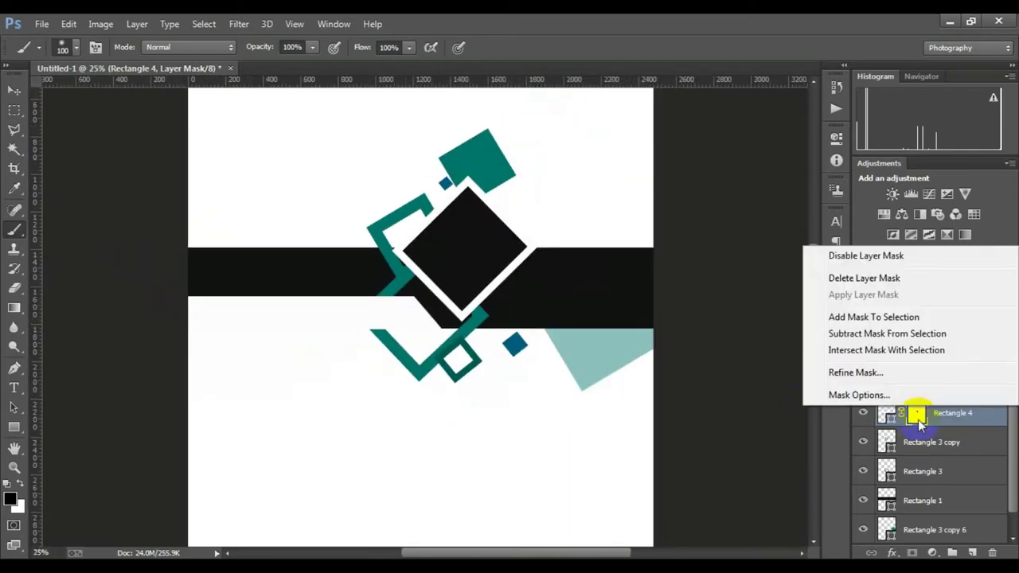
pyautogui.rightClick(887, 414)
pyautogui.click(352, 316)
pyautogui.rightClick(940, 414)
pyautogui.click(682, 100)
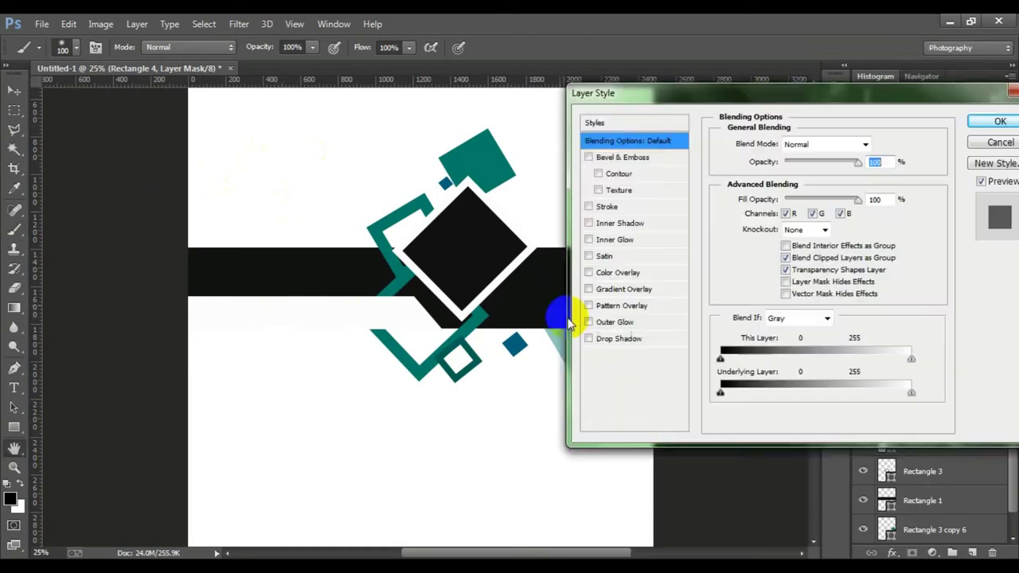
pyautogui.click(589, 339)
pyautogui.click(621, 338)
pyautogui.moveTo(787, 241)
pyautogui.mouseDown()
pyautogui.moveTo(807, 244)
pyautogui.moveTo(782, 225)
pyautogui.mouseUp()
pyautogui.press('Return')
# Step: Zoom in on the white bar and start a text box inside it
pyautogui.keyDown('alt'); pyautogui.click(421, 295); pyautogui.keyUp('alt')
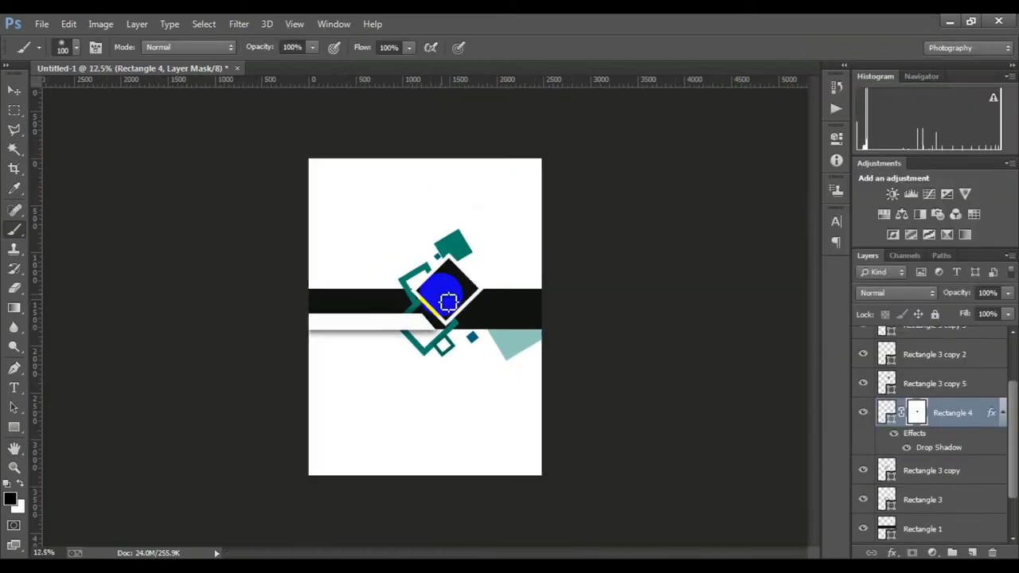
pyautogui.click(308, 318)
pyautogui.click(16, 389)
# Step: Enter 'ANNUAL REPORT' in the white bar, then move it down and shrink it by half
pyautogui.click(182, 318)
pyautogui.write('ANNUAL REP')
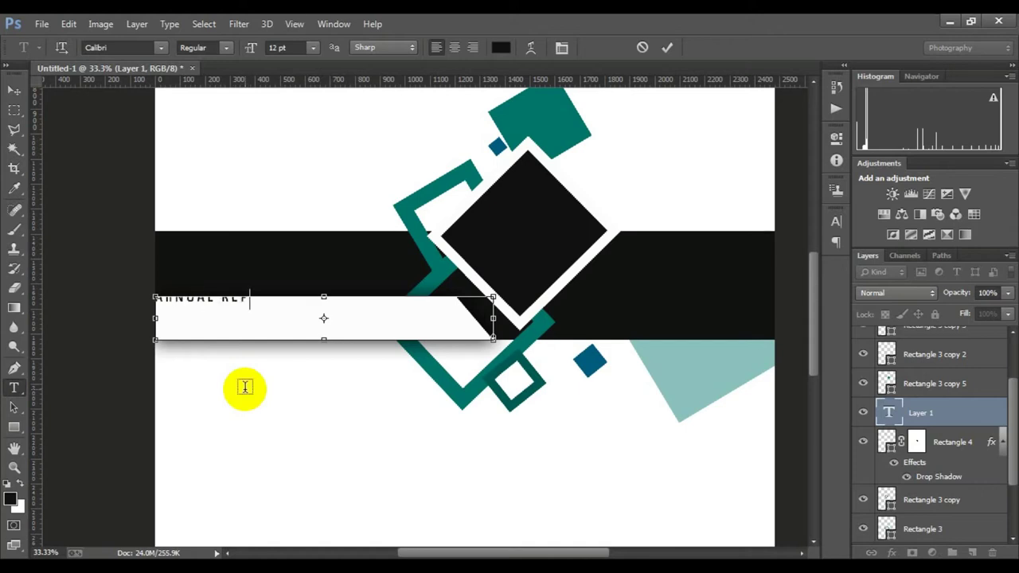
pyautogui.write('ORT')
pyautogui.click(667, 47)
pyautogui.hotkey('ctrl', 't')
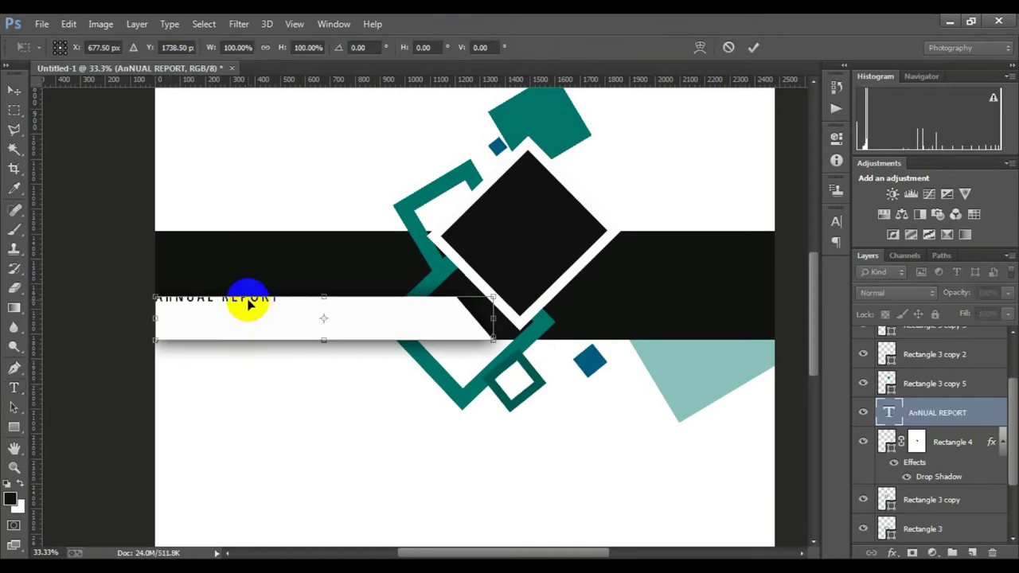
pyautogui.moveTo(243, 295); pyautogui.dragTo(250, 316)
pyautogui.moveTo(493, 352)
pyautogui.mouseDown()
pyautogui.moveTo(407, 341)
pyautogui.moveTo(329, 308)
pyautogui.mouseUp()
pyautogui.click(753, 47)
# Step: Stretch the text's transform box wider and taller to span the white strip
pyautogui.press('t')
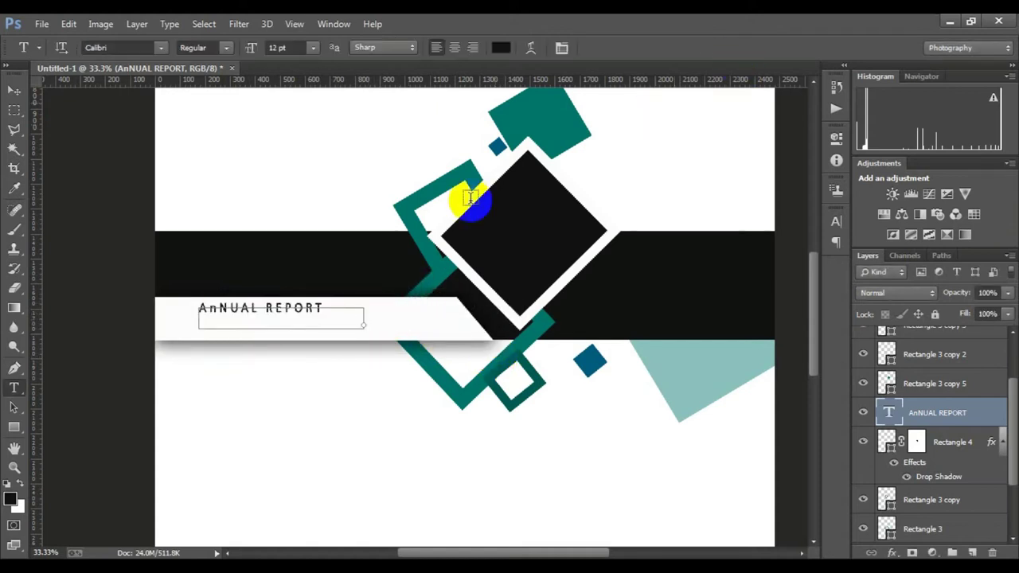
pyautogui.hotkey('ctrl', '+')
pyautogui.hotkey('ctrl', '+')
pyautogui.hotkey('ctrl', 't')
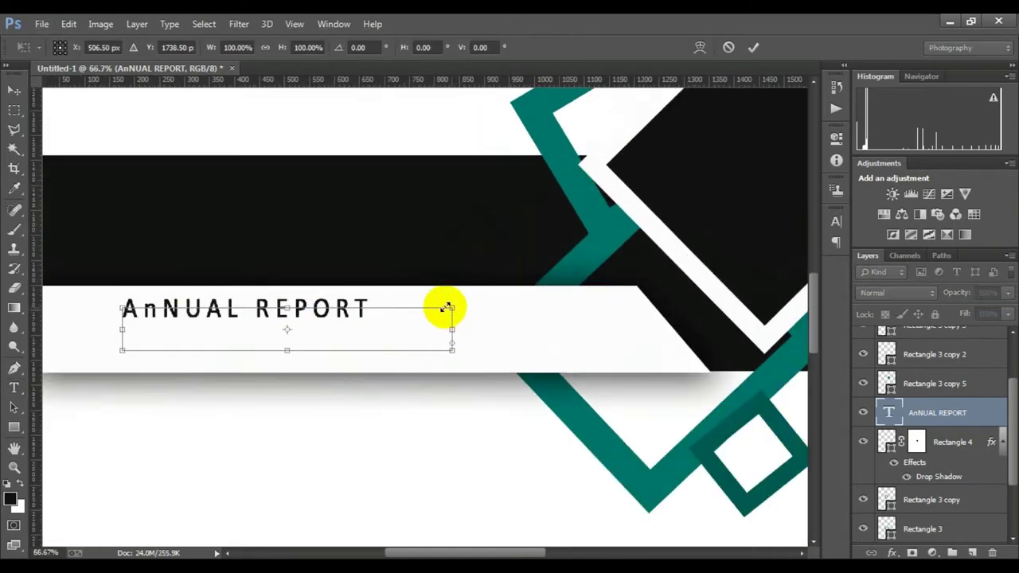
pyautogui.moveTo(122, 329); pyautogui.dragTo(72, 329)
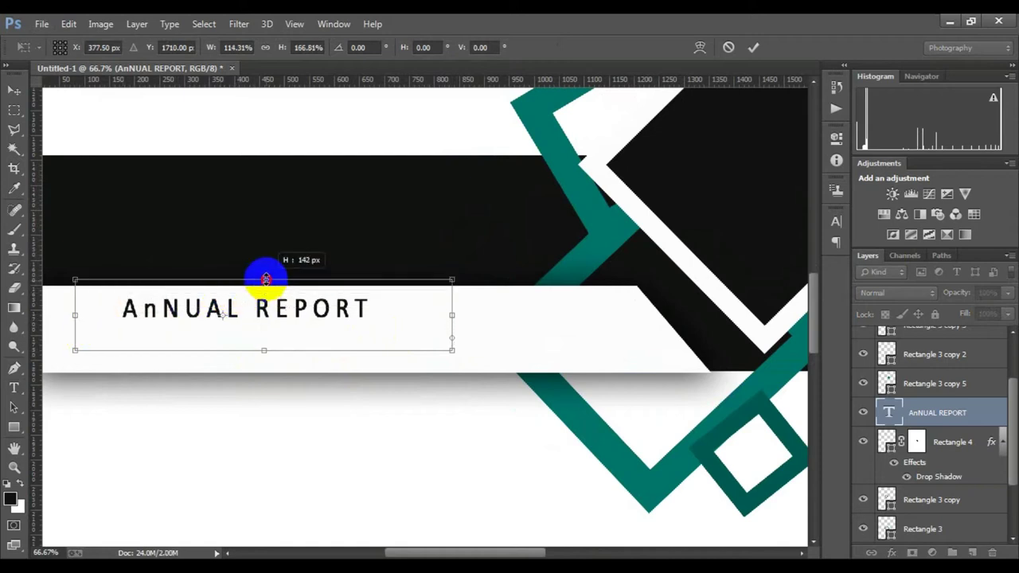
pyautogui.moveTo(266, 284); pyautogui.dragTo(277, 320)
pyautogui.moveTo(449, 330); pyautogui.dragTo(607, 329)
pyautogui.hotkey('ctrl', '-')
pyautogui.hotkey('ctrl', '-')
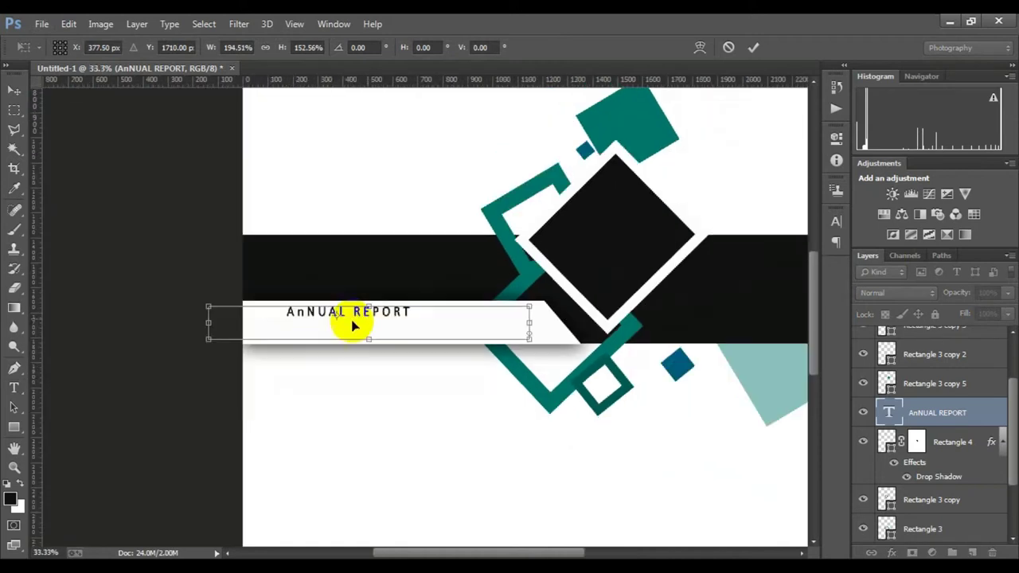
pyautogui.moveTo(209, 324); pyautogui.dragTo(227, 325)
# Step: Make the whole caption 18 pt Bold with wider, taller character scaling
pyautogui.click(753, 46)
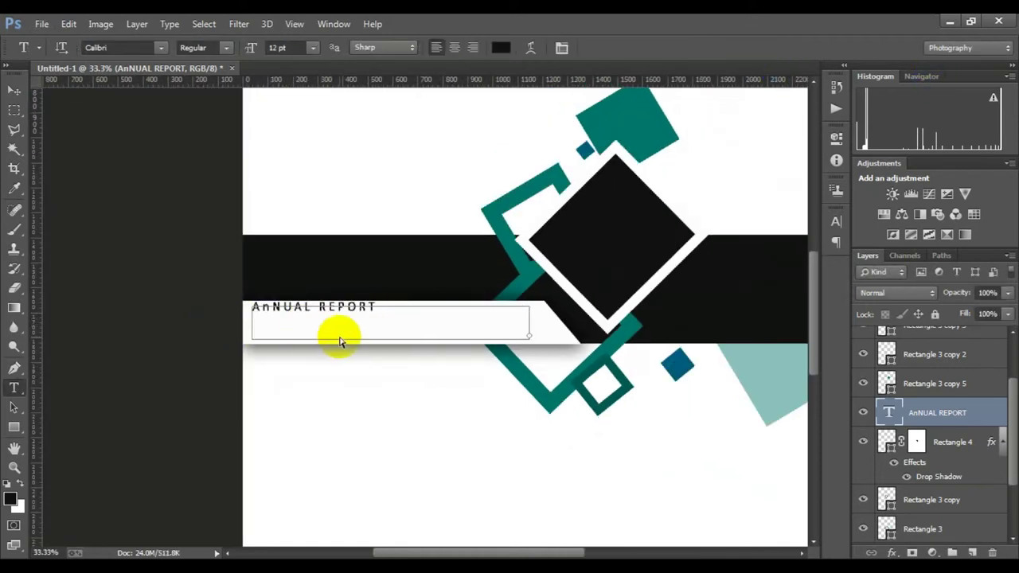
pyautogui.hotkey('ctrl', 't')
pyautogui.click(753, 47)
pyautogui.click(375, 310)
pyautogui.hotkey('ctrl', 'a')
pyautogui.click(562, 47)
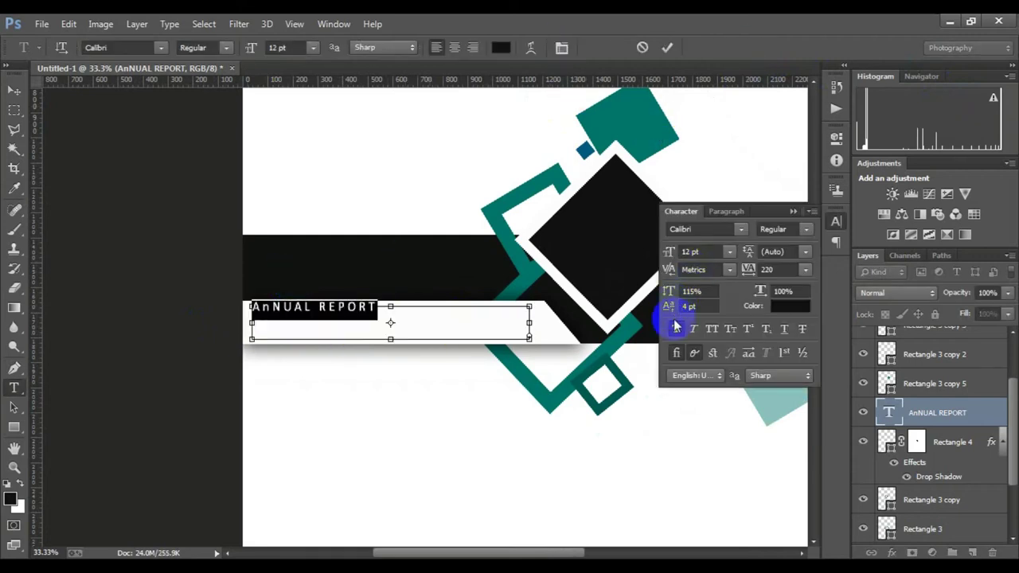
pyautogui.moveTo(767, 301); pyautogui.dragTo(792, 302)
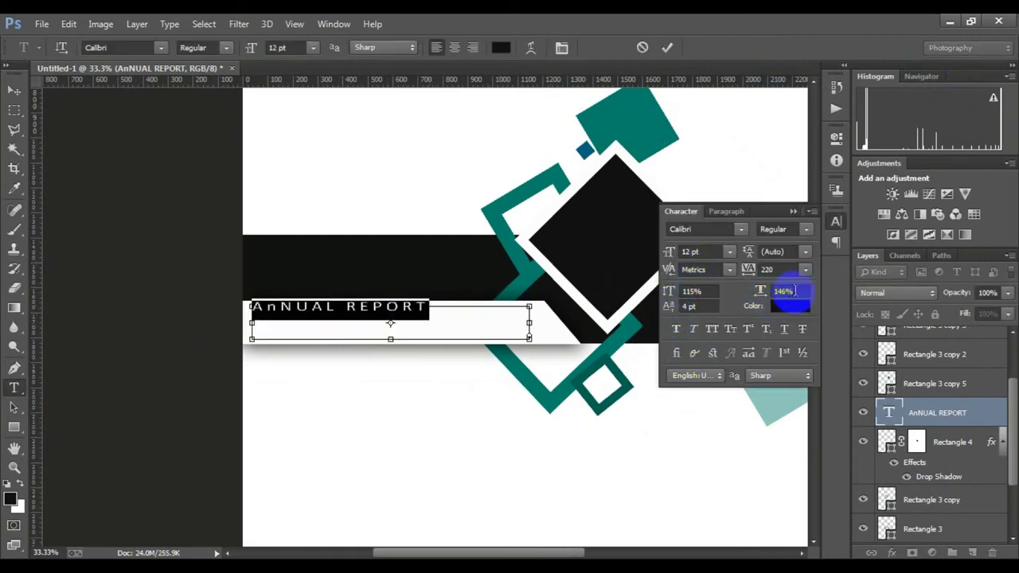
pyautogui.moveTo(668, 292); pyautogui.dragTo(667, 294)
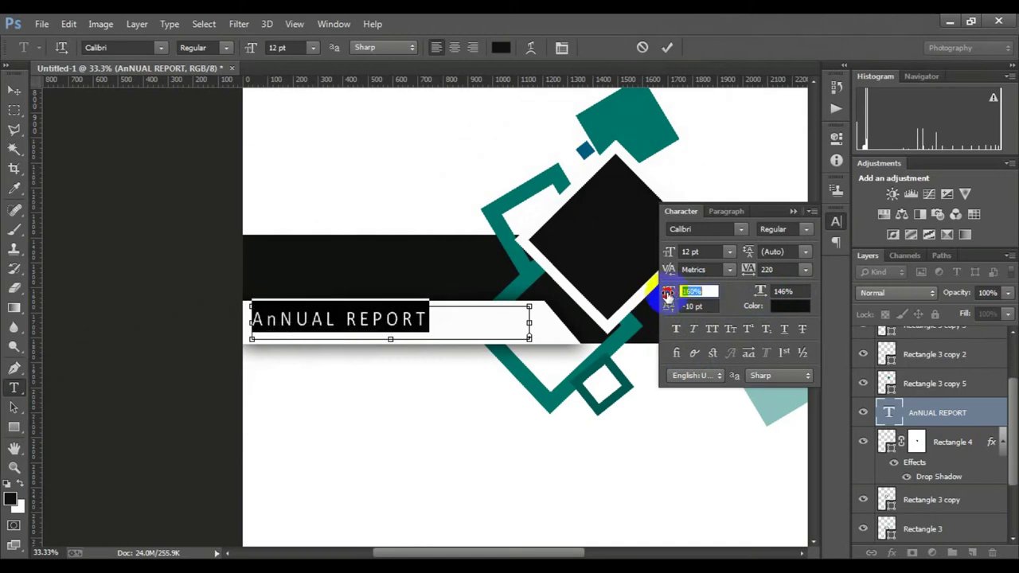
pyautogui.moveTo(670, 253)
pyautogui.mouseDown()
pyautogui.moveTo(682, 257)
pyautogui.moveTo(671, 256)
pyautogui.mouseUp()
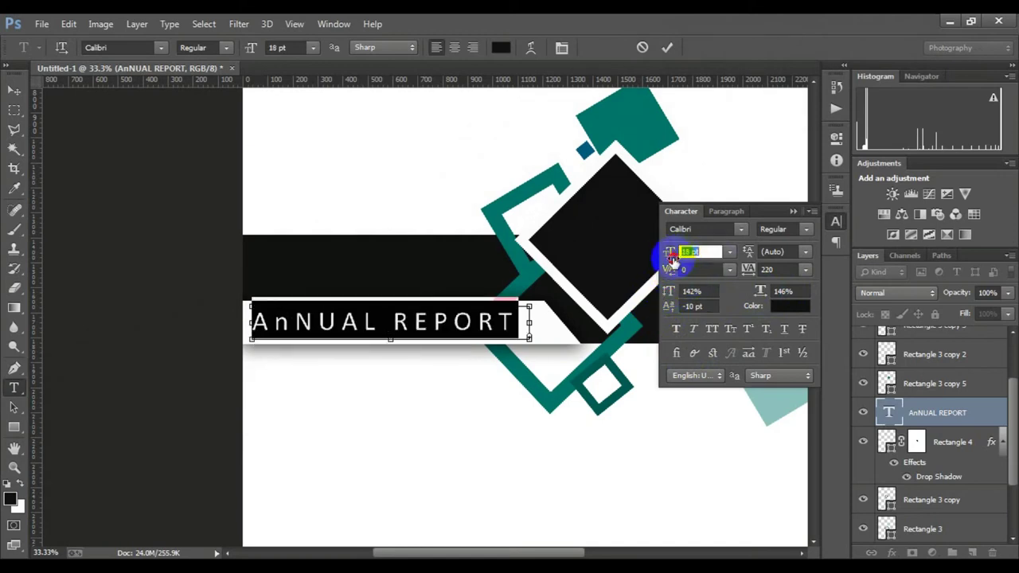
pyautogui.click(795, 228)
pyautogui.click(784, 266)
pyautogui.click(794, 212)
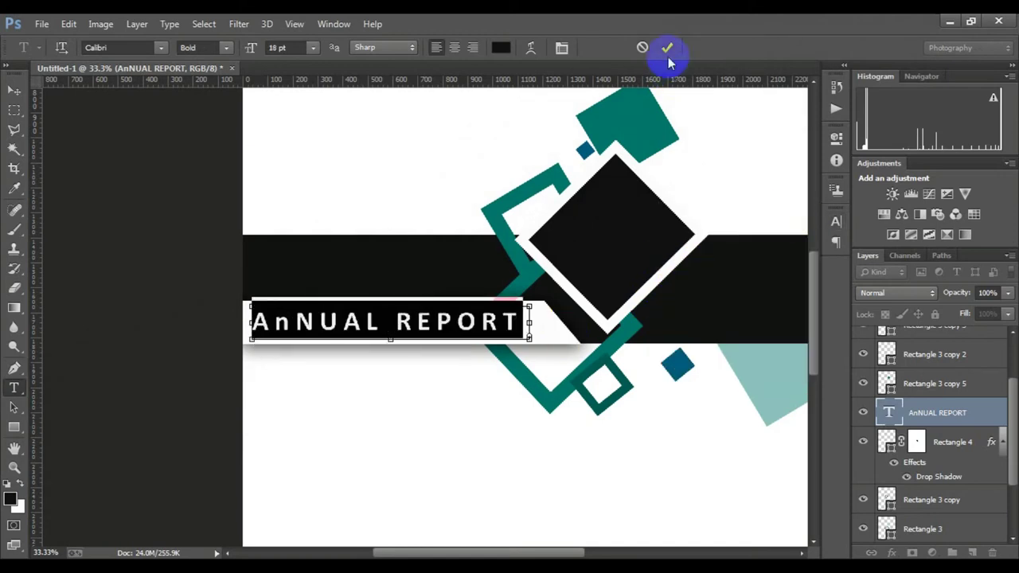
pyautogui.click(667, 47)
# Step: Fix the lowercase n and colour the word REPORT dark teal #006159
pyautogui.click(282, 322)
pyautogui.press('BackSpace')
pyautogui.moveTo(388, 322); pyautogui.dragTo(250, 326)
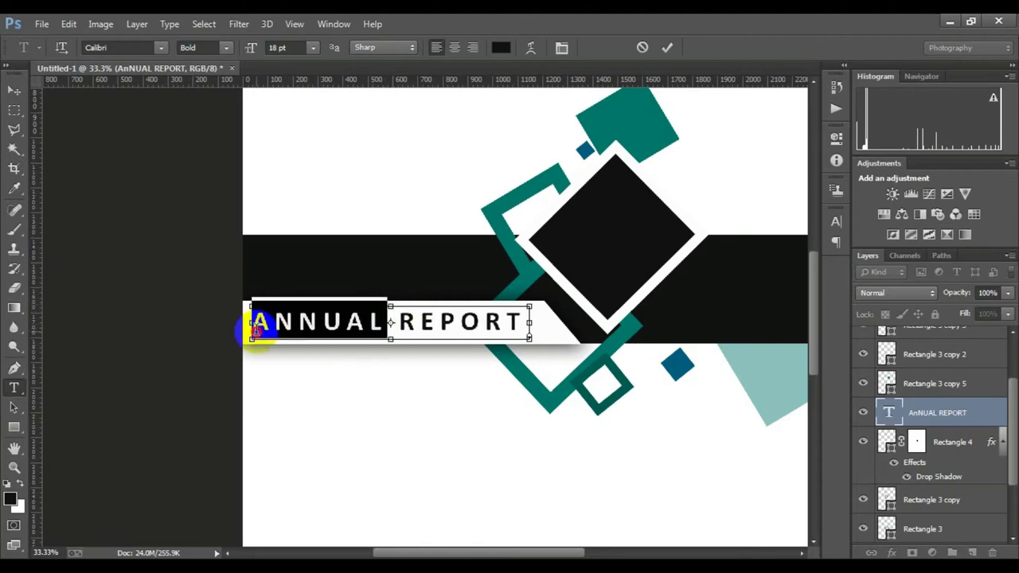
pyautogui.moveTo(525, 322); pyautogui.dragTo(402, 322)
pyautogui.click(501, 47)
pyautogui.click(503, 352)
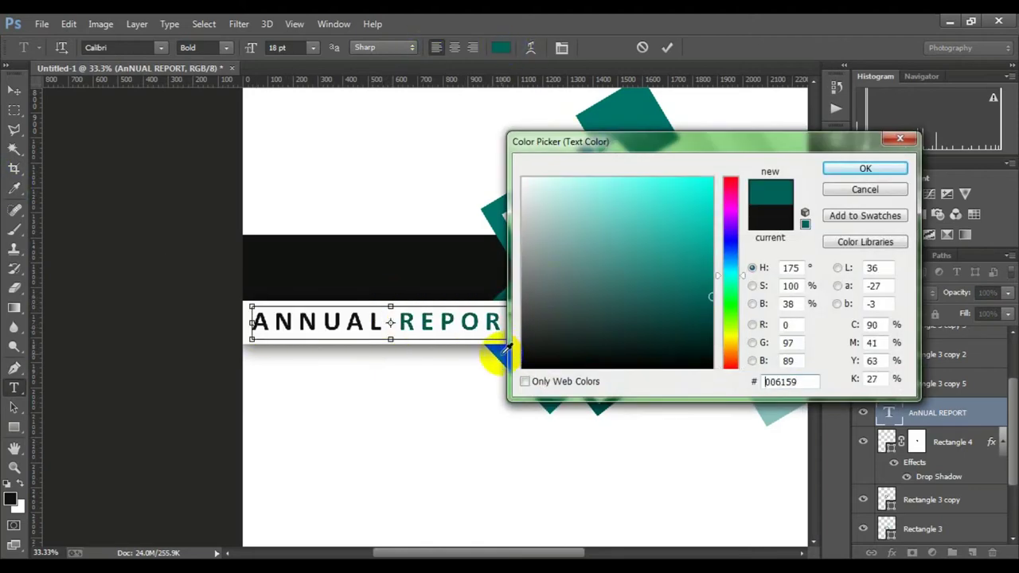
pyautogui.click(710, 317)
pyautogui.click(865, 169)
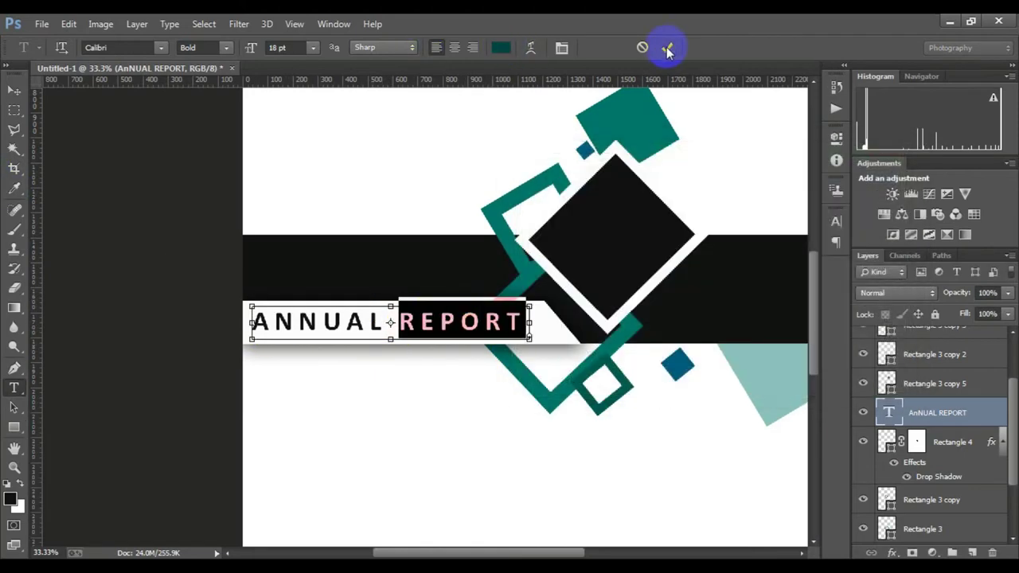
pyautogui.click(667, 47)
pyautogui.hotkey('ctrl', '-')
pyautogui.hotkey('ctrl', '-')
pyautogui.hotkey('ctrl', '-')
pyautogui.click(392, 337)
# Step: Select Rectangle 1 and set the text colour to white #ffffff
pyautogui.click(946, 528)
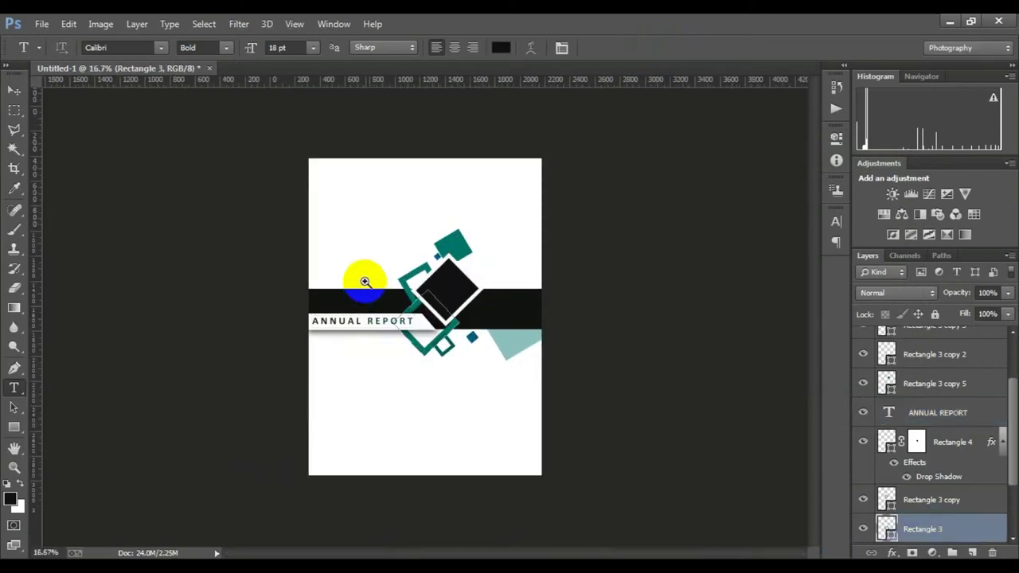
pyautogui.click(364, 278)
pyautogui.scroll(3, 942, 409)
pyautogui.scroll(-3, 942, 409)
pyautogui.click(923, 471)
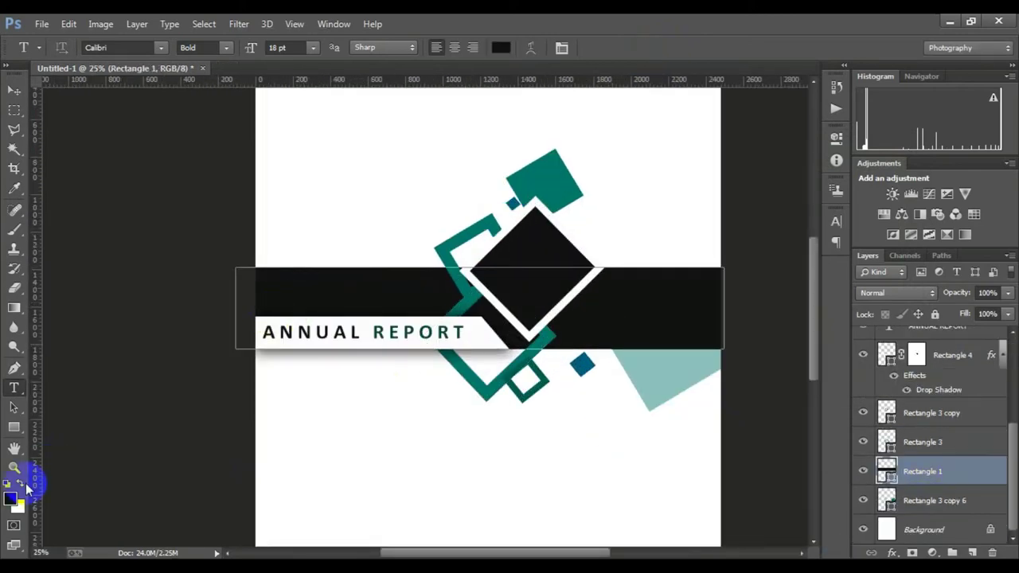
pyautogui.click(500, 47)
pyautogui.write('ffffff')
pyautogui.press('Return')
# Step: Type a white '2020' on the black band at 36 pt with wider scaling
pyautogui.click(302, 322)
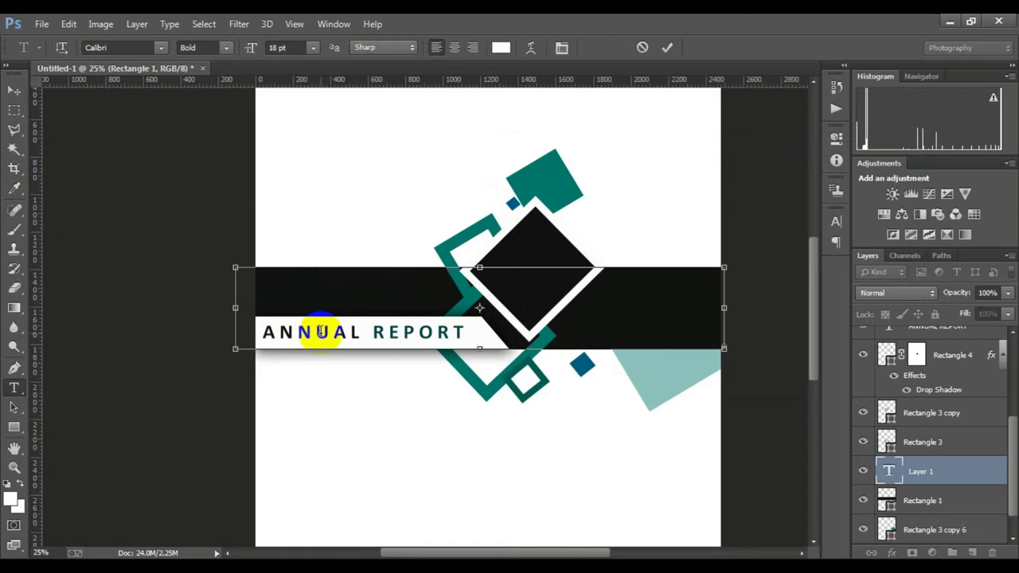
pyautogui.write('2020')
pyautogui.click(581, 216)
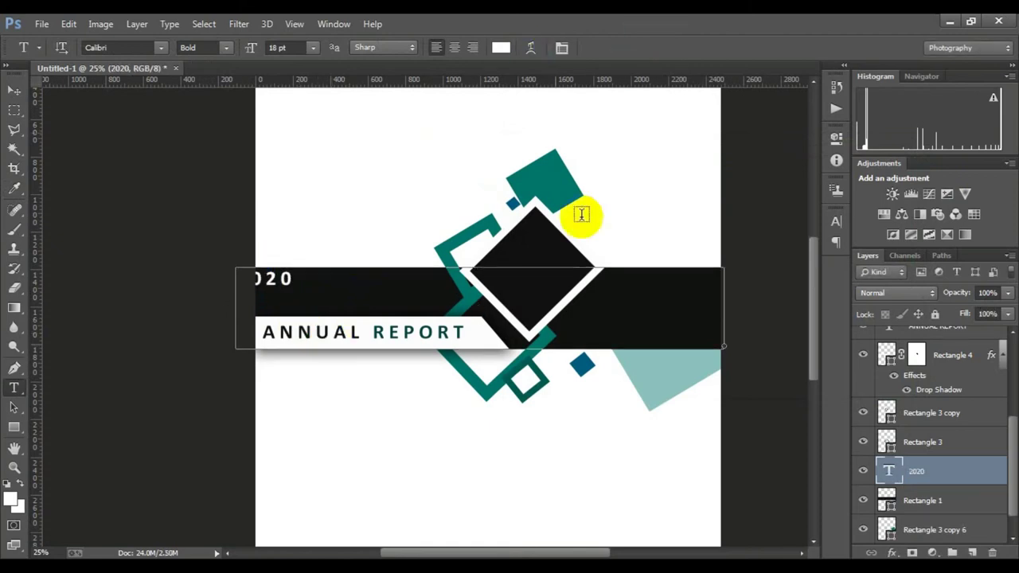
pyautogui.click(562, 48)
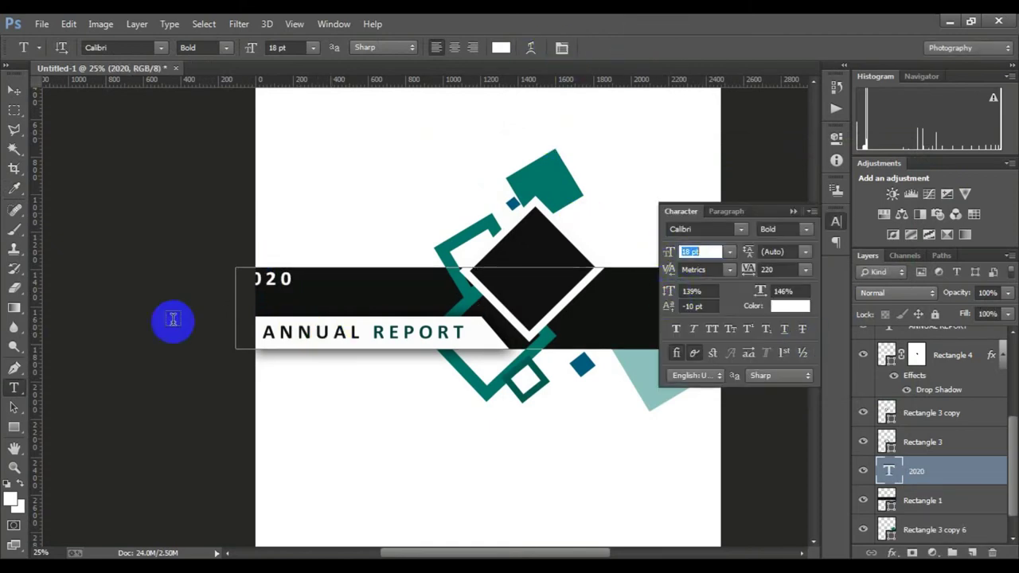
pyautogui.doubleClick(273, 280)
pyautogui.moveTo(667, 291)
pyautogui.mouseDown()
pyautogui.moveTo(609, 298)
pyautogui.moveTo(673, 292)
pyautogui.mouseUp()
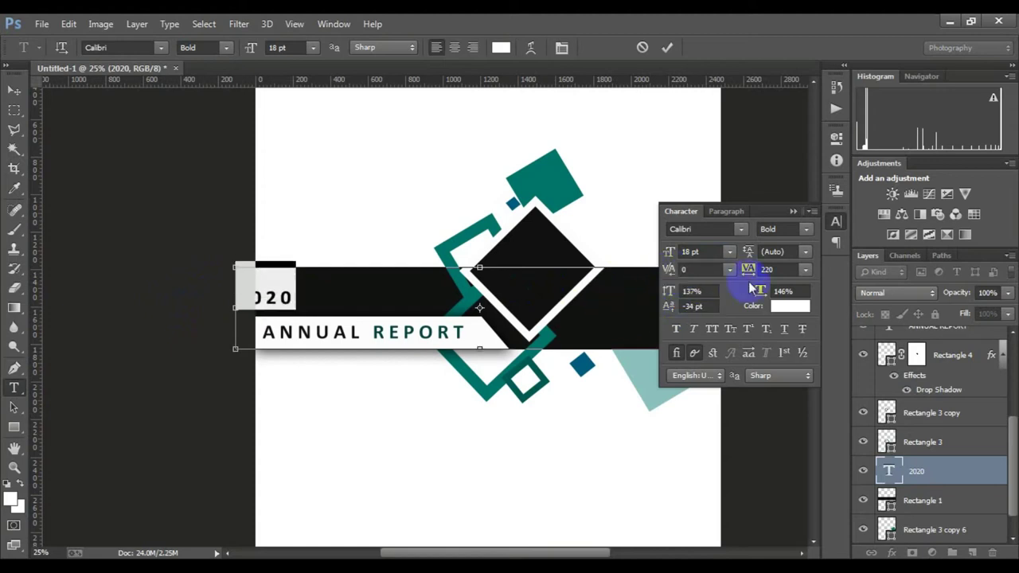
pyautogui.moveTo(752, 287); pyautogui.dragTo(806, 293)
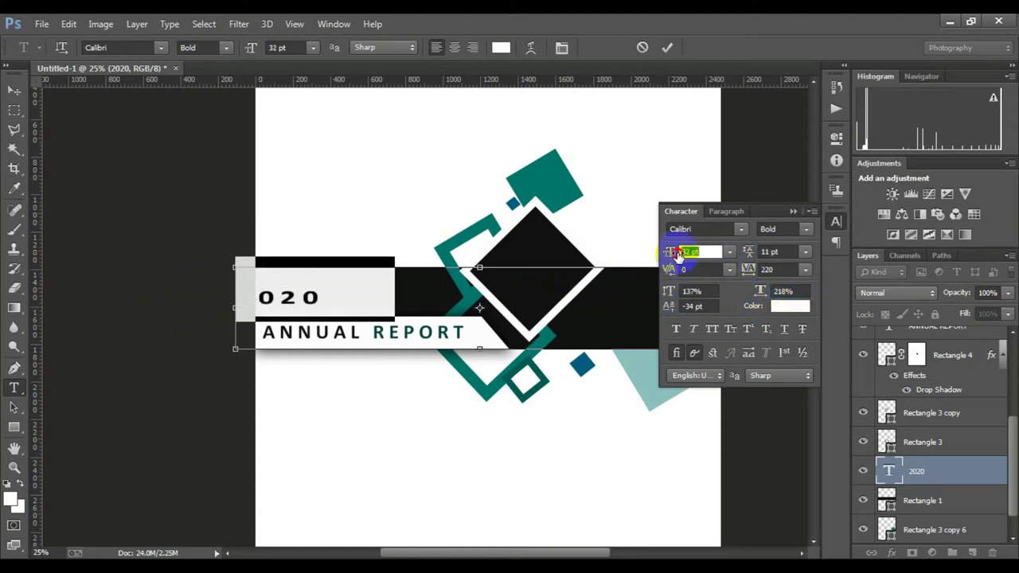
pyautogui.moveTo(671, 251); pyautogui.dragTo(683, 251)
pyautogui.click(667, 47)
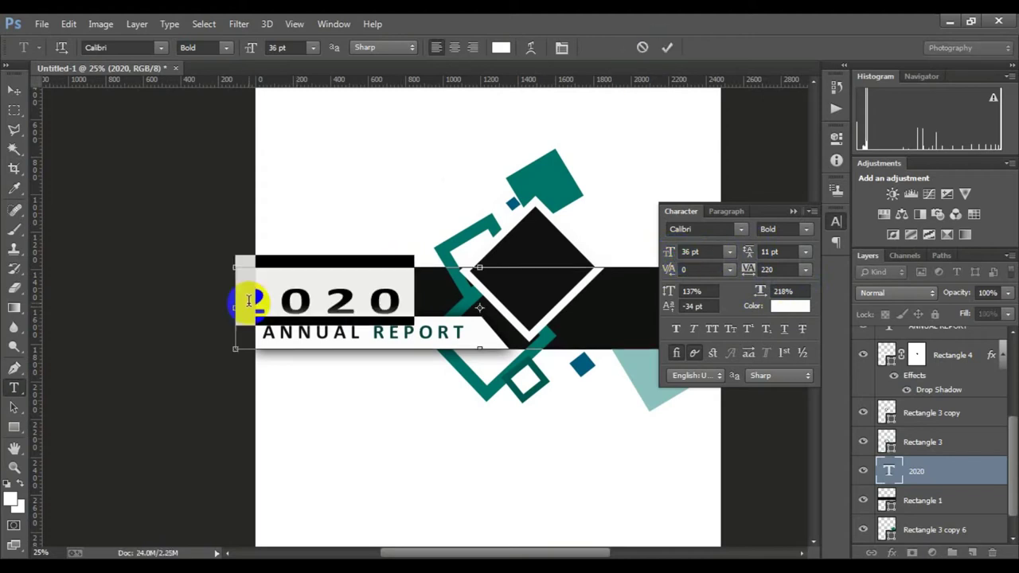
# Step: Nudge the year up and right, then change it from 2020 to 2019
pyautogui.hotkey('ctrl', 't')
pyautogui.press('Up')
pyautogui.press('Up')
pyautogui.press('Up')
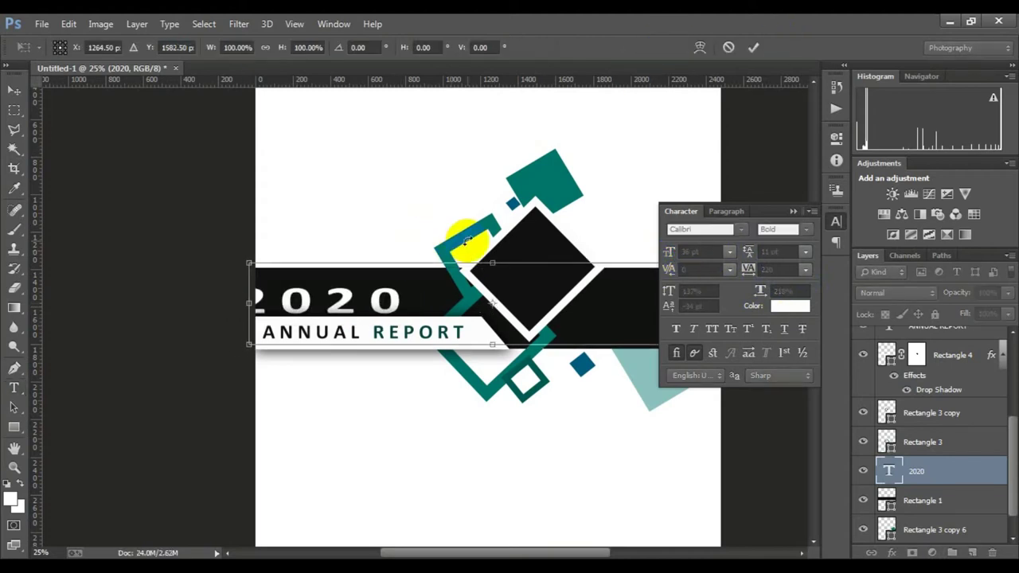
pyautogui.hotkey('shift', 'Right')
pyautogui.hotkey('shift', 'Right')
pyautogui.hotkey('shift', 'Right')
pyautogui.press('Return')
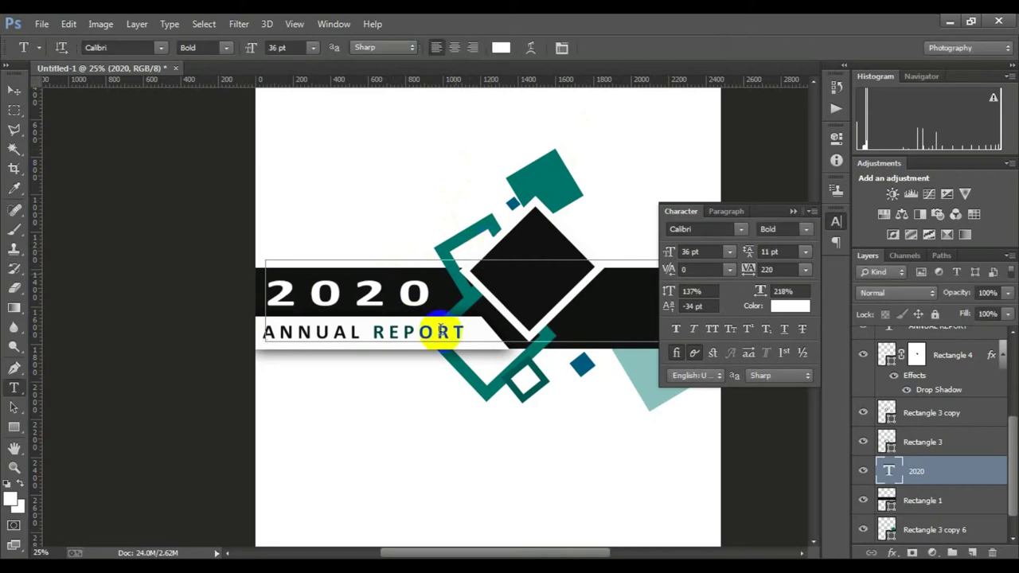
pyautogui.click(801, 212)
pyautogui.click(389, 300)
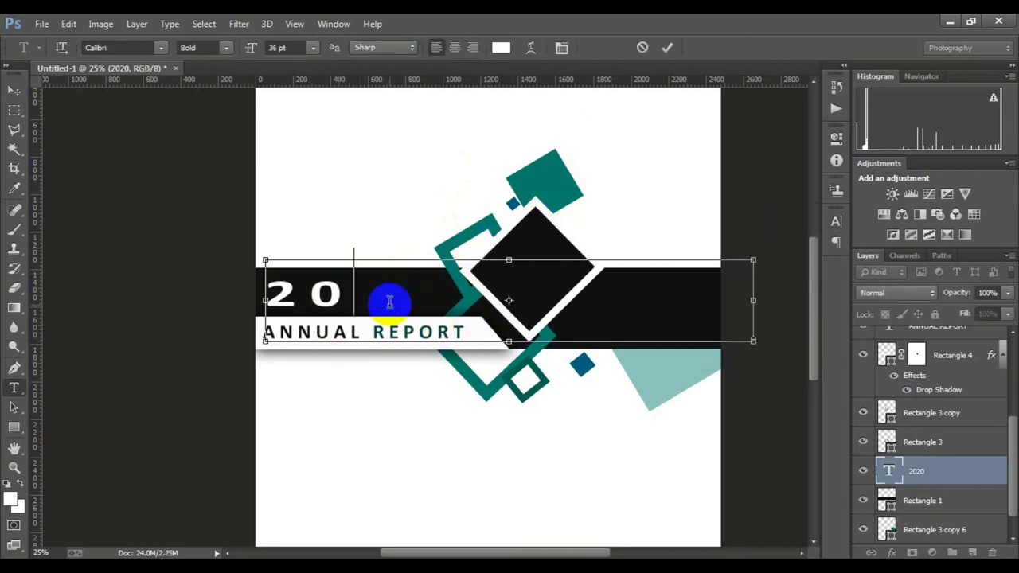
pyautogui.write('19')
pyautogui.click(667, 47)
pyautogui.hotkey('ctrl', '-')
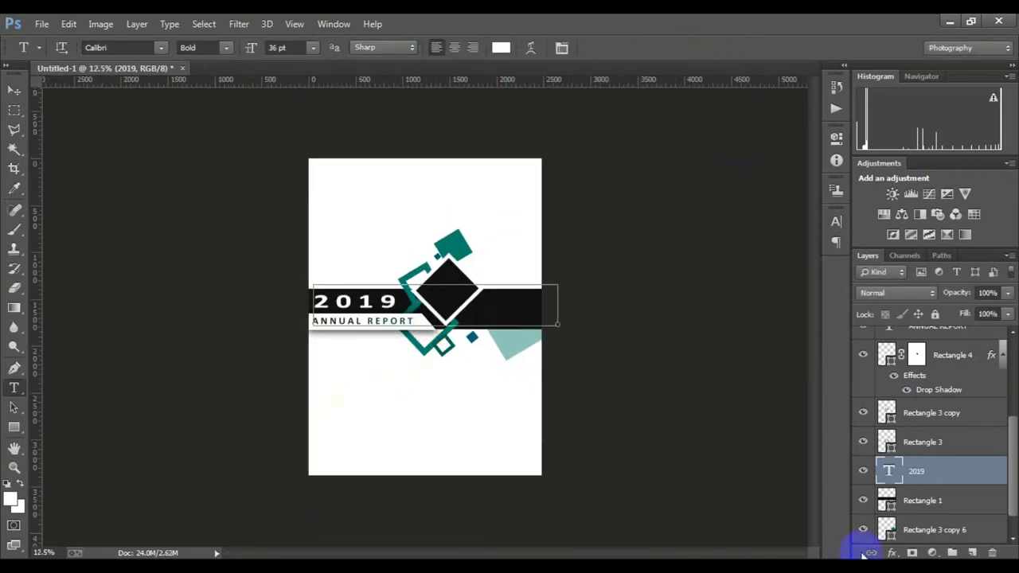
pyautogui.scroll(-1, 915, 493)
# Step: Duplicate the small teal square and move the copy to the page's top-left corner
pyautogui.click(923, 529)
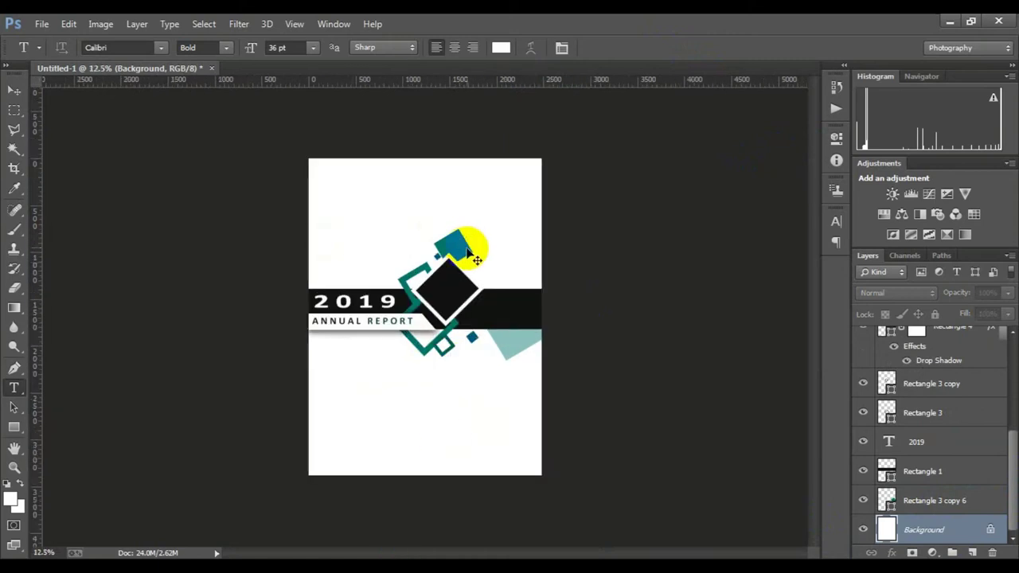
pyautogui.scroll(2, 931, 430)
pyautogui.scroll(2, 932, 430)
pyautogui.click(932, 458)
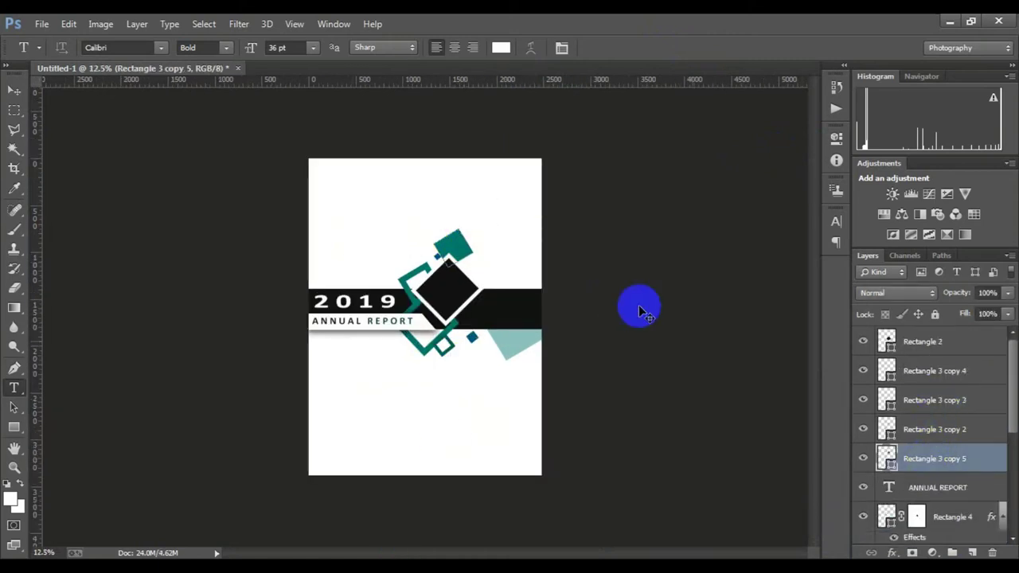
pyautogui.moveTo(456, 247); pyautogui.dragTo(347, 193)
pyautogui.hotkey('ctrl', 'j')
pyautogui.hotkey('ctrl', 't')
pyautogui.moveTo(394, 234); pyautogui.dragTo(371, 228)
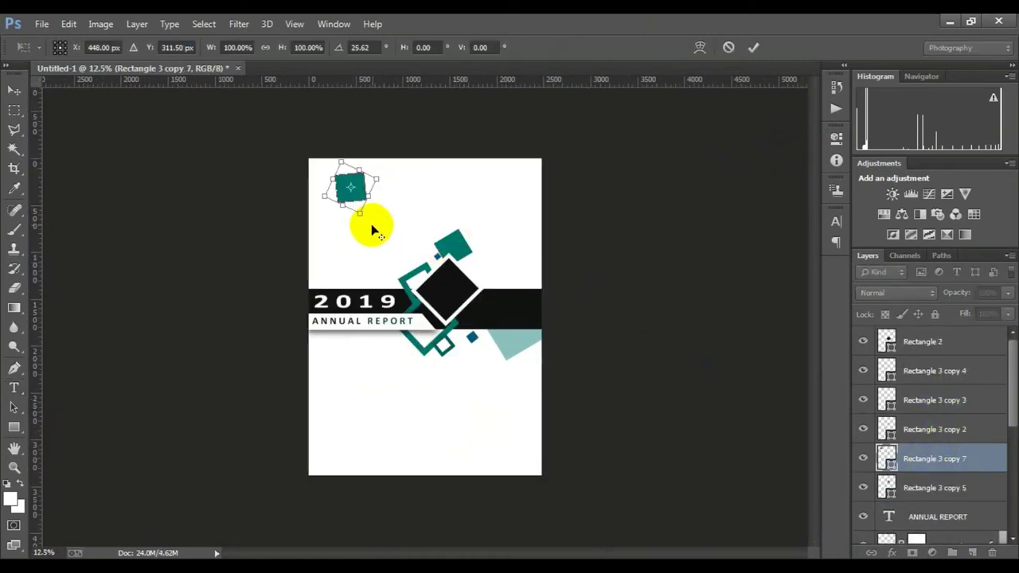
pyautogui.press('Return')
# Step: Shrink the top-left square to about 41% and rotate it slightly
pyautogui.hotkey('ctrl', 't')
pyautogui.moveTo(364, 193); pyautogui.dragTo(352, 164)
pyautogui.scroll(2, 353, 164)
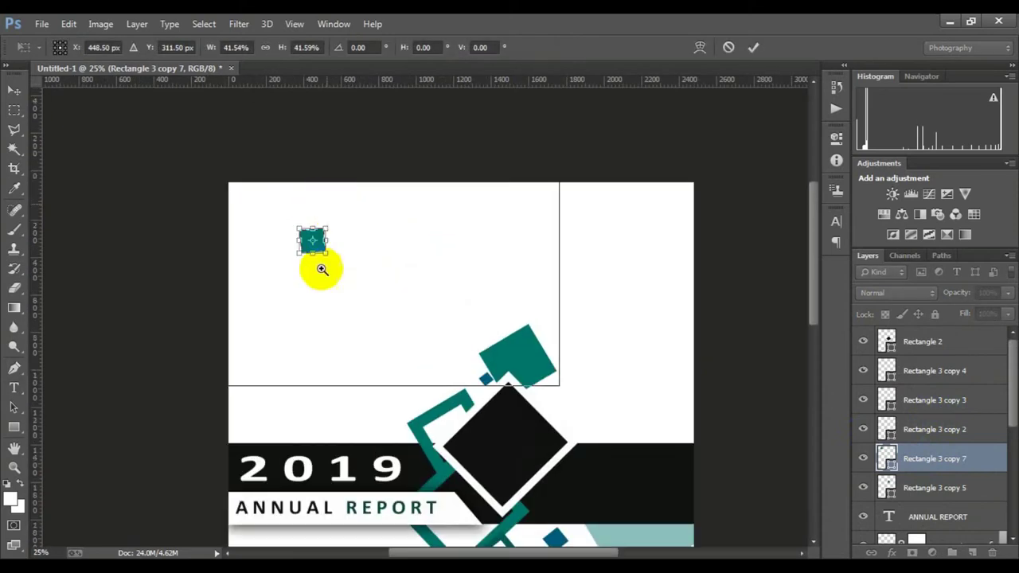
pyautogui.scroll(1, 323, 268)
pyautogui.moveTo(327, 272)
pyautogui.mouseDown()
pyautogui.moveTo(316, 220)
pyautogui.moveTo(265, 228)
pyautogui.moveTo(296, 275)
pyautogui.mouseUp()
pyautogui.click(753, 47)
pyautogui.press('t')
# Step: Add more square copies below-right, resizing each to vary the cluster's sizes
pyautogui.hotkey('ctrl', 't')
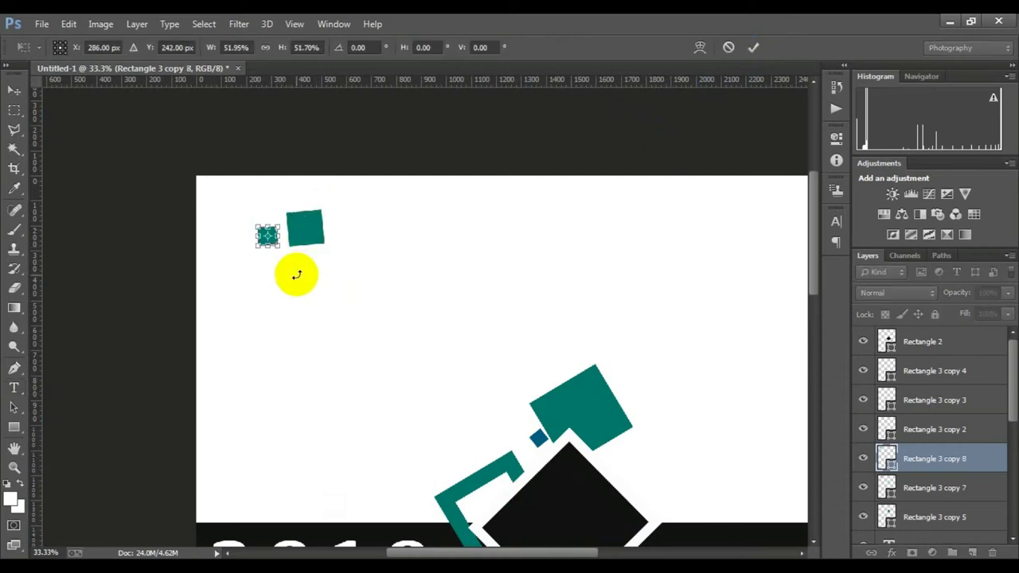
pyautogui.press('Return')
pyautogui.moveTo(317, 232)
pyautogui.mouseDown()
pyautogui.moveTo(347, 262)
pyautogui.moveTo(273, 276)
pyautogui.moveTo(288, 289)
pyautogui.mouseUp()
pyautogui.hotkey('ctrl', 't')
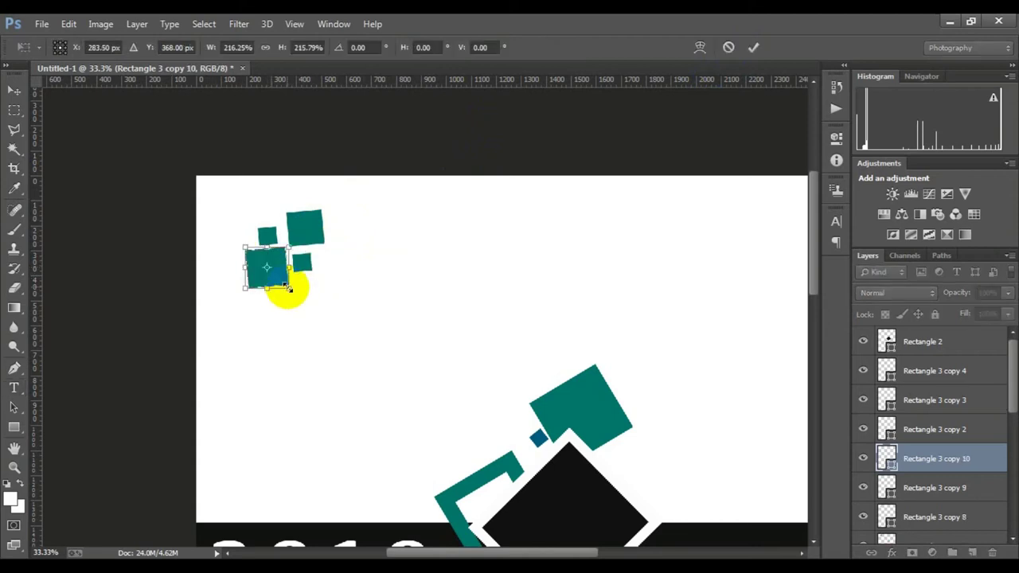
pyautogui.press('Return')
pyautogui.press('t')
pyautogui.keyDown('ctrl'); pyautogui.click(338, 263); pyautogui.keyUp('ctrl')
# Step: Recolour the large left square dark blue
pyautogui.click(936, 488)
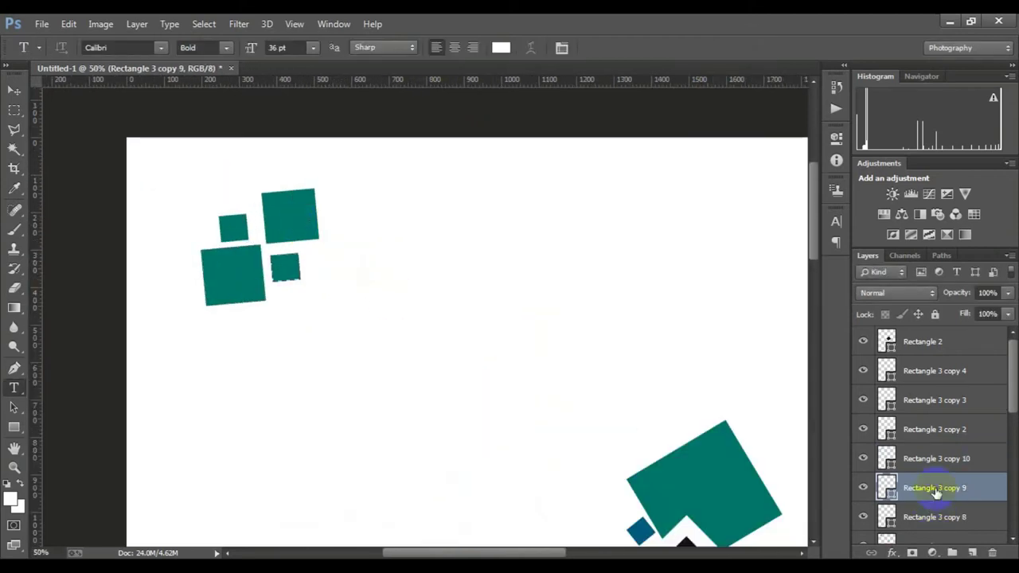
pyautogui.press('u')
pyautogui.click(189, 48)
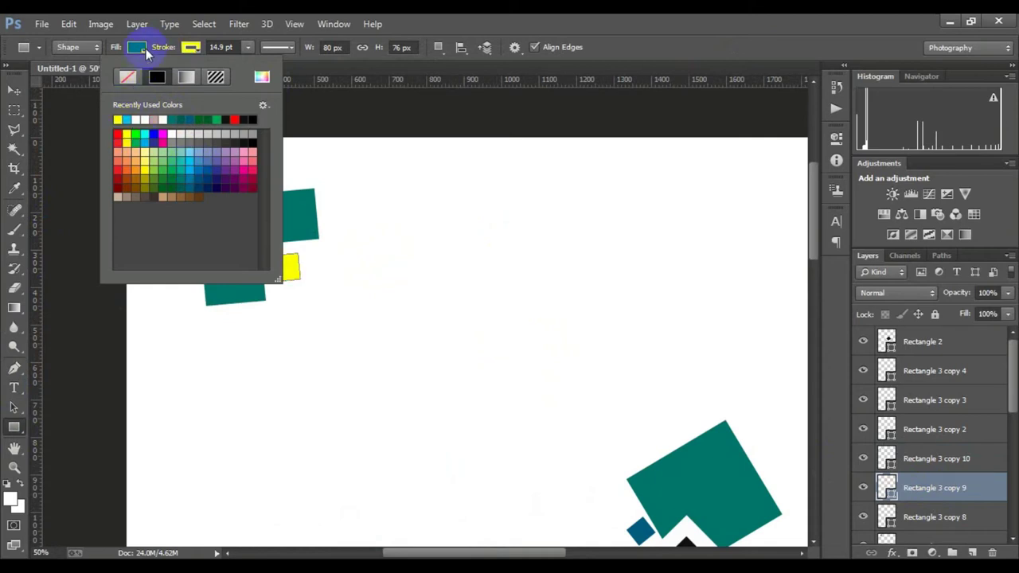
pyautogui.click(648, 404)
pyautogui.hotkey('alt', ']')
pyautogui.hotkey('ctrl', 't')
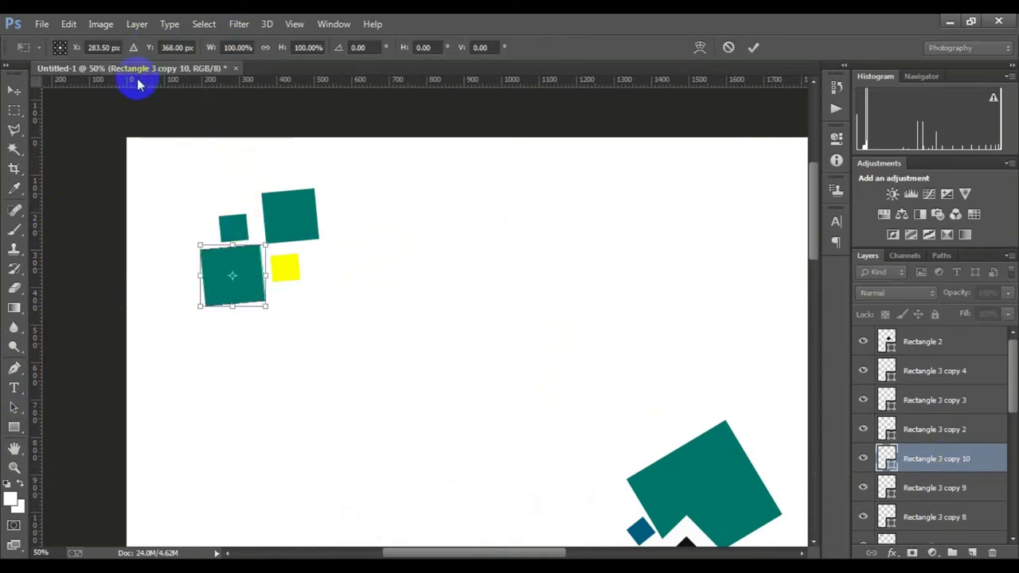
pyautogui.click(16, 427)
pyautogui.click(190, 47)
pyautogui.click(198, 176)
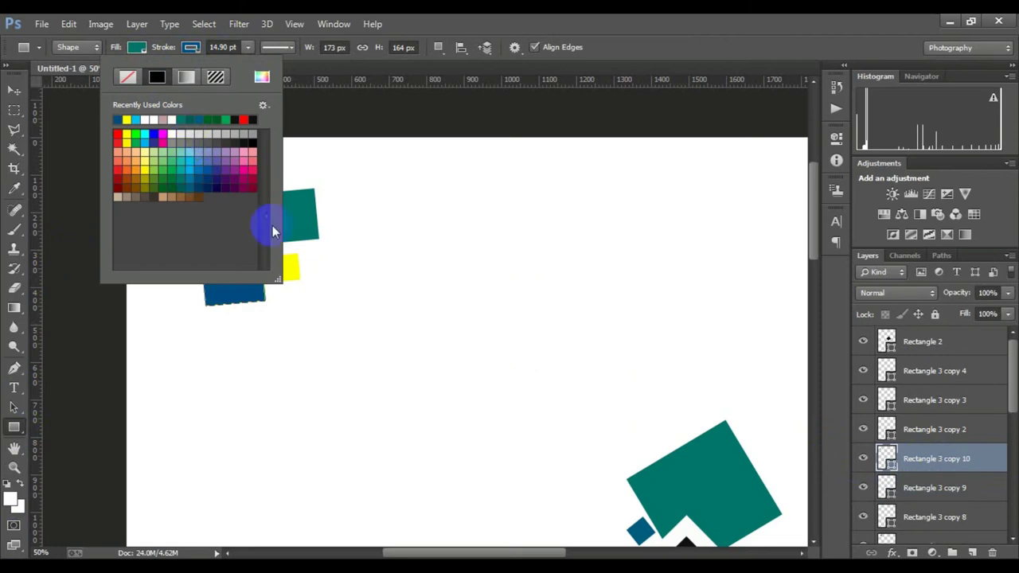
# Step: Give the small upper-left square a yellow outline and yellow fill
pyautogui.click(915, 488)
pyautogui.hotkey('ctrl', 't')
pyautogui.press('Return')
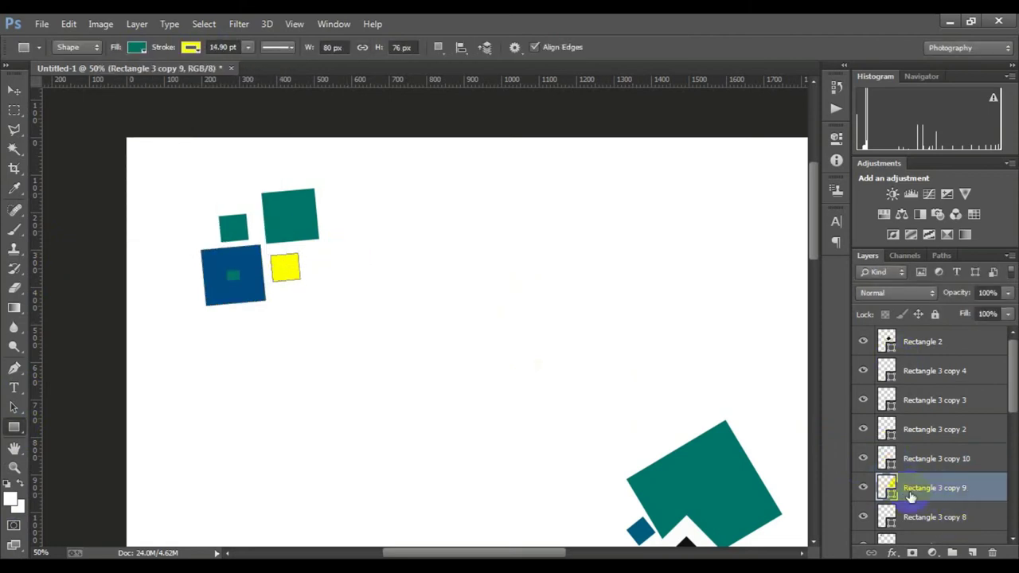
pyautogui.click(915, 516)
pyautogui.hotkey('ctrl', 't')
pyautogui.click(13, 428)
pyautogui.click(191, 47)
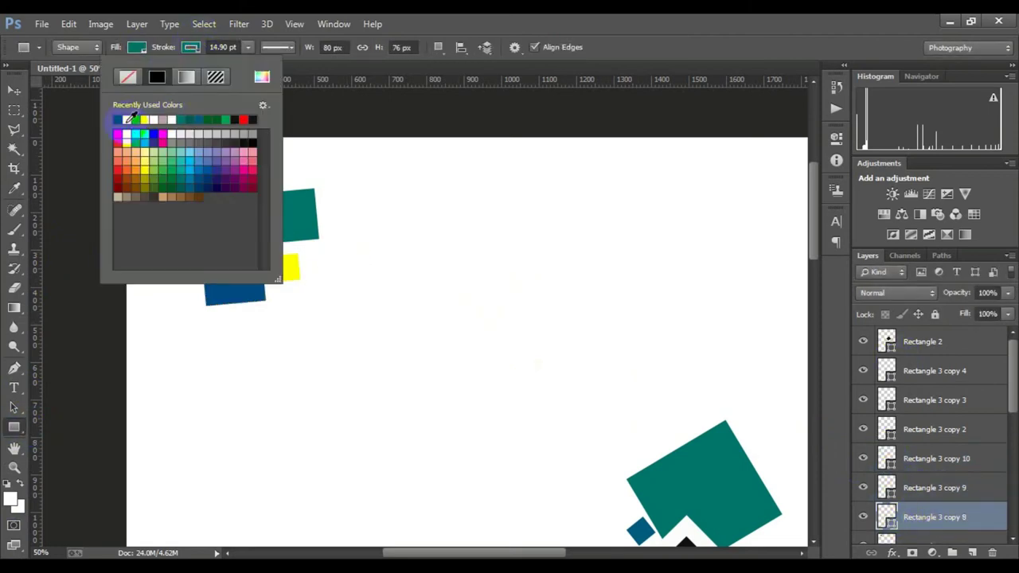
pyautogui.click(117, 120)
pyautogui.click(293, 261)
pyautogui.hotkey('alt', ']')
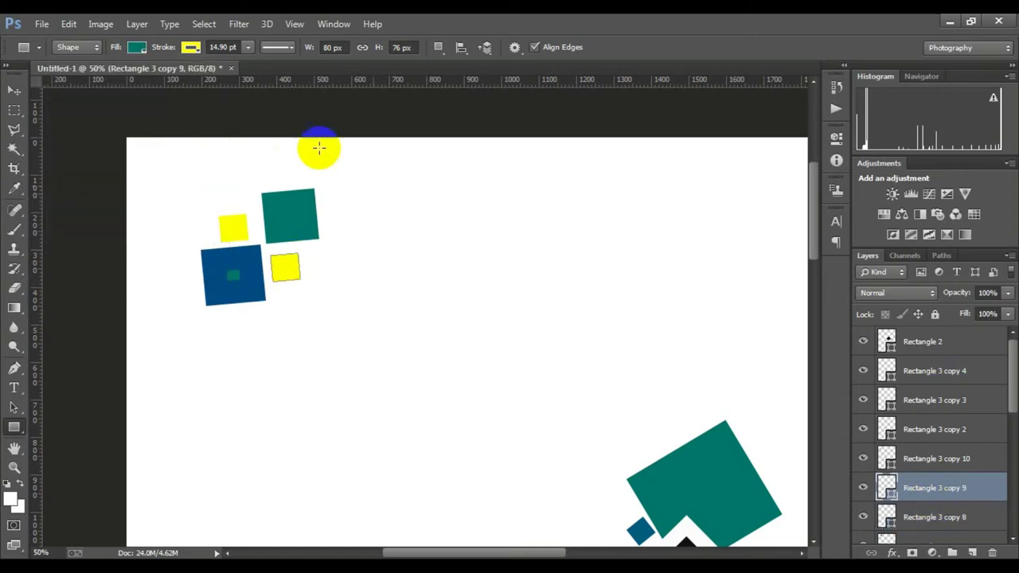
pyautogui.click(136, 47)
pyautogui.click(64, 119)
pyautogui.click(471, 338)
# Step: Fill the top square of the cluster with dark blue
pyautogui.click(864, 431)
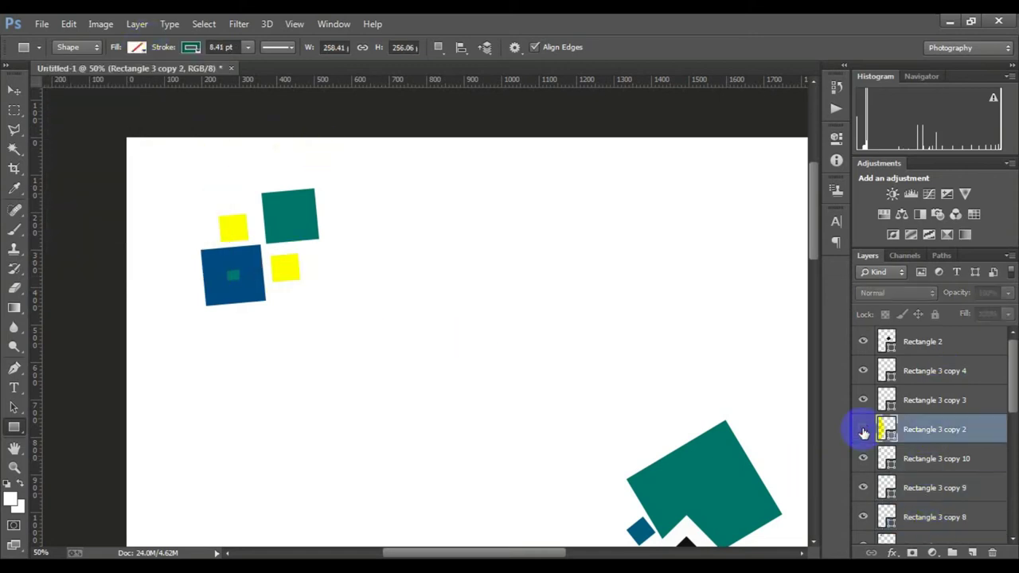
pyautogui.scroll(-1, 888, 517)
pyautogui.click(864, 488)
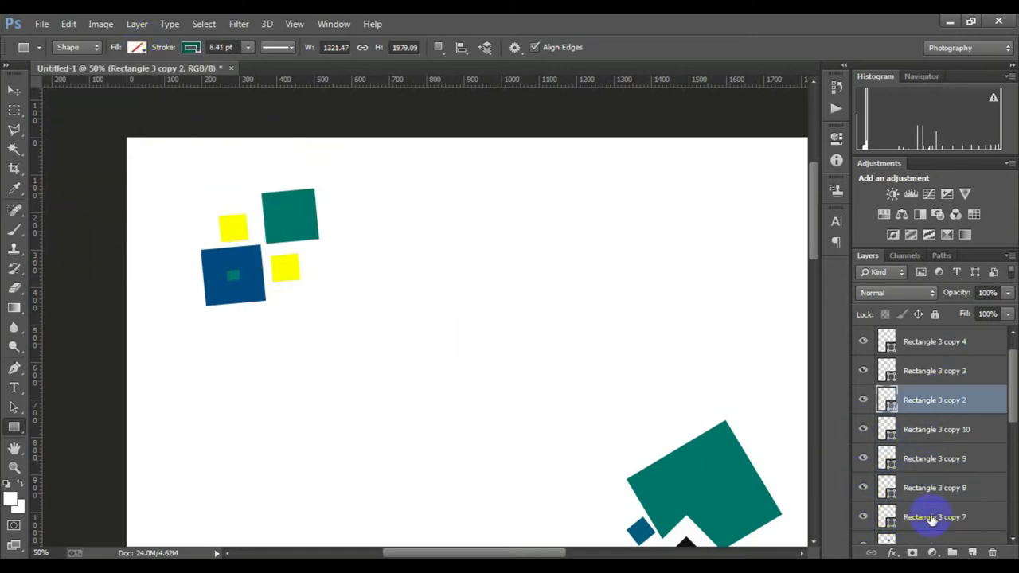
pyautogui.click(915, 518)
pyautogui.click(136, 47)
pyautogui.click(67, 119)
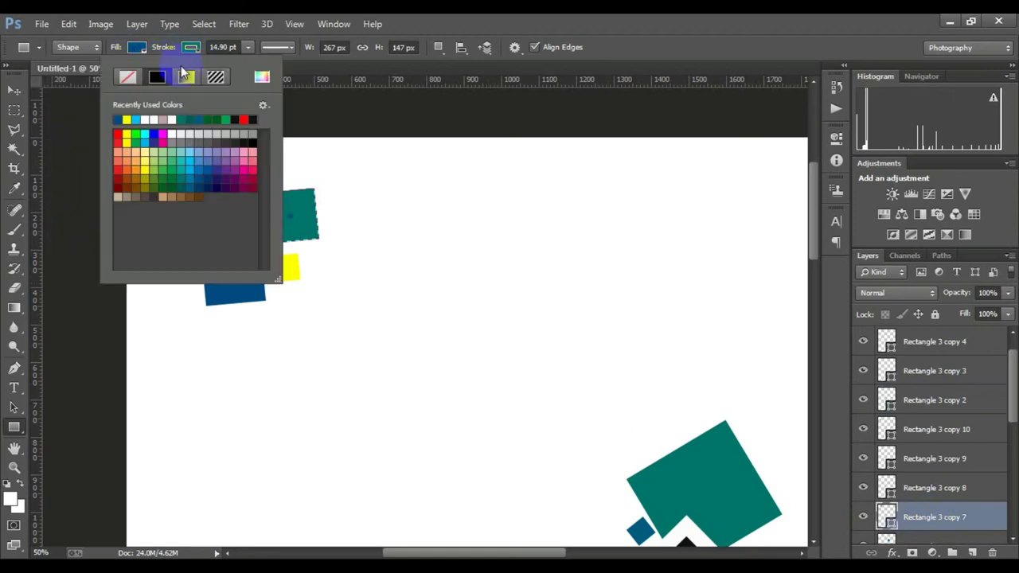
pyautogui.click(846, 439)
pyautogui.scroll(-1, 867, 509)
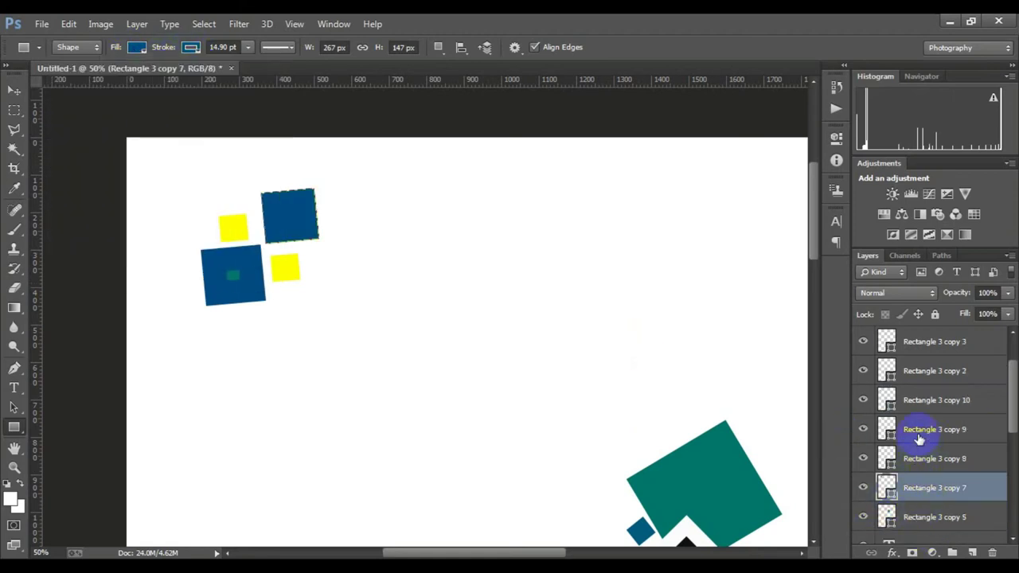
pyautogui.click(919, 400)
pyautogui.click(136, 47)
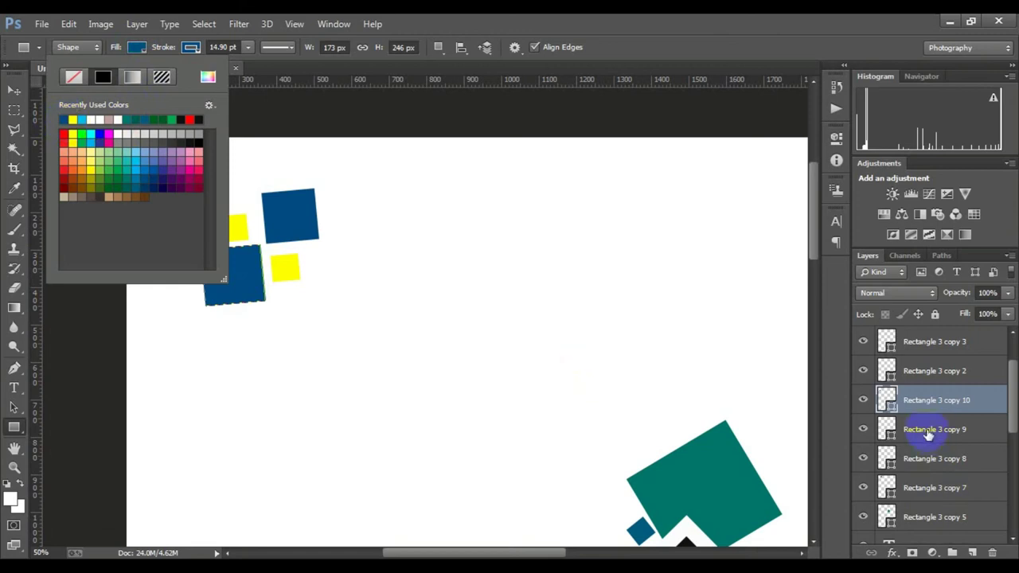
# Step: Shrink the four selected squares together and move them into the cover's top-left corner
pyautogui.keyDown('shift'); pyautogui.click(920, 488); pyautogui.keyUp('shift')
pyautogui.hotkey('ctrl', 't')
pyautogui.moveTo(321, 303); pyautogui.dragTo(250, 221)
pyautogui.hotkey('ctrl', '+')
pyautogui.moveTo(277, 259); pyautogui.dragTo(134, 170)
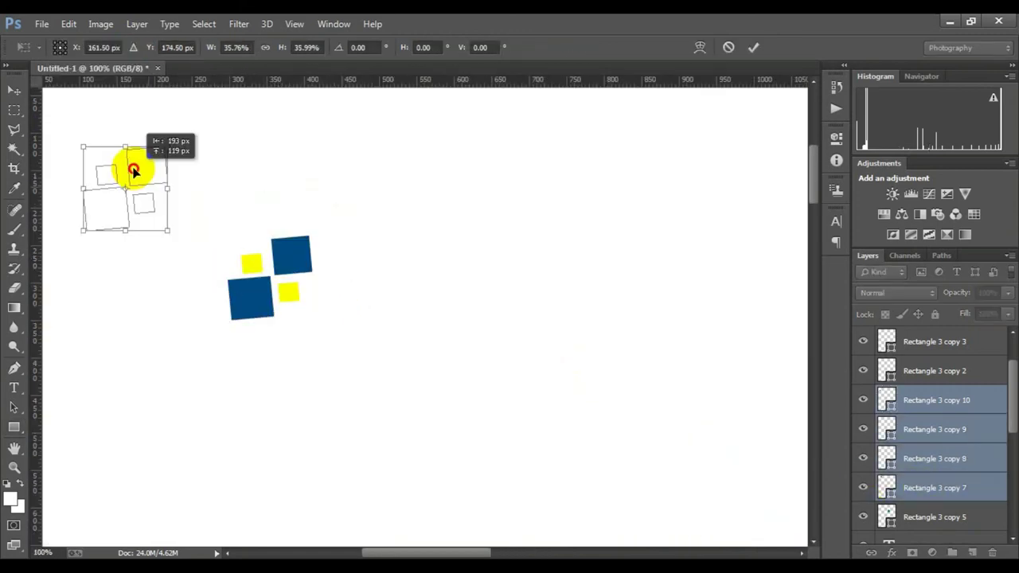
pyautogui.hotkey('ctrl', '-')
pyautogui.hotkey('ctrl', '-')
pyautogui.click(753, 47)
pyautogui.hotkey('ctrl', '-')
pyautogui.scroll(-3, 918, 494)
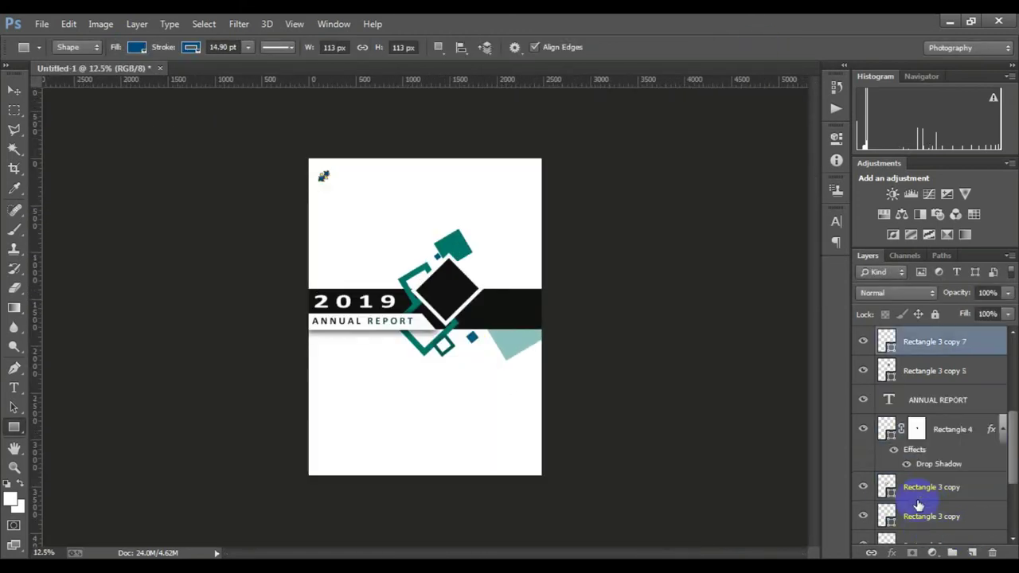
pyautogui.scroll(3, 917, 494)
# Step: Group the four square layers, then select the Background layer
pyautogui.hotkey('ctrl', 'g')
pyautogui.click(932, 518)
pyautogui.hotkey('ctrl', '+')
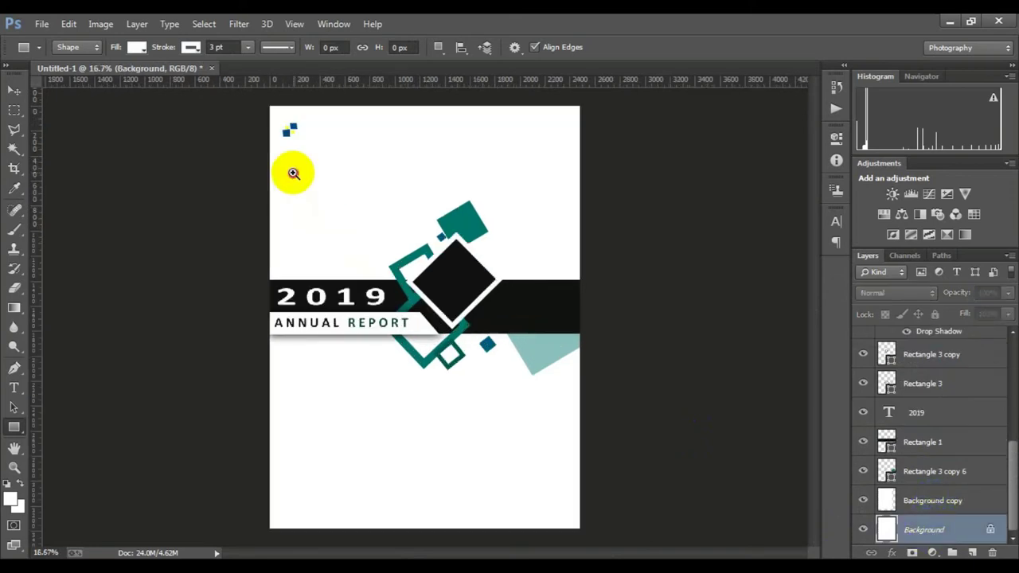
pyautogui.scroll(1, 293, 173)
pyautogui.scroll(1, 297, 172)
pyautogui.scroll(-1, 302, 234)
pyautogui.scroll(-1, 303, 234)
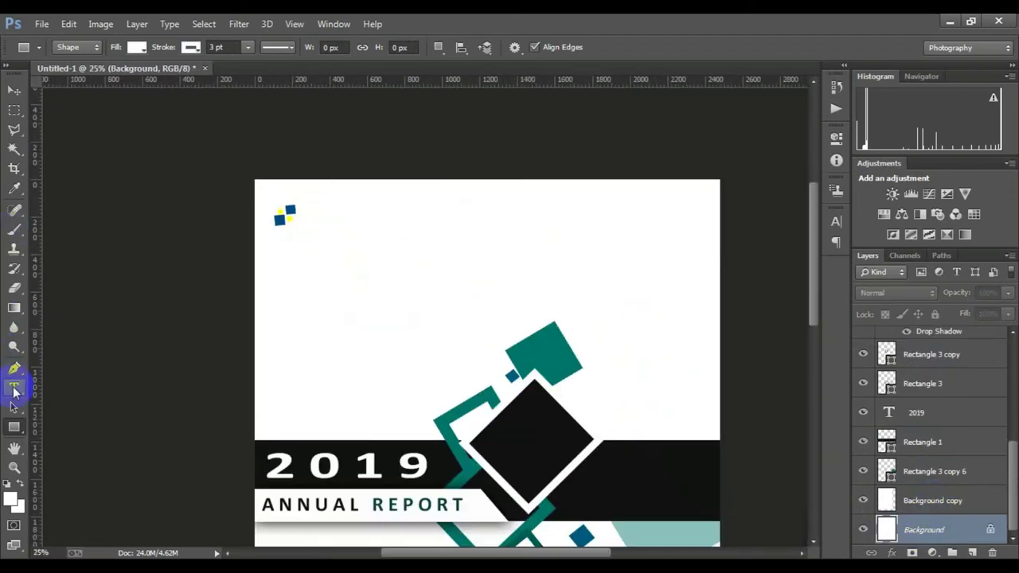
pyautogui.click(15, 387)
# Step: Add a teal, non-anti-aliased Company Name text beside the small squares
pyautogui.click(502, 49)
pyautogui.click(466, 387)
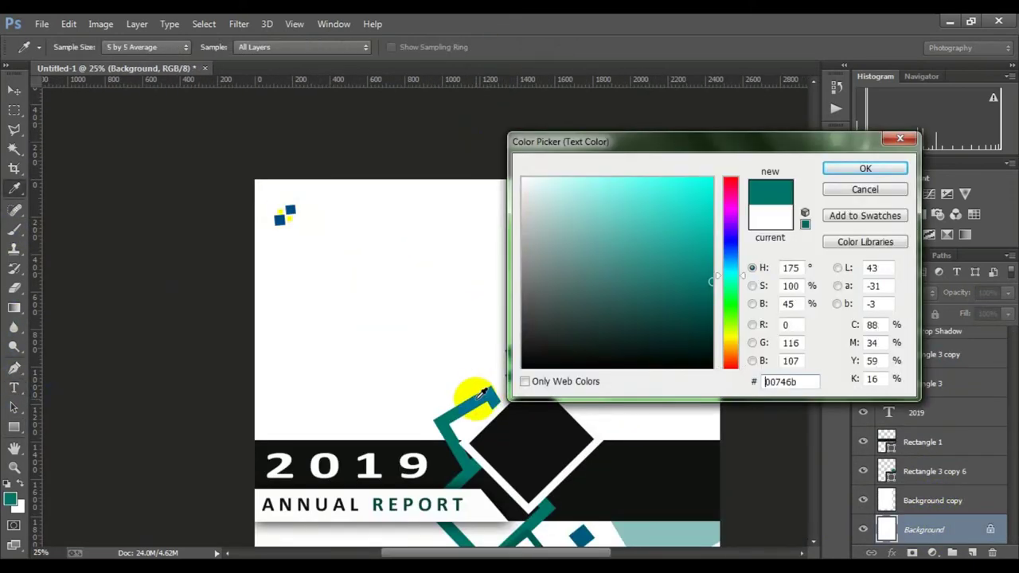
pyautogui.click(876, 167)
pyautogui.click(305, 218)
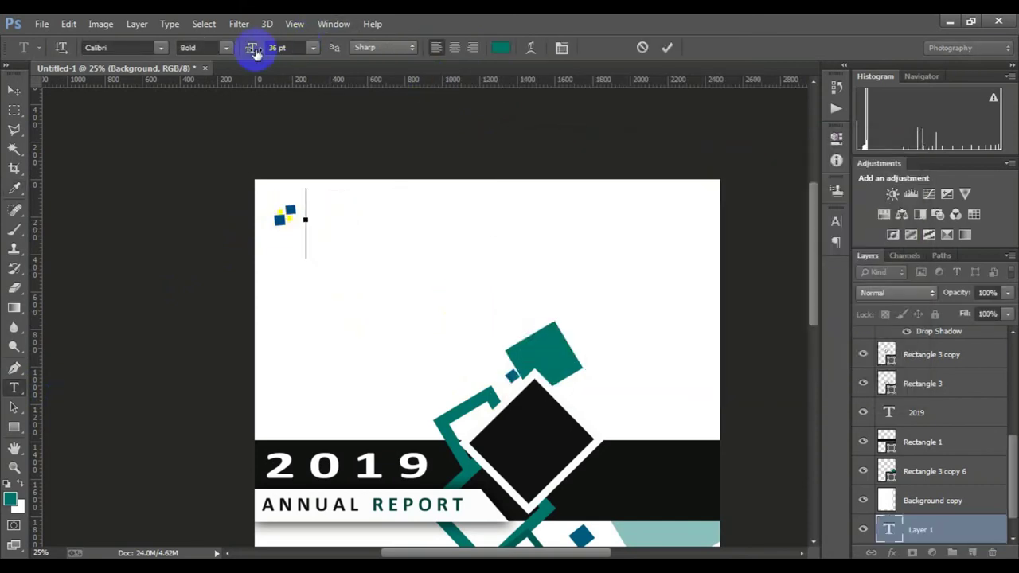
pyautogui.click(378, 50)
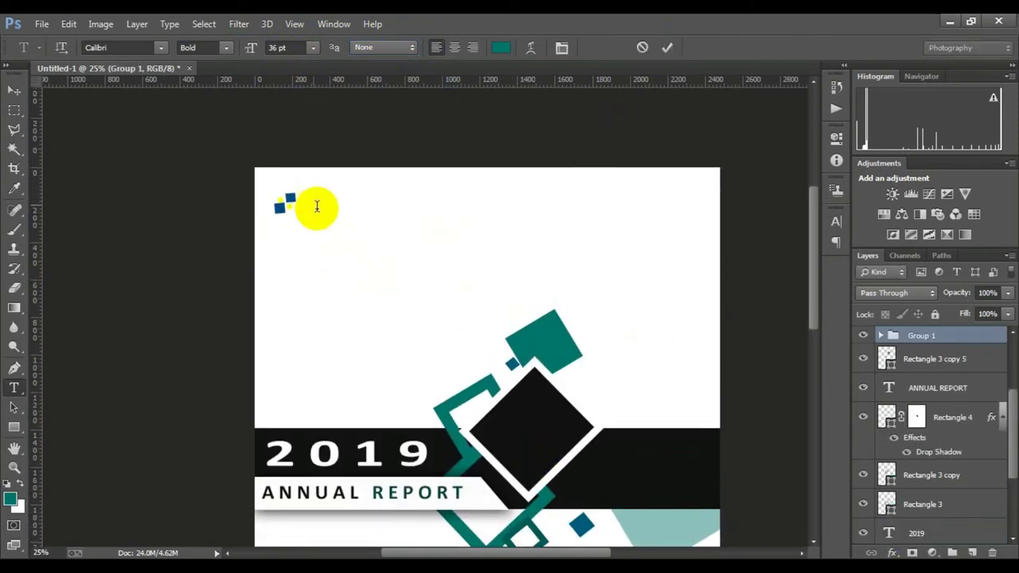
pyautogui.click(317, 207)
pyautogui.write('Company N')
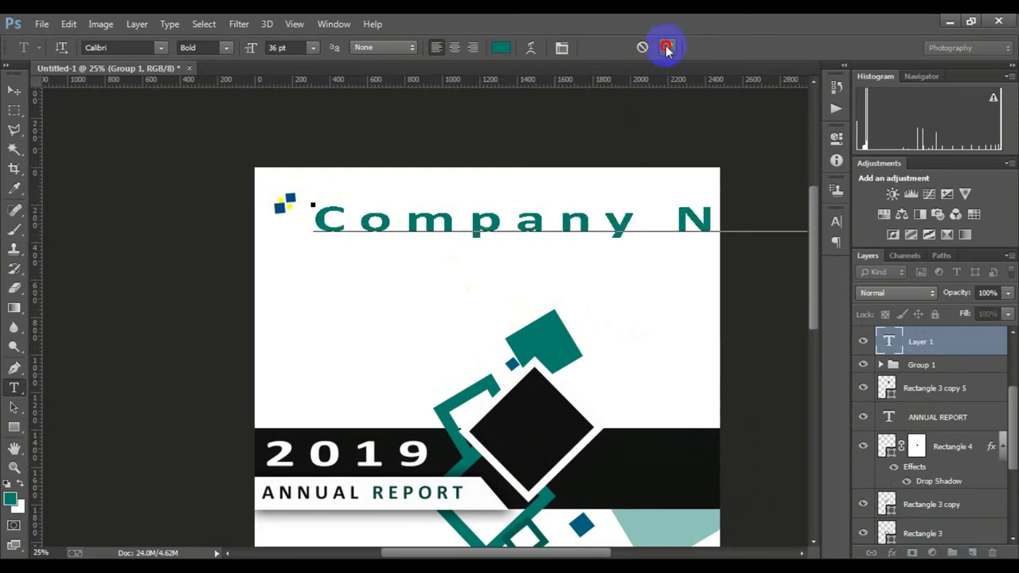
pyautogui.click(666, 48)
# Step: Try the Castellar, Goudy Stout and Magneto fonts on the heading
pyautogui.click(161, 47)
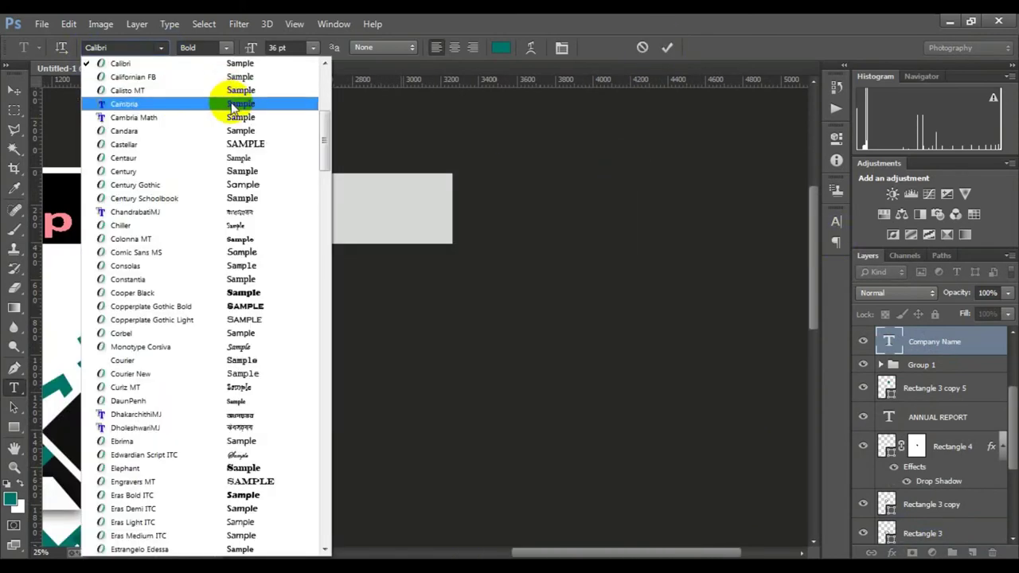
pyautogui.click(238, 144)
pyautogui.click(161, 48)
pyautogui.scroll(-3, 255, 228)
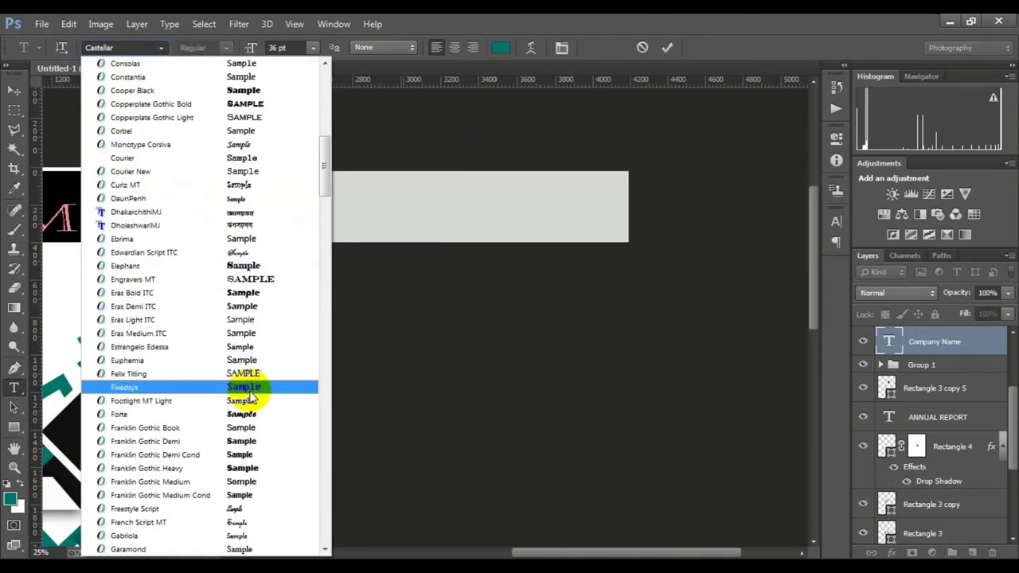
pyautogui.scroll(-2, 253, 299)
pyautogui.scroll(-2, 256, 298)
pyautogui.scroll(-1, 246, 239)
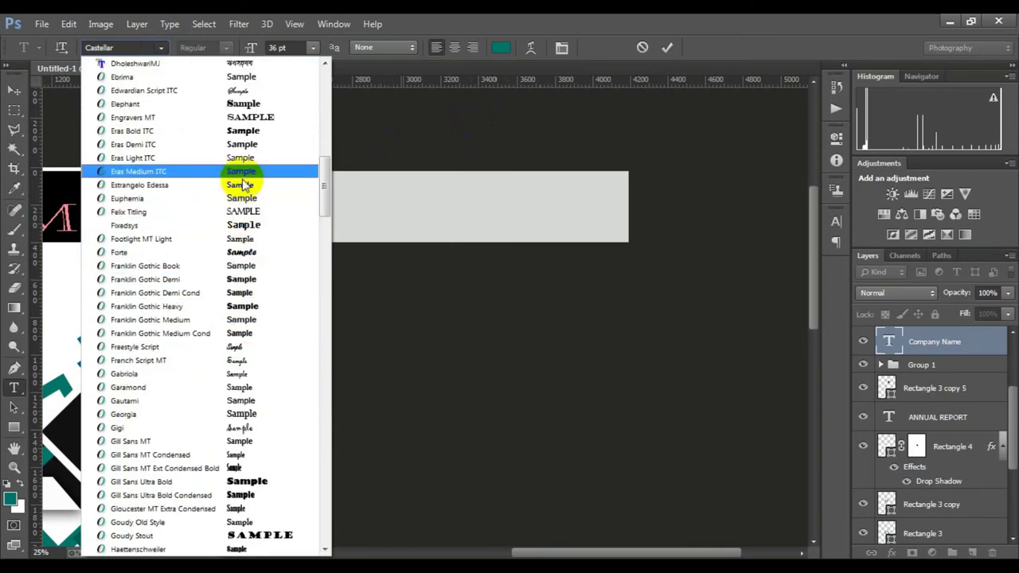
pyautogui.scroll(-3, 246, 262)
pyautogui.scroll(-1, 249, 341)
pyautogui.click(248, 341)
pyautogui.click(161, 47)
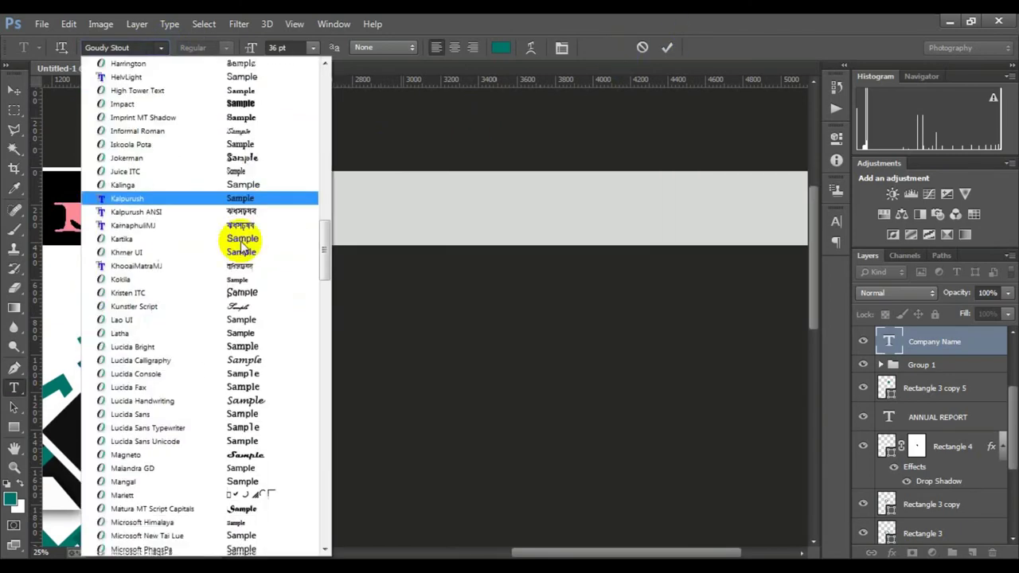
pyautogui.scroll(-2, 247, 239)
pyautogui.click(255, 328)
# Step: Try Footlight MT Light, then set the heading font to Times New Roman
pyautogui.click(161, 48)
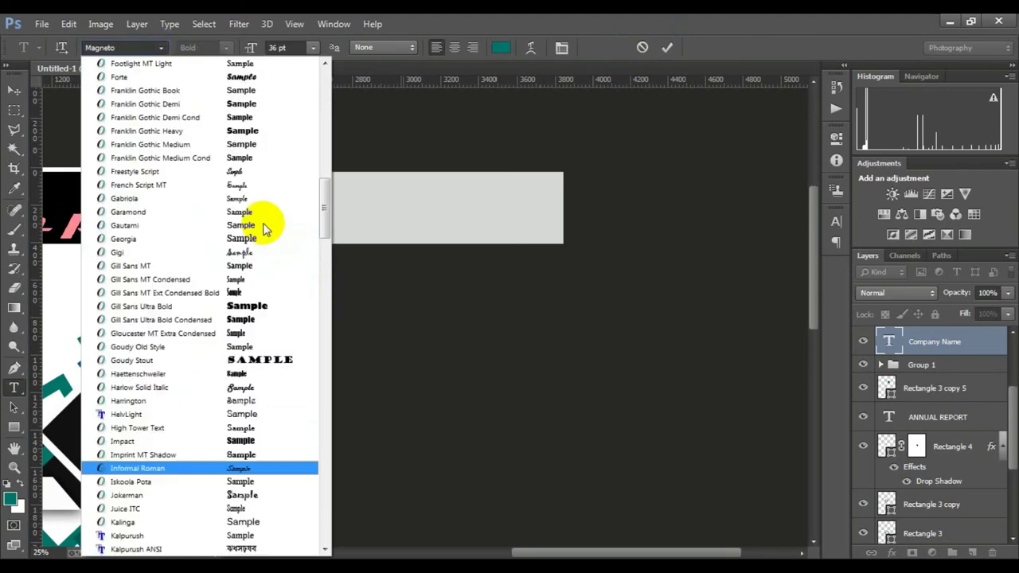
pyautogui.scroll(1, 262, 223)
pyautogui.click(249, 110)
pyautogui.click(160, 48)
pyautogui.scroll(3, 239, 160)
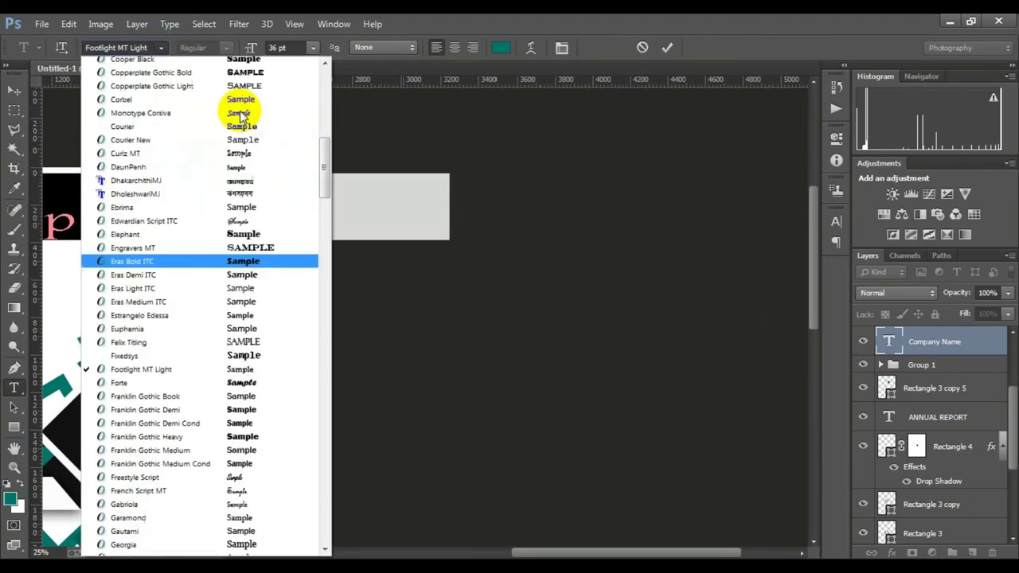
pyautogui.scroll(1, 238, 102)
pyautogui.click(148, 47)
pyautogui.write('Times New Roman')
pyautogui.press('Return')
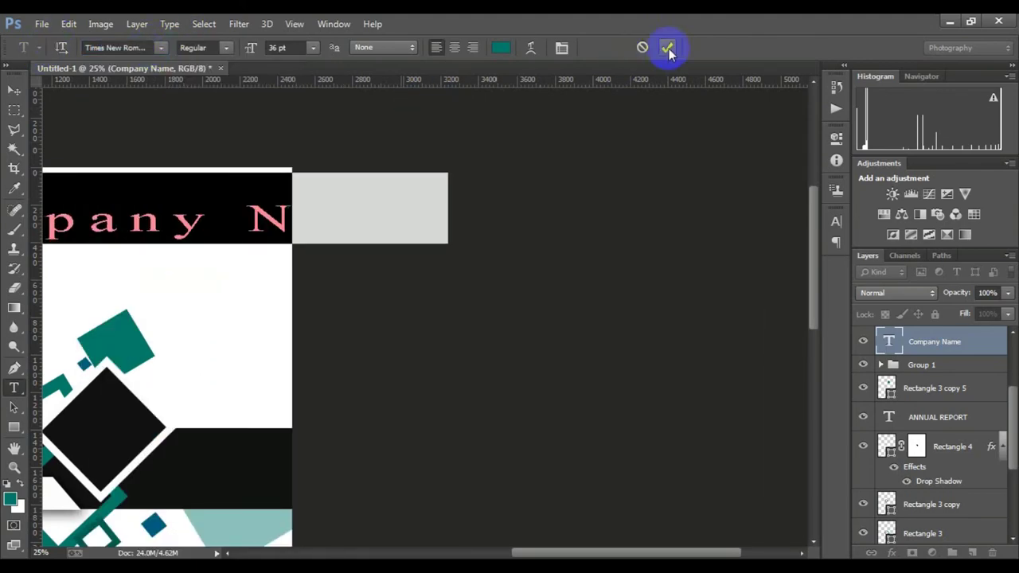
pyautogui.click(835, 221)
# Step: Set the Company Name heading in all capitals with 75% horizontal scale
pyautogui.click(711, 329)
pyautogui.click(676, 328)
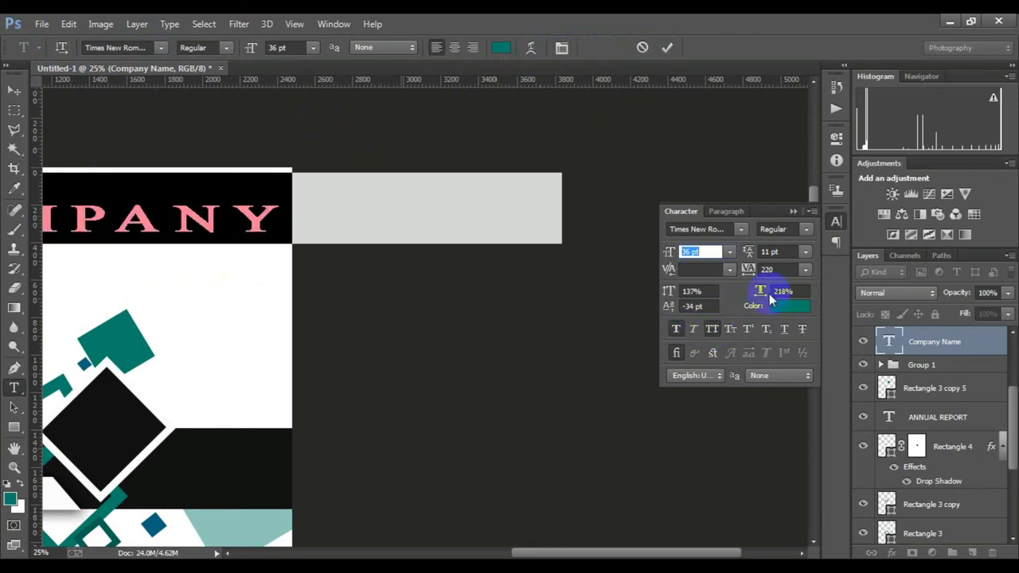
pyautogui.moveTo(769, 297); pyautogui.dragTo(517, 301)
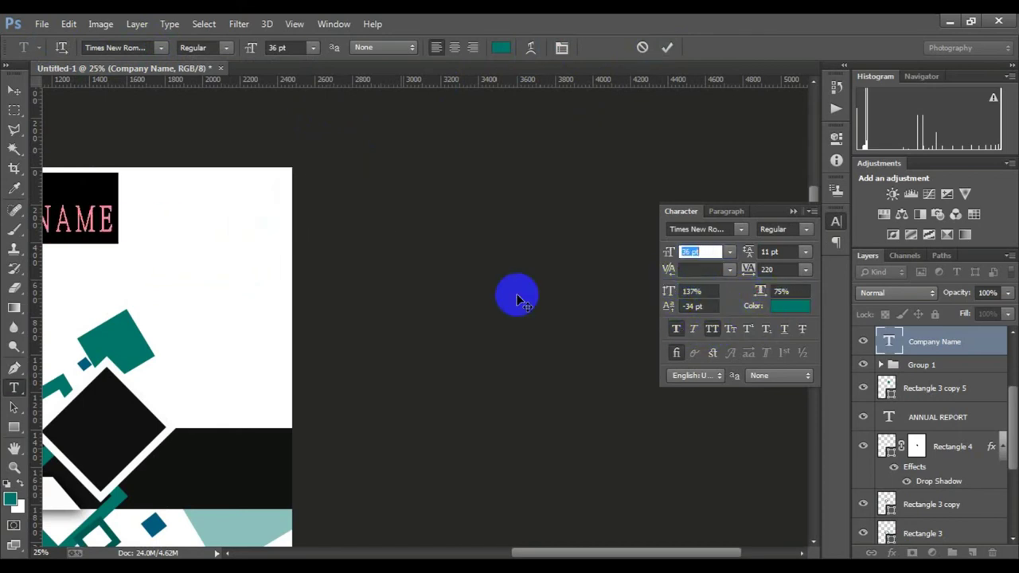
pyautogui.click(261, 301)
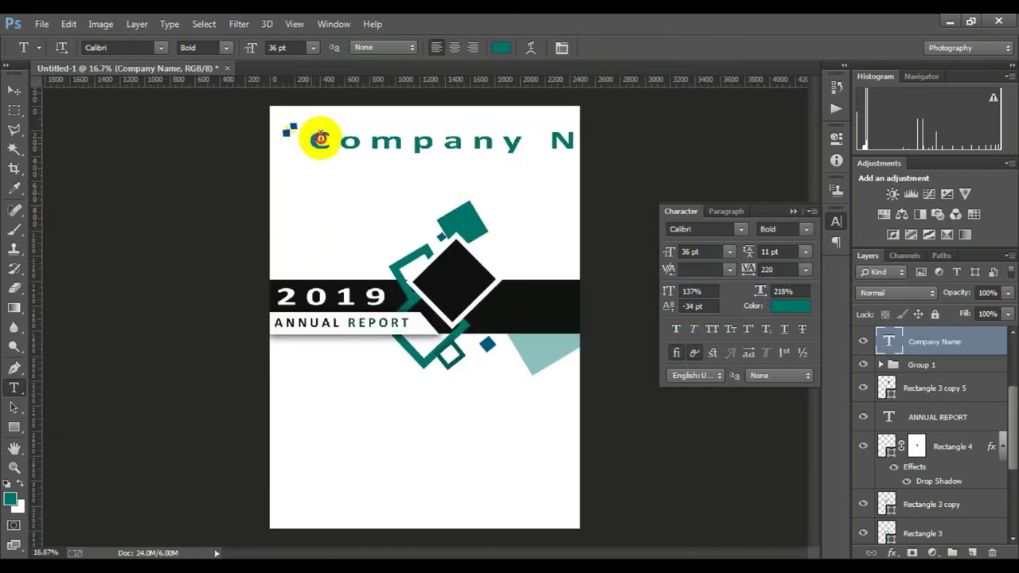
# Step: Restyle the whole header line: bold serif, all caps, narrower scaling, 29 pt
pyautogui.tripleClick(319, 139)
pyautogui.press('Return')
pyautogui.moveTo(760, 291); pyautogui.dragTo(684, 288)
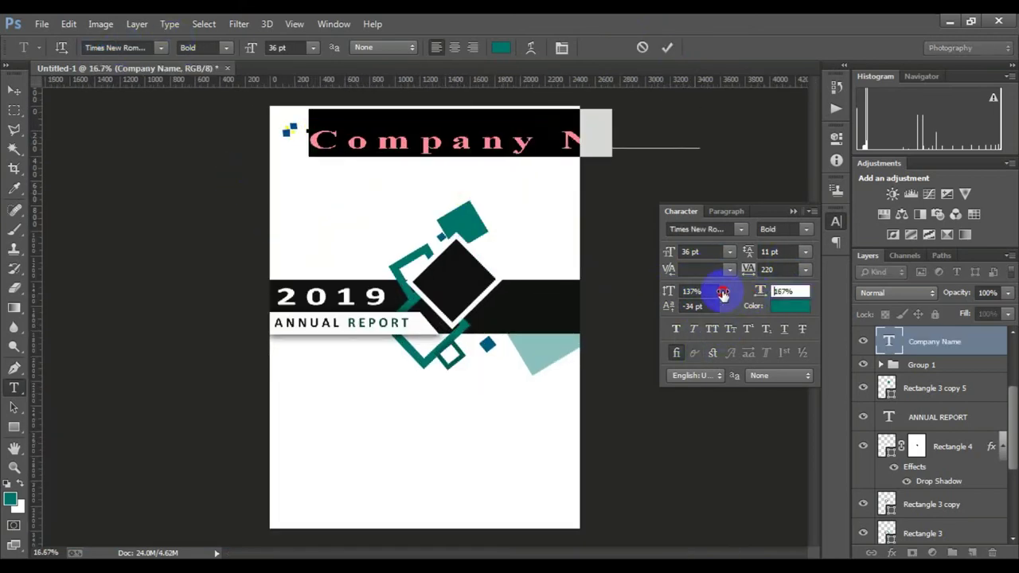
pyautogui.click(715, 328)
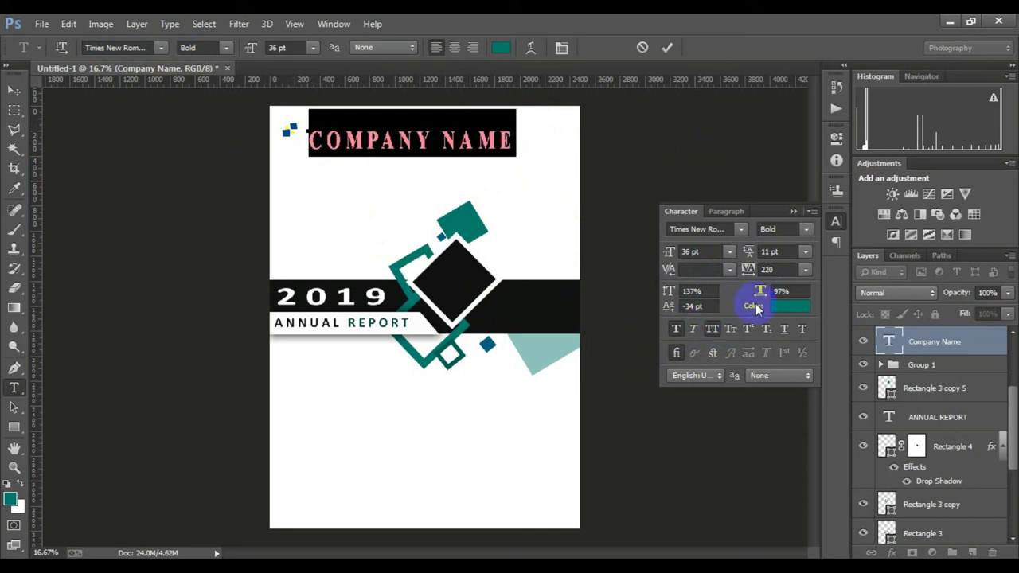
pyautogui.moveTo(760, 291); pyautogui.dragTo(740, 292)
pyautogui.moveTo(675, 306); pyautogui.dragTo(682, 309)
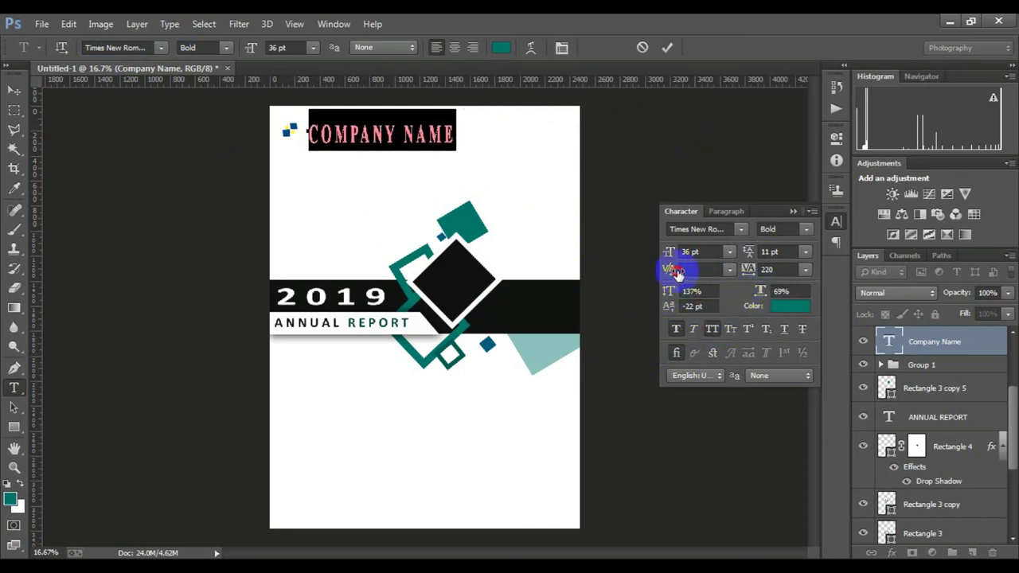
pyautogui.moveTo(670, 253); pyautogui.dragTo(667, 255)
pyautogui.click(667, 47)
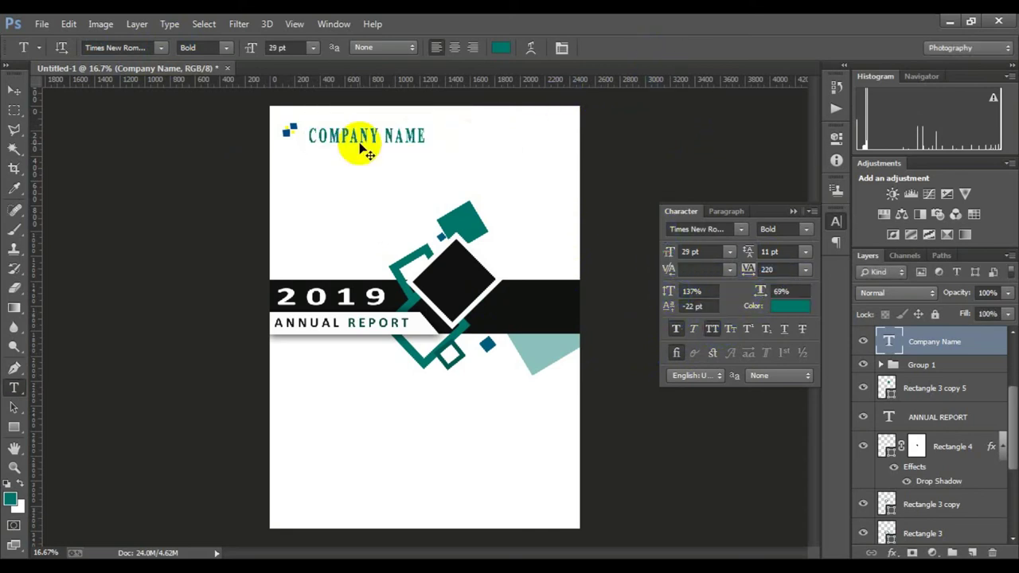
# Step: Free-transform the header to be shorter and wider beside the squares
pyautogui.hotkey('ctrl', 't')
pyautogui.scroll(2, 366, 143)
pyautogui.moveTo(367, 168); pyautogui.dragTo(319, 132)
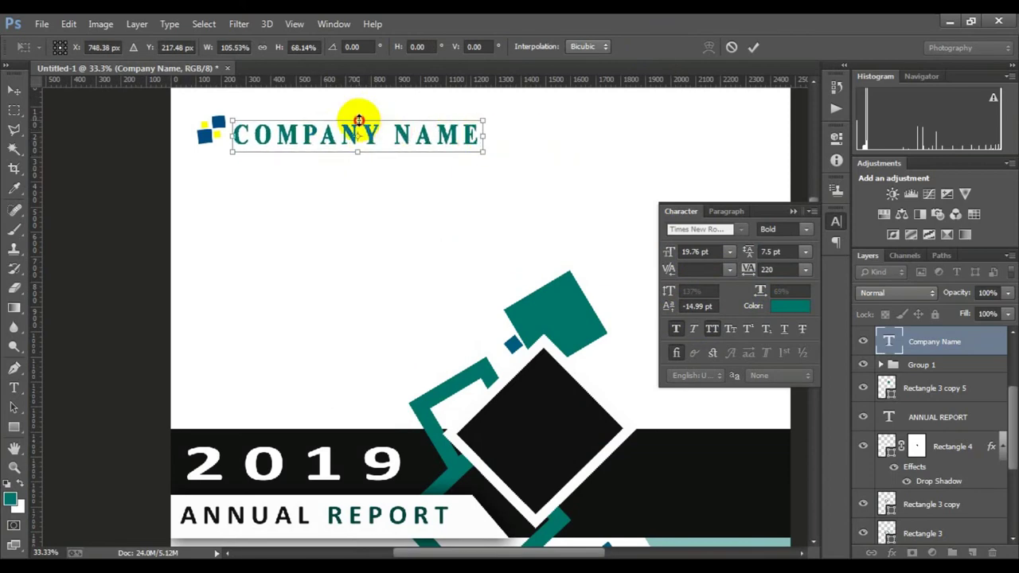
pyautogui.moveTo(475, 133); pyautogui.dragTo(511, 132)
pyautogui.click(753, 47)
# Step: Hide the character settings and select the black diamond's layer, Rectangle 2
pyautogui.click(793, 211)
pyautogui.scroll(-3, 427, 252)
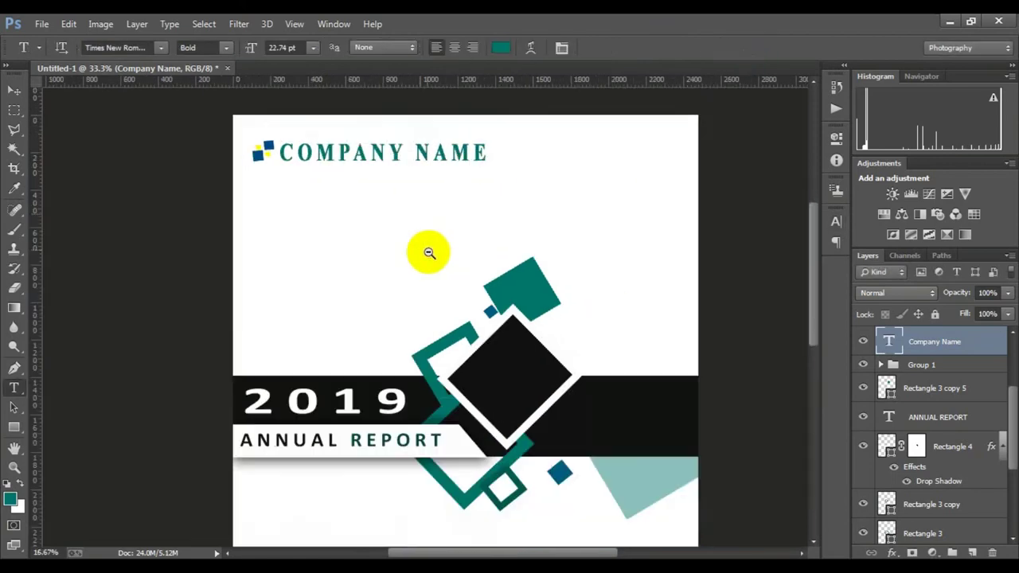
pyautogui.scroll(1, 469, 354)
pyautogui.scroll(-2, 466, 358)
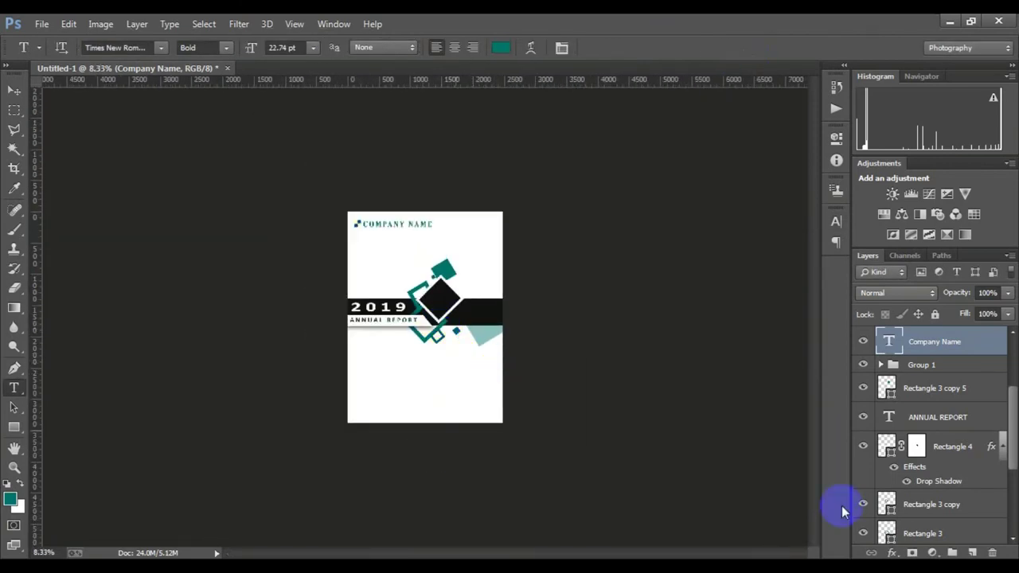
pyautogui.scroll(-3, 911, 437)
pyautogui.scroll(1, 911, 438)
pyautogui.click(862, 416)
pyautogui.click(937, 387)
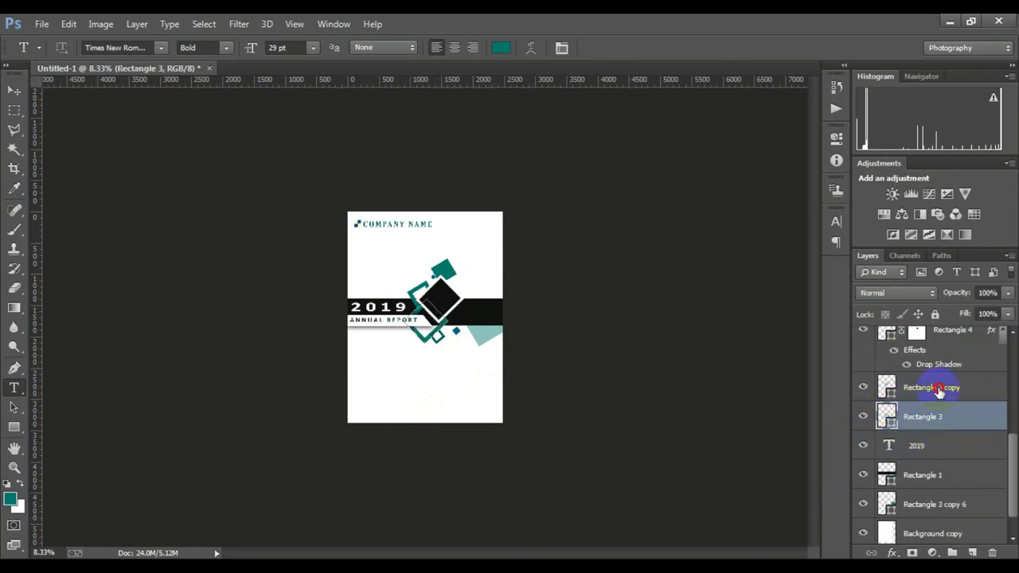
pyautogui.scroll(3, 933, 390)
pyautogui.scroll(3, 915, 366)
pyautogui.scroll(2, 907, 371)
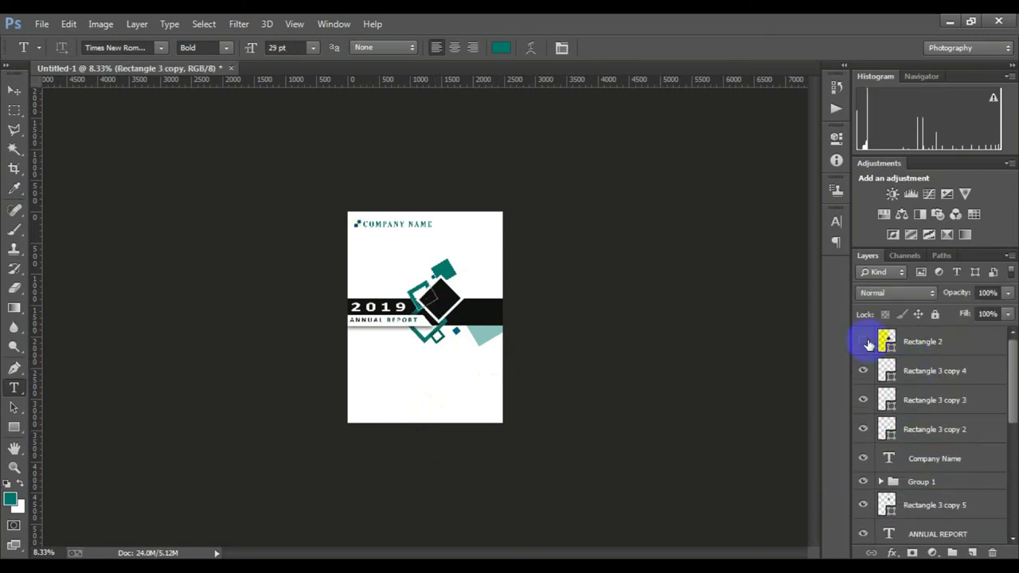
pyautogui.click(936, 343)
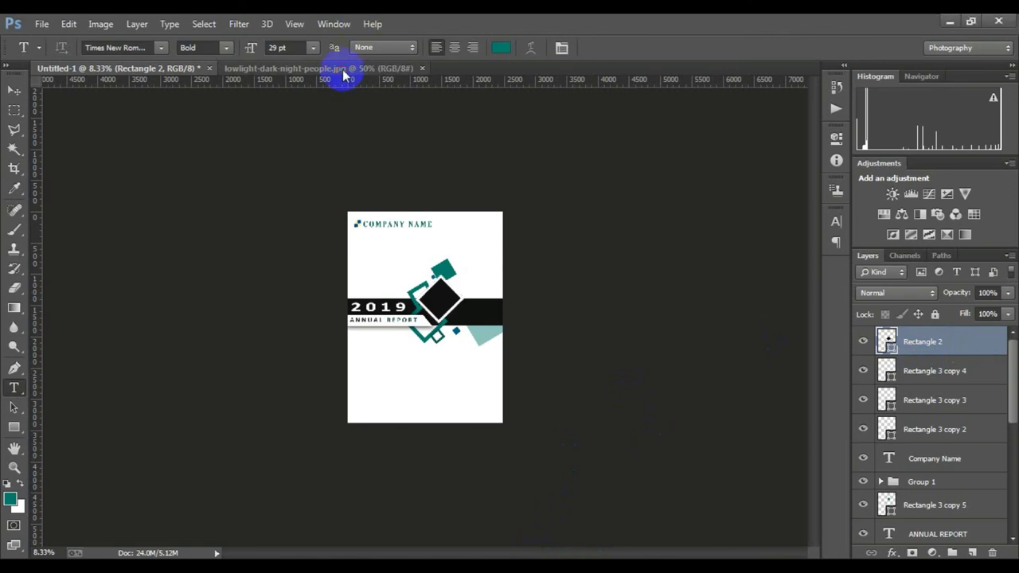
# Step: Bring the night photo into the cover and clip it to the diamond
pyautogui.moveTo(344, 74); pyautogui.dragTo(436, 306)
pyautogui.rightClick(923, 340)
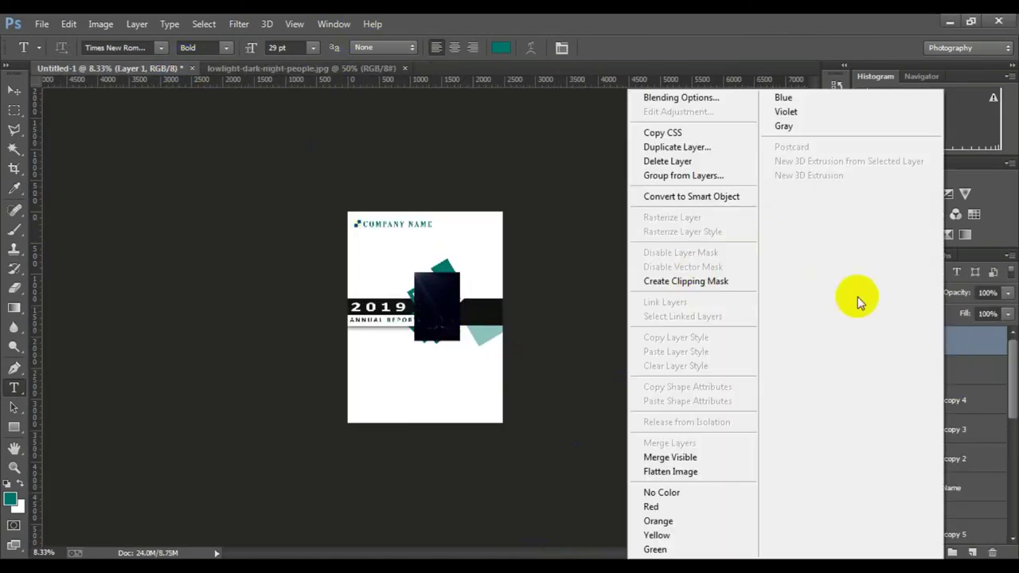
pyautogui.click(685, 281)
# Step: Scale the clipped photo on all sides until it fills the diamond
pyautogui.hotkey('ctrl', 't')
pyautogui.scroll(5, 464, 287)
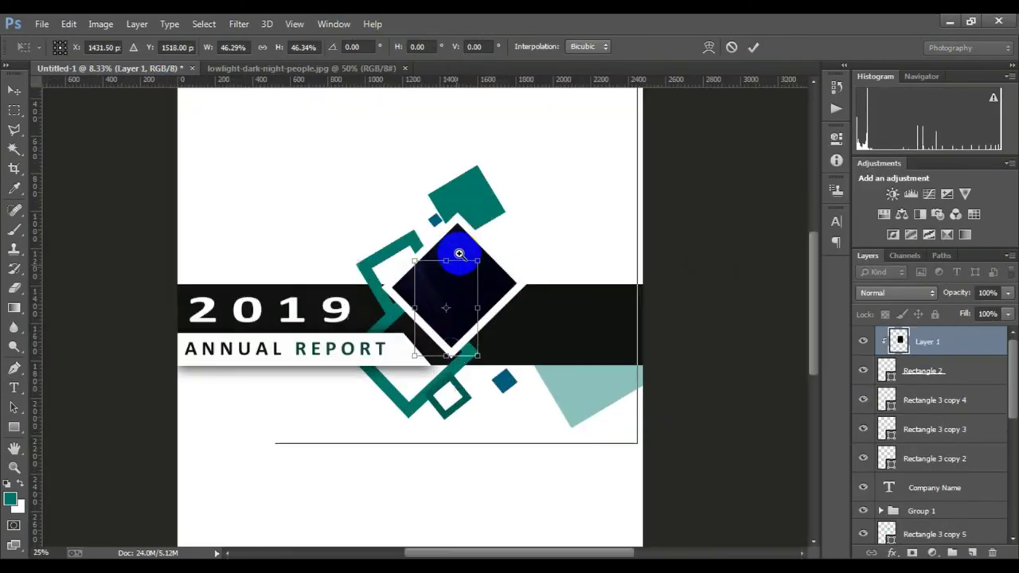
pyautogui.moveTo(487, 300); pyautogui.dragTo(503, 300)
pyautogui.moveTo(453, 227); pyautogui.dragTo(453, 216)
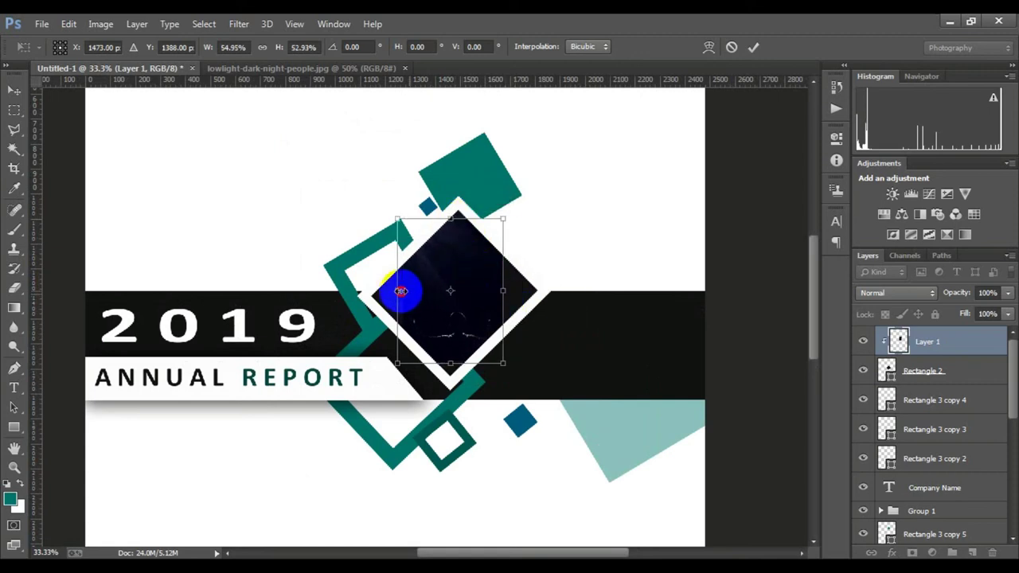
pyautogui.moveTo(404, 300); pyautogui.dragTo(371, 299)
pyautogui.moveTo(502, 299); pyautogui.dragTo(522, 299)
pyautogui.moveTo(453, 364); pyautogui.dragTo(448, 378)
pyautogui.moveTo(448, 218); pyautogui.dragTo(450, 183)
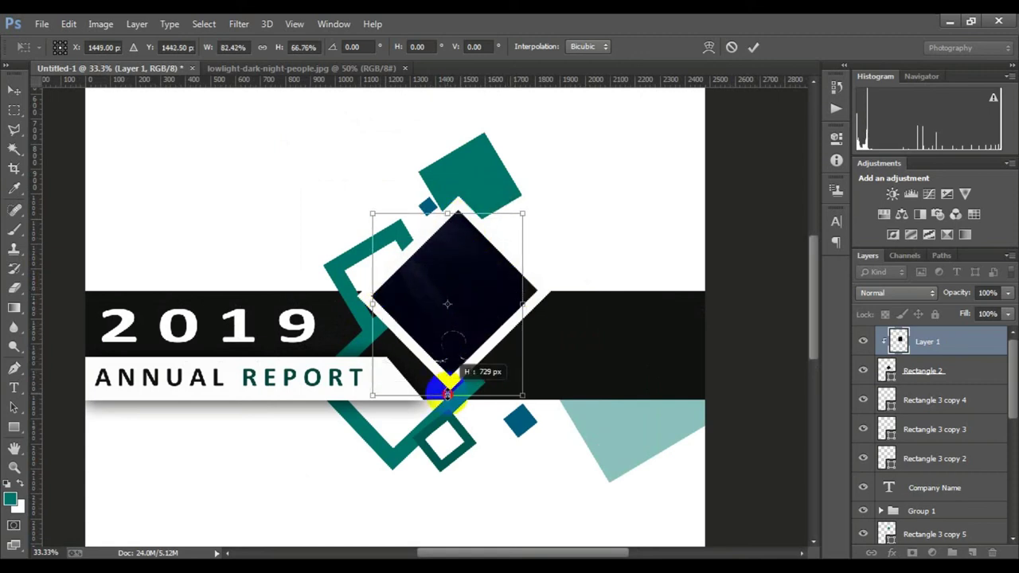
pyautogui.moveTo(447, 378); pyautogui.dragTo(448, 367)
pyautogui.moveTo(522, 277); pyautogui.dragTo(530, 277)
pyautogui.moveTo(478, 305); pyautogui.dragTo(483, 305)
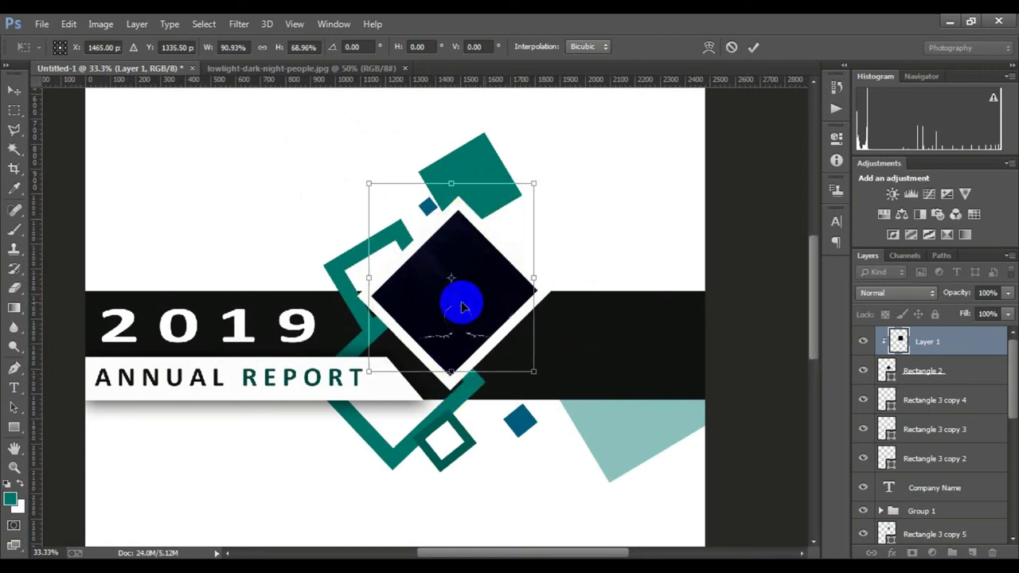
pyautogui.moveTo(533, 278); pyautogui.dragTo(543, 274)
pyautogui.click(753, 50)
pyautogui.hotkey('ctrl', '-')
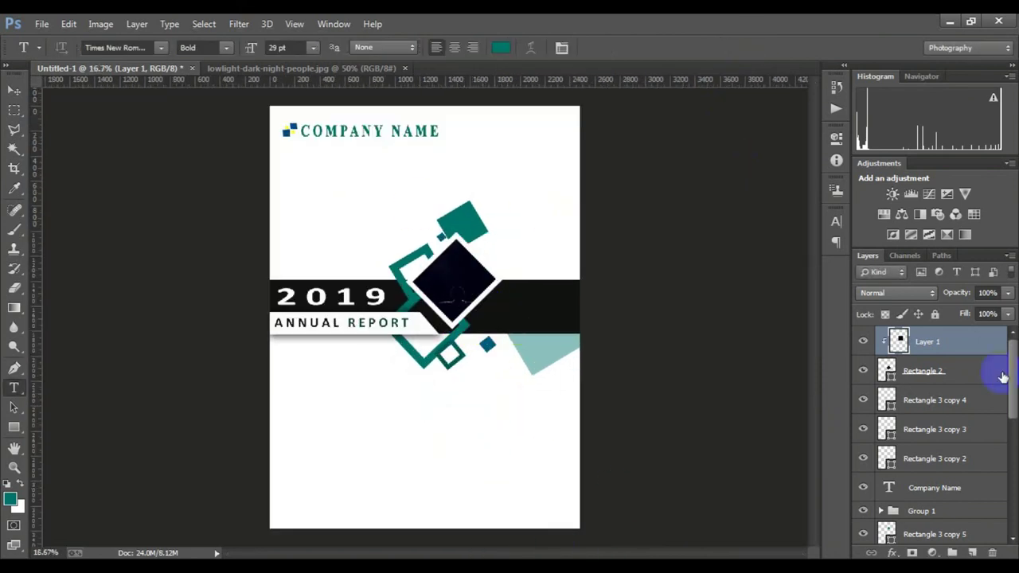
# Step: Select the small teal square layer Rectangle 3 copy 5 with the Move tool
pyautogui.click(924, 372)
pyautogui.click(891, 400)
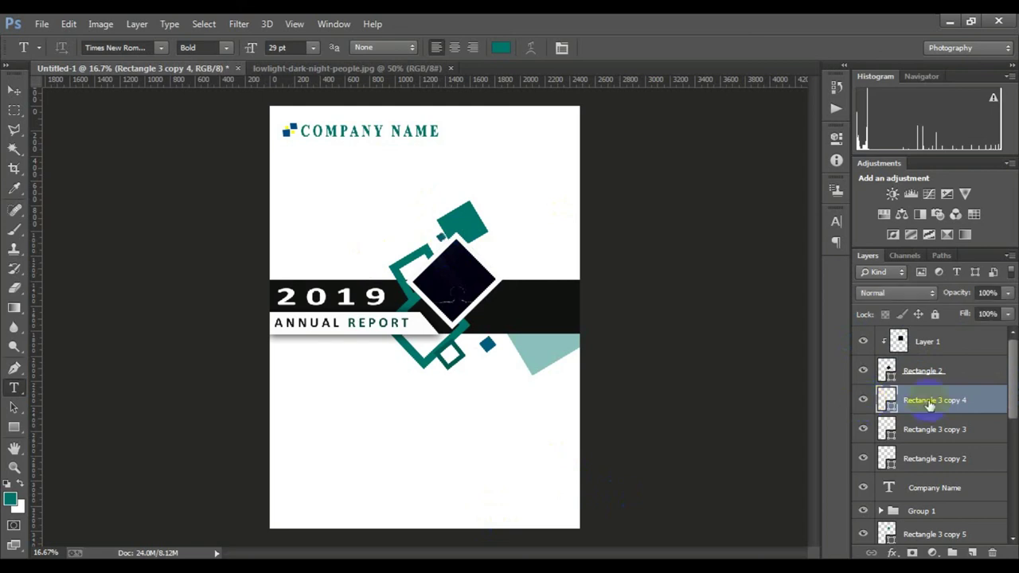
pyautogui.click(875, 430)
pyautogui.scroll(-2, 923, 455)
pyautogui.click(931, 475)
pyautogui.press('v')
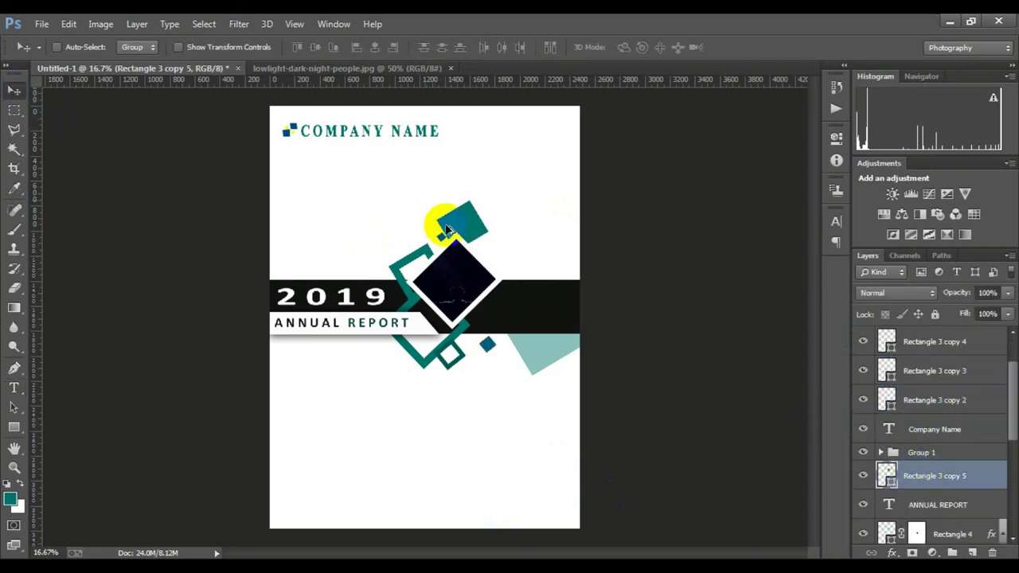
# Step: Duplicate the small teal square and place the copy near the page bottom
pyautogui.moveTo(447, 484); pyautogui.dragTo(452, 487)
pyautogui.hotkey('ctrl', 't')
pyautogui.scroll(2, 453, 492)
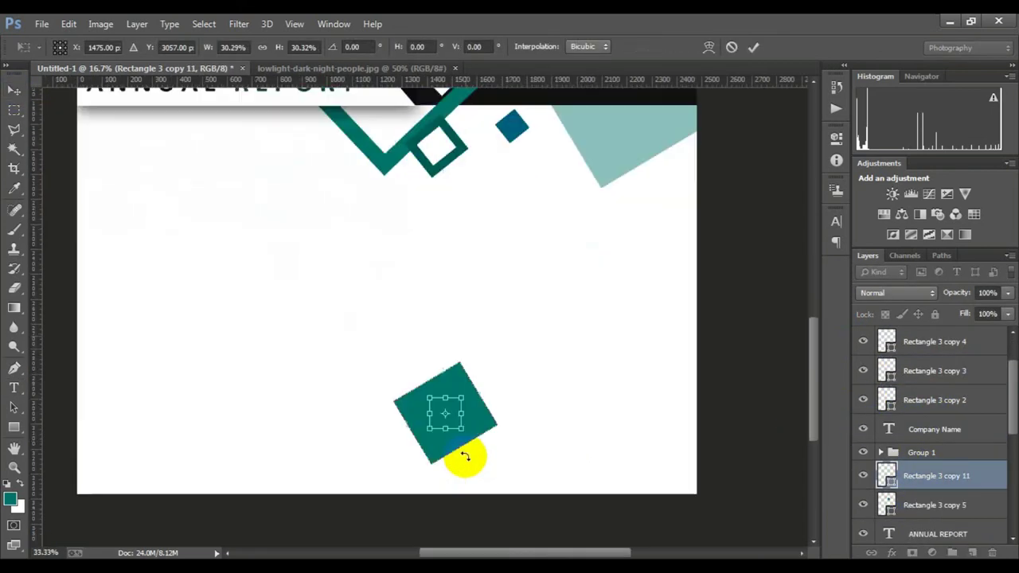
pyautogui.moveTo(432, 302)
pyautogui.mouseDown()
pyautogui.moveTo(447, 334)
pyautogui.moveTo(573, 325)
pyautogui.mouseUp()
pyautogui.click(753, 46)
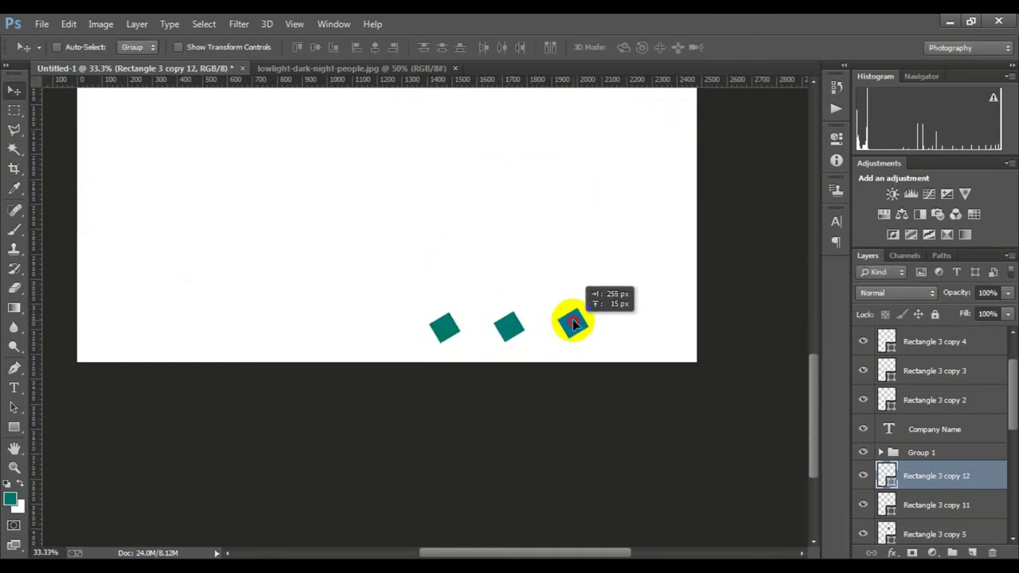
pyautogui.scroll(-4, 549, 318)
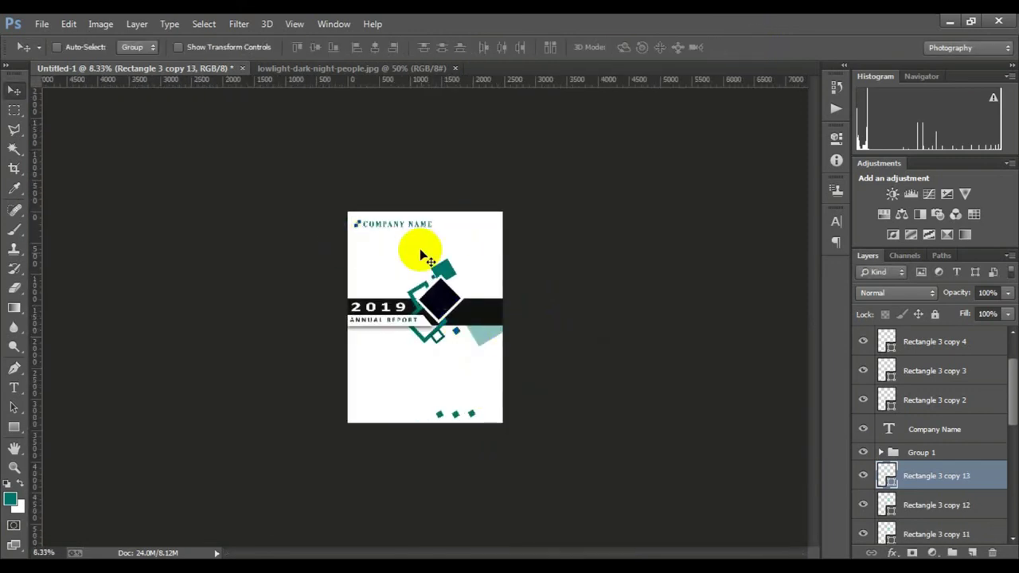
pyautogui.click(14, 388)
# Step: Place a teal bold Times New Roman 'TEXT HERE' caption at lower left, moved up above the small squares
pyautogui.scroll(1, 387, 391)
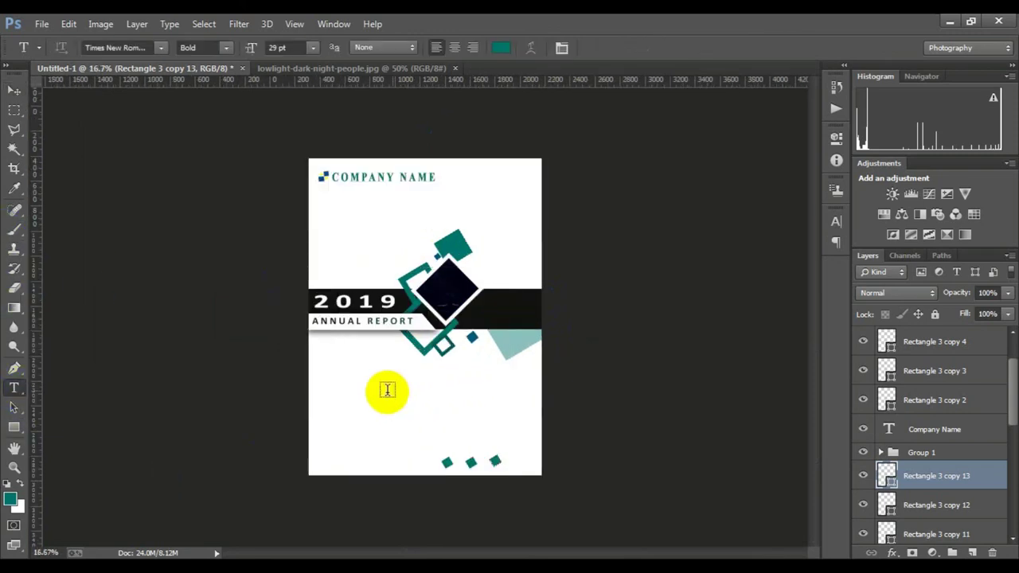
pyautogui.scroll(1, 334, 422)
pyautogui.click(302, 465)
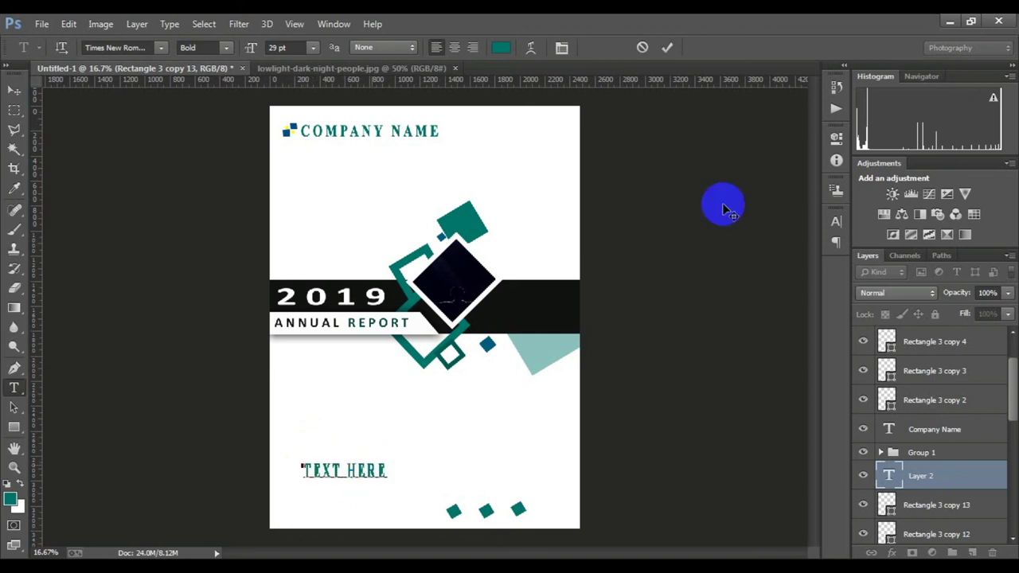
pyautogui.moveTo(312, 482); pyautogui.dragTo(292, 422)
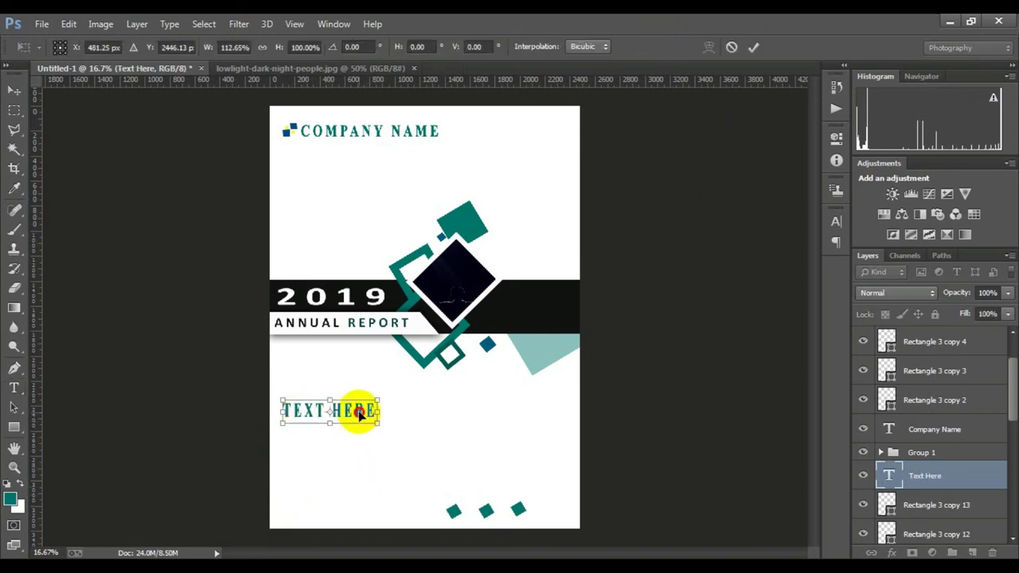
pyautogui.click(750, 46)
pyautogui.scroll(-1, 375, 398)
pyautogui.scroll(-1, 387, 374)
pyautogui.scroll(1, 387, 375)
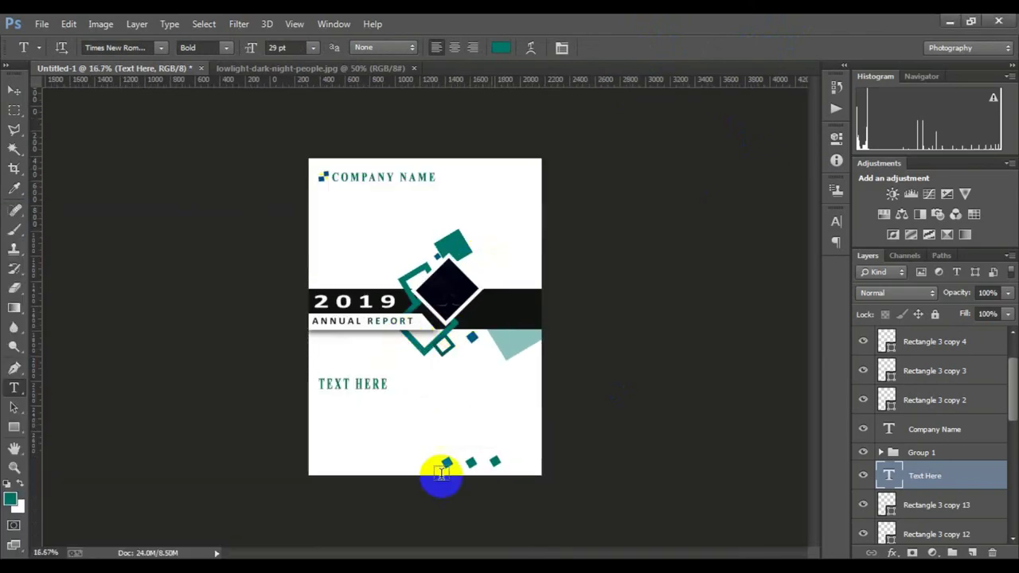